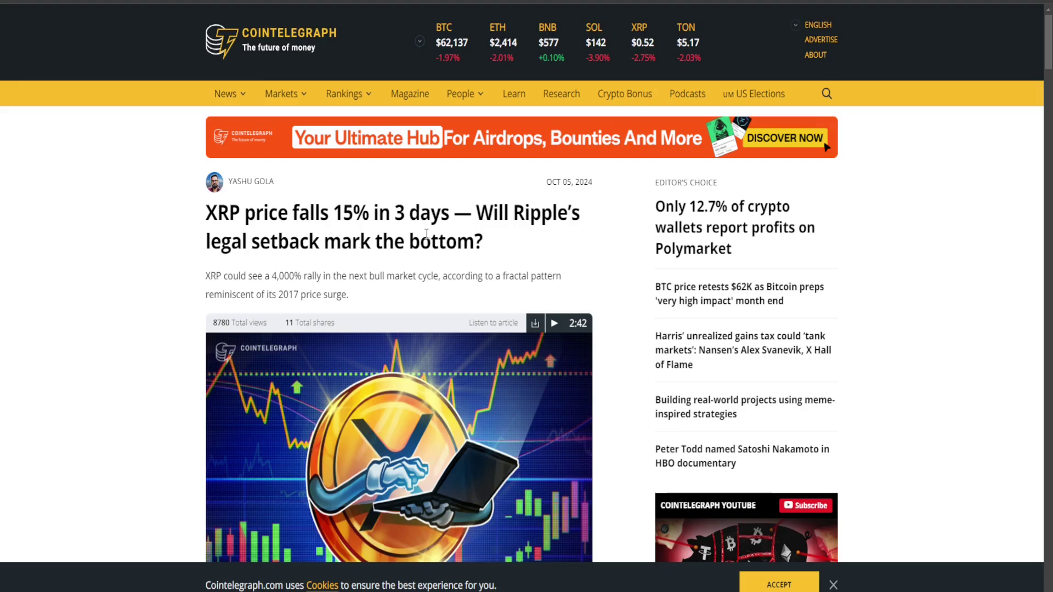
Highlight the article's publication date and headline, then clear the selection
left_click_drag(543, 182, 584, 187)
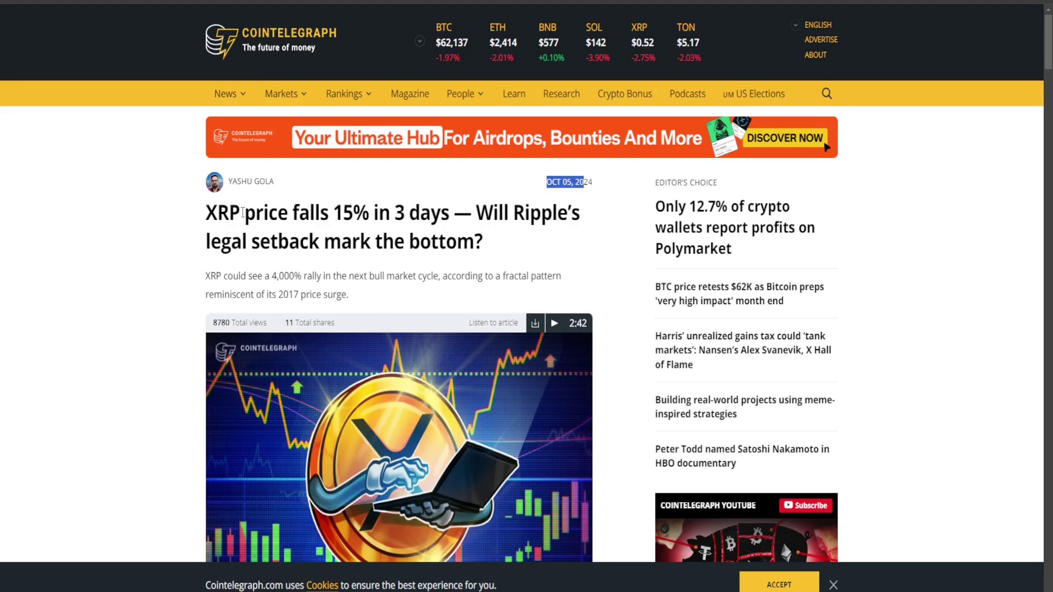
left_click(317, 193)
left_click_drag(344, 213, 324, 276)
left_click(354, 259)
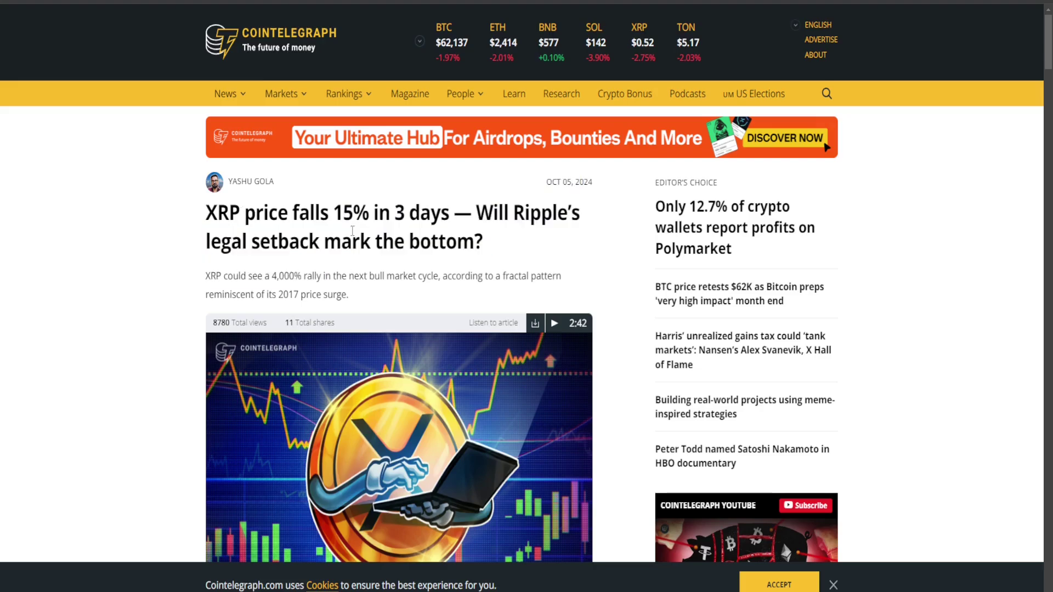
Scroll the XRP price-drop article down to the analyst's embedded fractal tweet chart
scroll(371, 258, "down", 3)
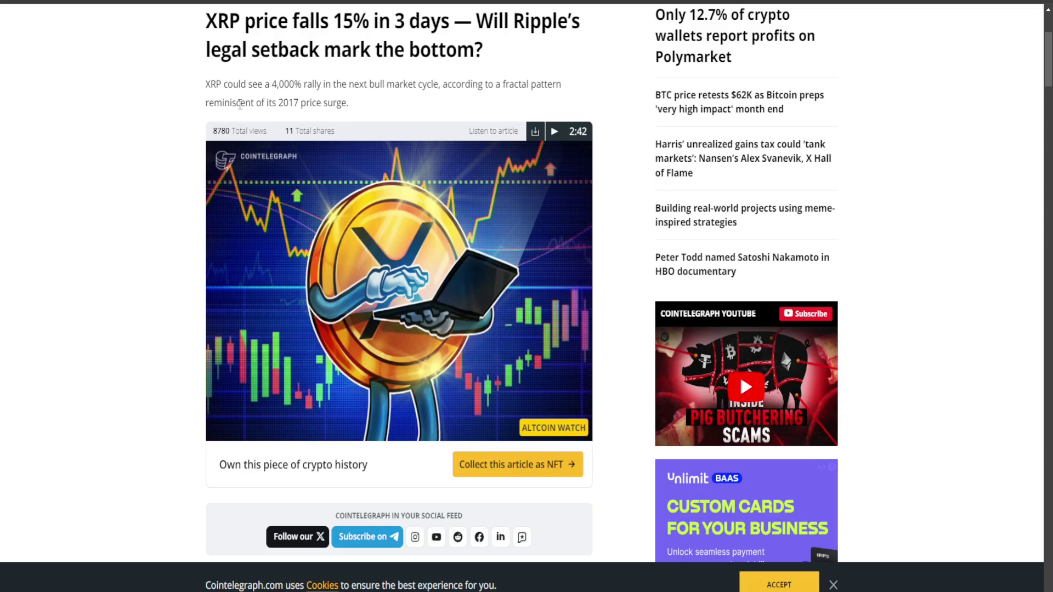
scroll(301, 128, "down", 8)
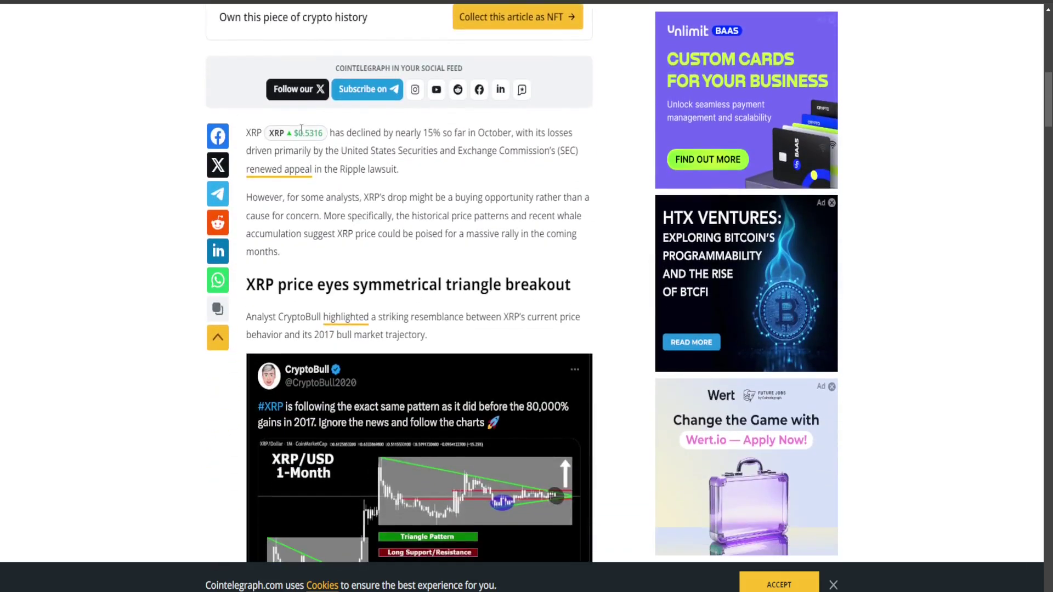
scroll(301, 128, "down", 7)
scroll(414, 136, "up", 4)
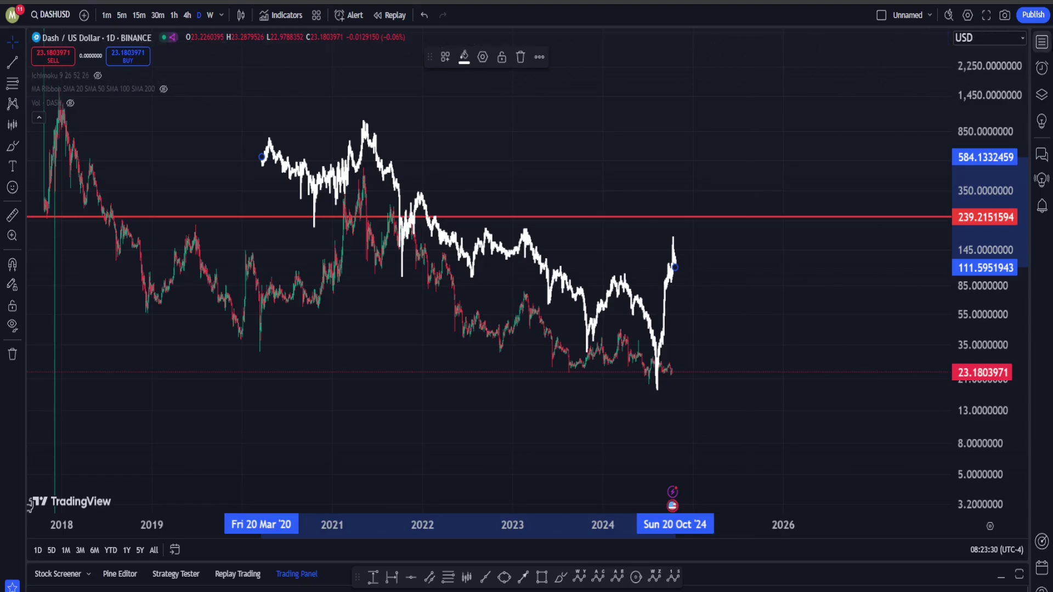
Switch the chart to XRPUSD, choosing the CRYPTO data feed instead of Binance
type("XRP")
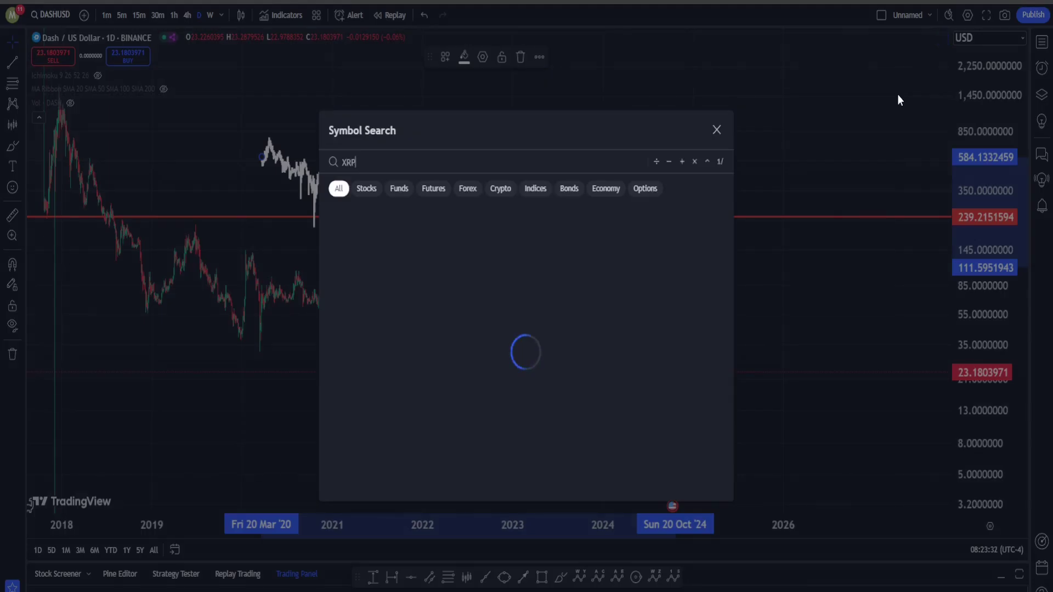
type("USD")
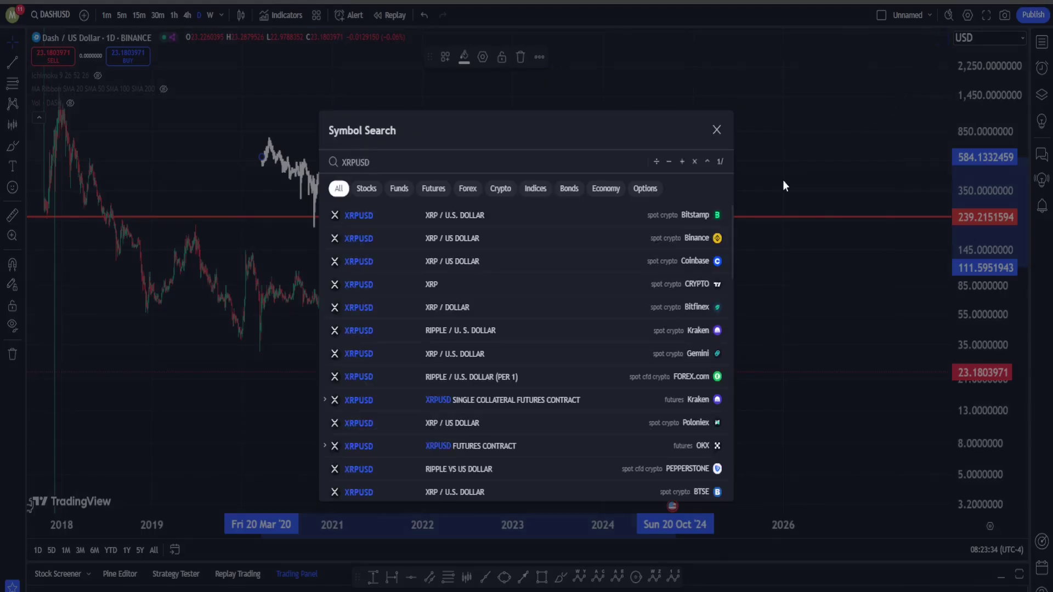
left_click(691, 238)
left_click(52, 15)
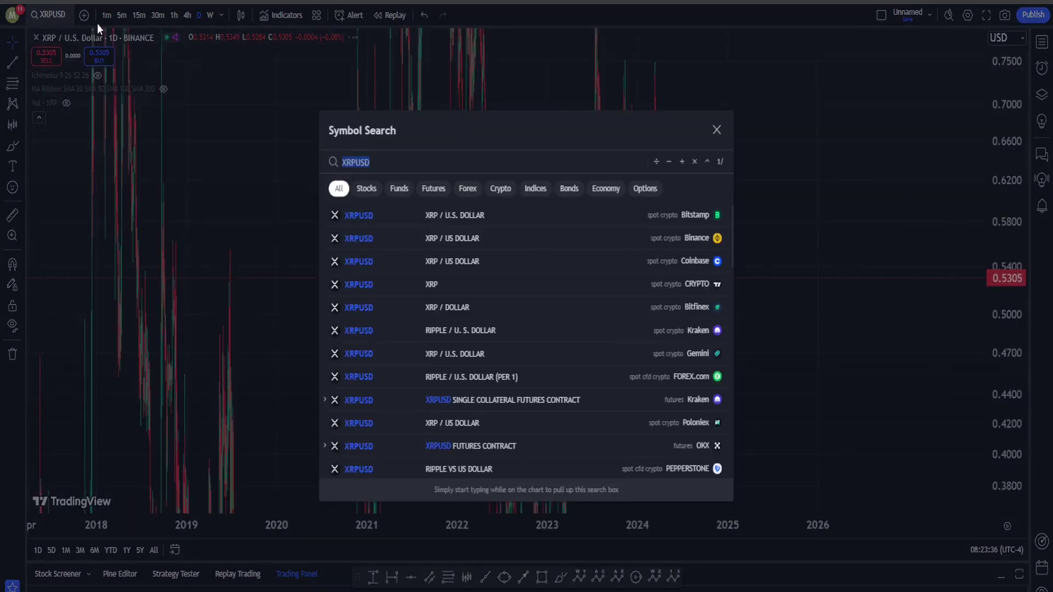
left_click(699, 284)
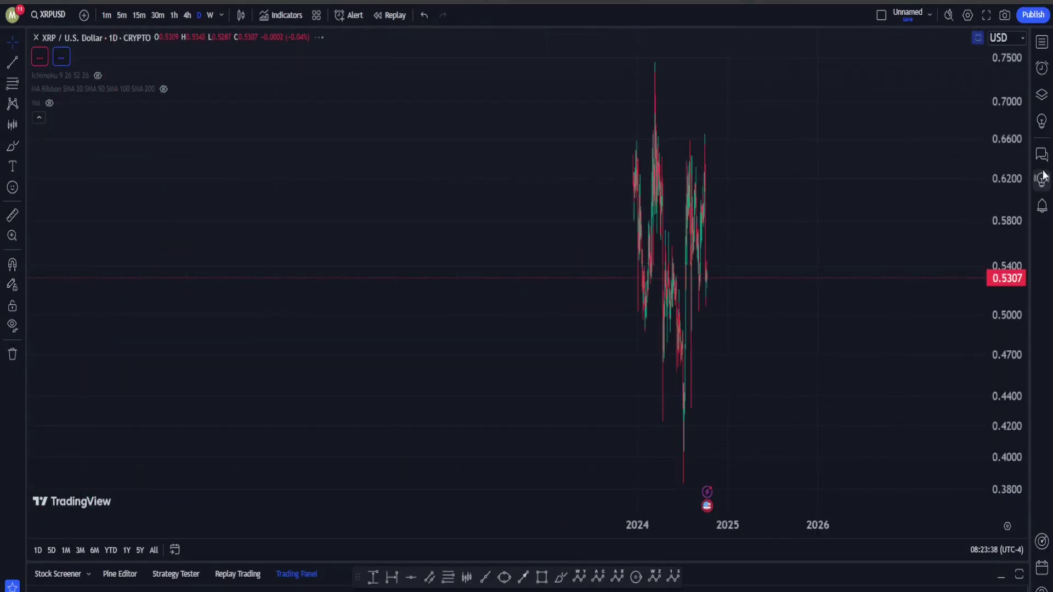
Auto-fit the price scale and pan back to show XRP's history from 2013
double_click(1002, 170)
right_click(436, 174)
left_click_drag(291, 166, 749, 167)
scroll(741, 168, "up", 2)
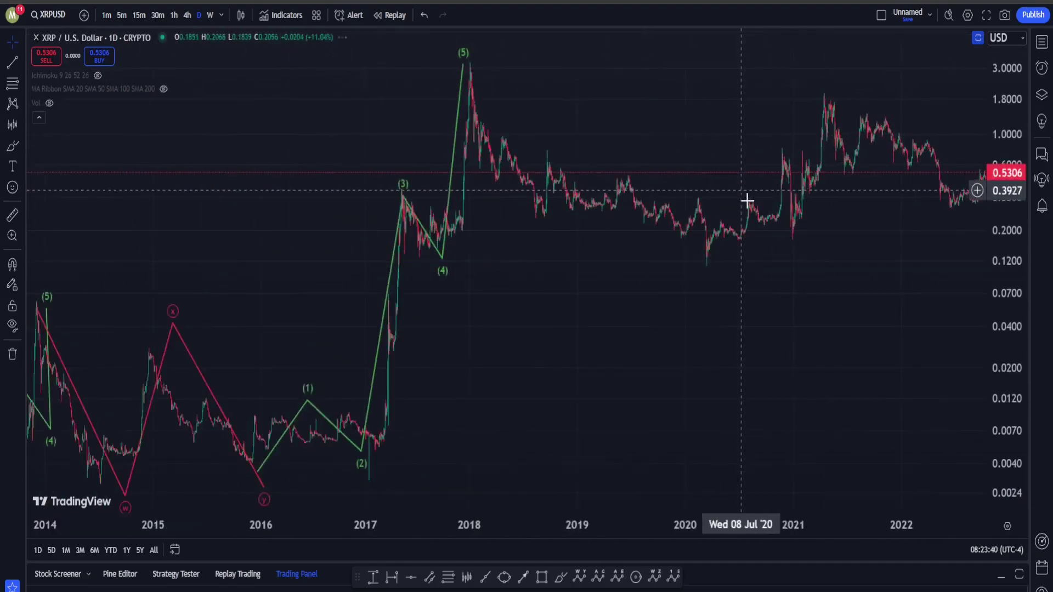
scroll(745, 204, "down", 2)
left_click_drag(584, 310, 749, 337)
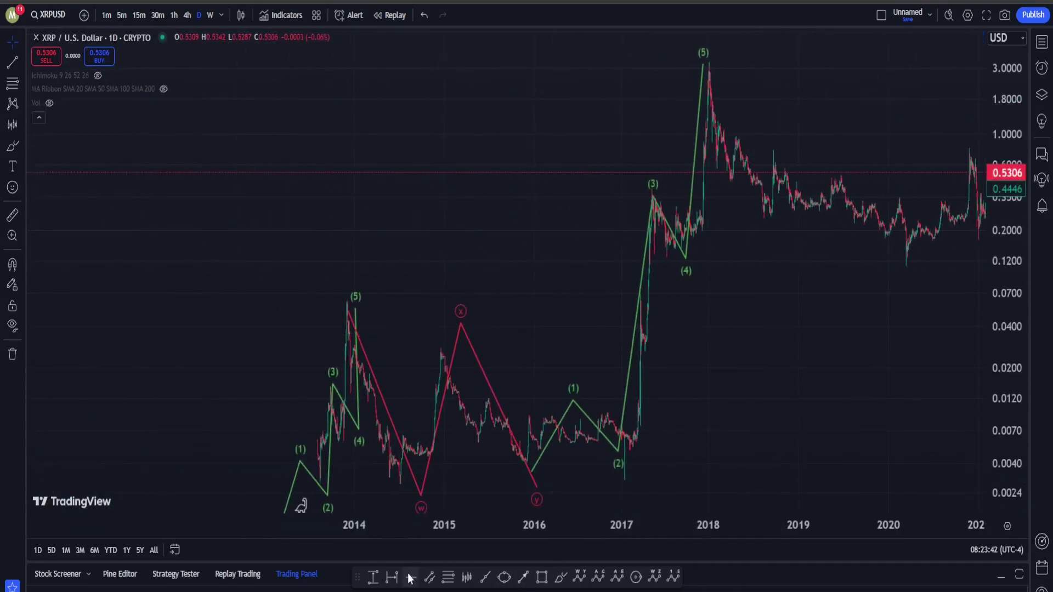
left_click(22, 87)
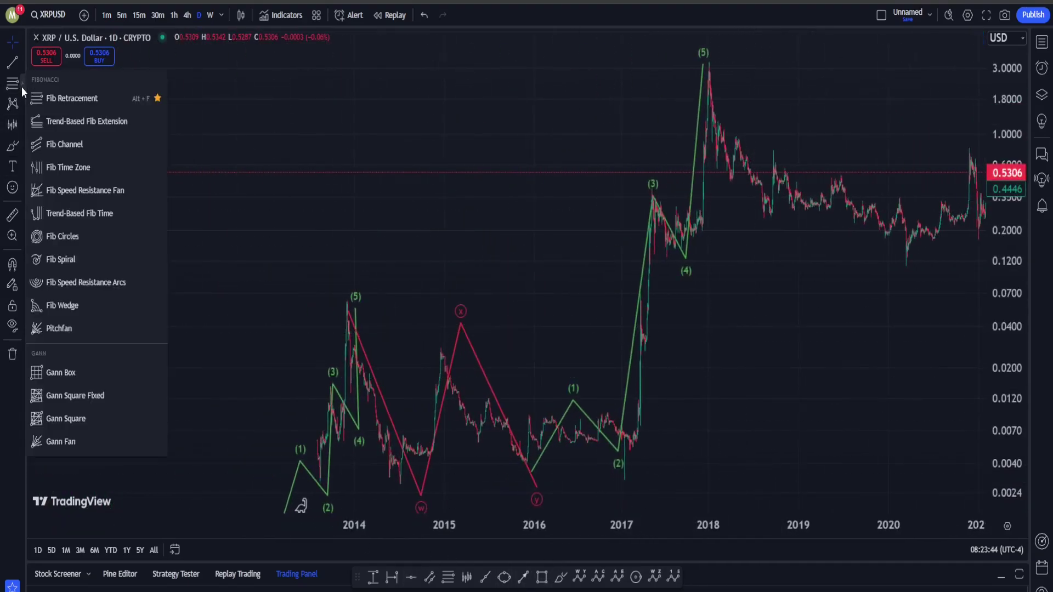
Copy XRP's bars pattern from the 2013 peak to early 2017
left_click(89, 195)
left_click(349, 283)
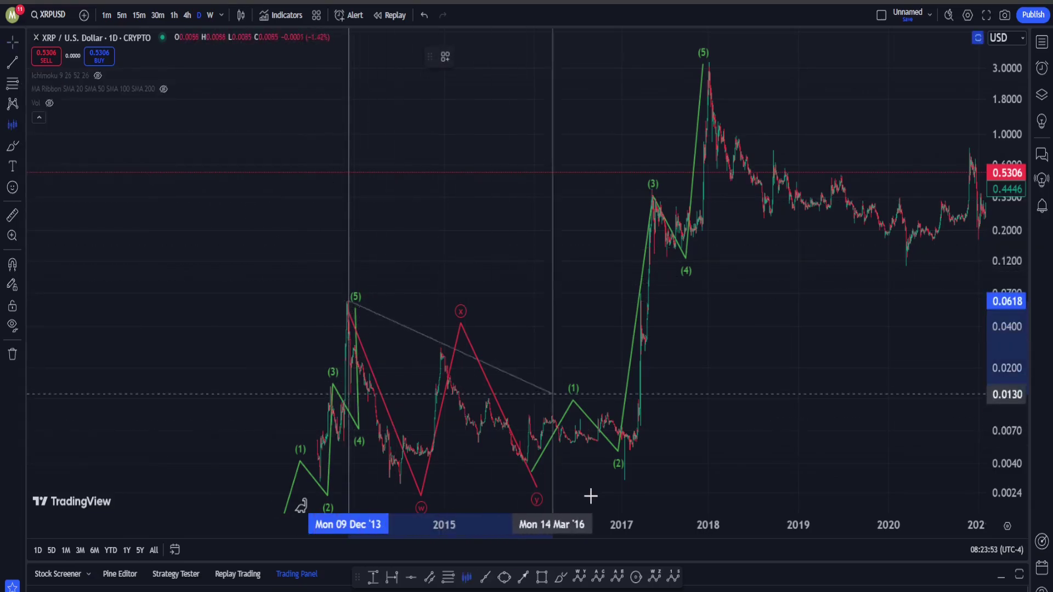
left_click(625, 495)
Move the pattern copy onto the 2018 peak and stretch its end to 2025
left_click_drag(788, 376, 589, 376)
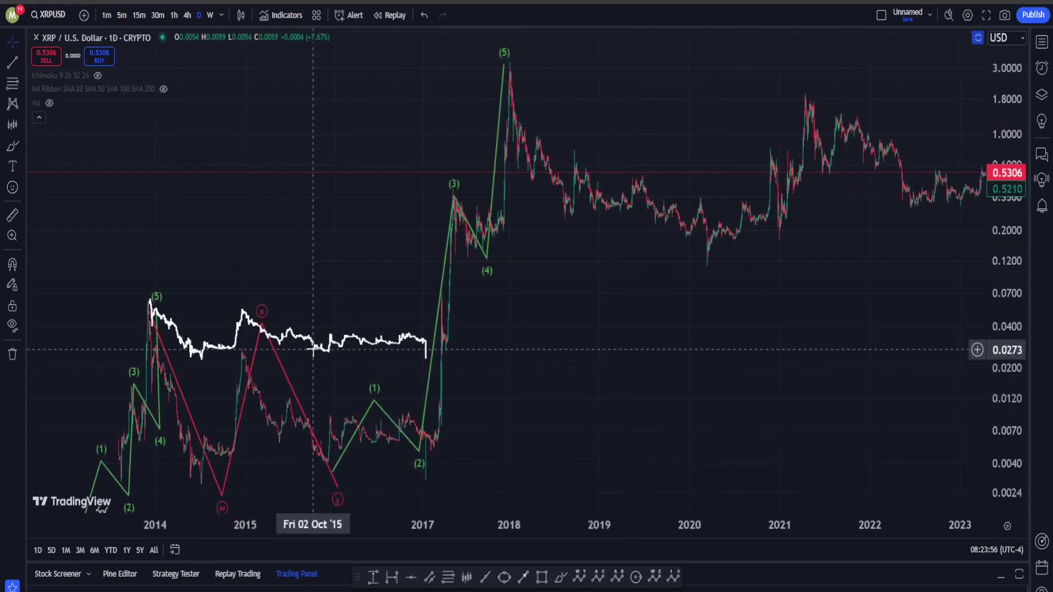
left_click(343, 345)
left_click_drag(343, 346, 679, 98)
left_click_drag(844, 308, 516, 351)
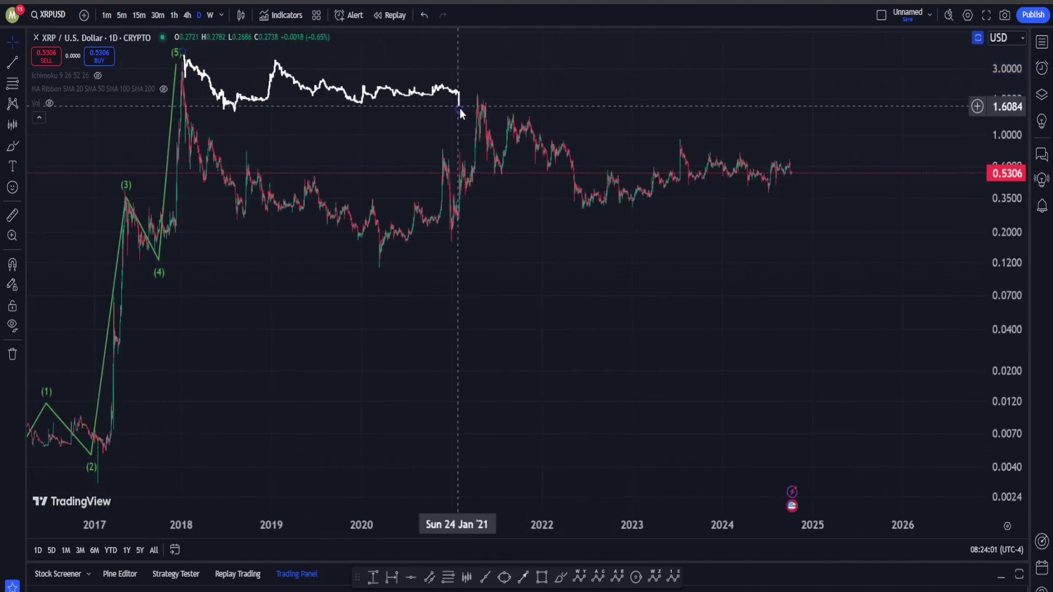
left_click_drag(459, 107, 946, 222)
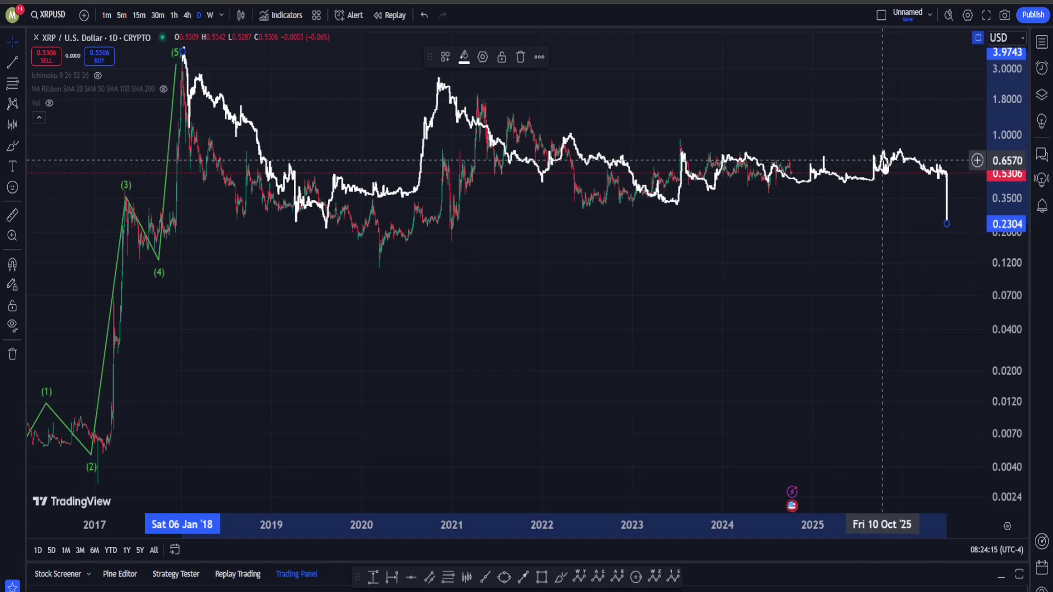
Delete the XRP pattern copy and switch the chart to DASHUSD from the watchlist
key("Delete")
left_click(1041, 41)
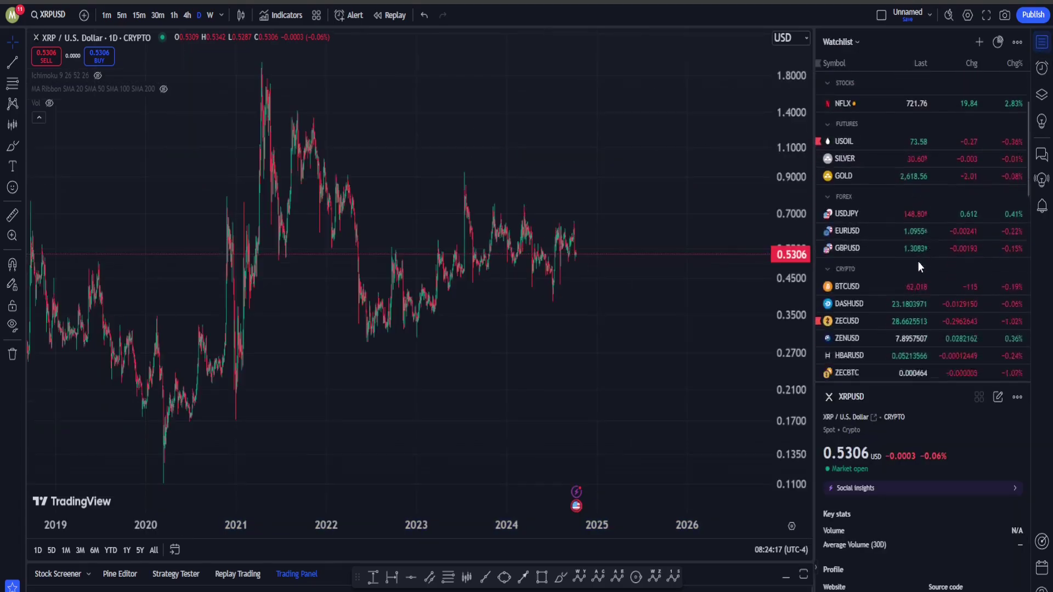
left_click(932, 217)
left_click(1042, 42)
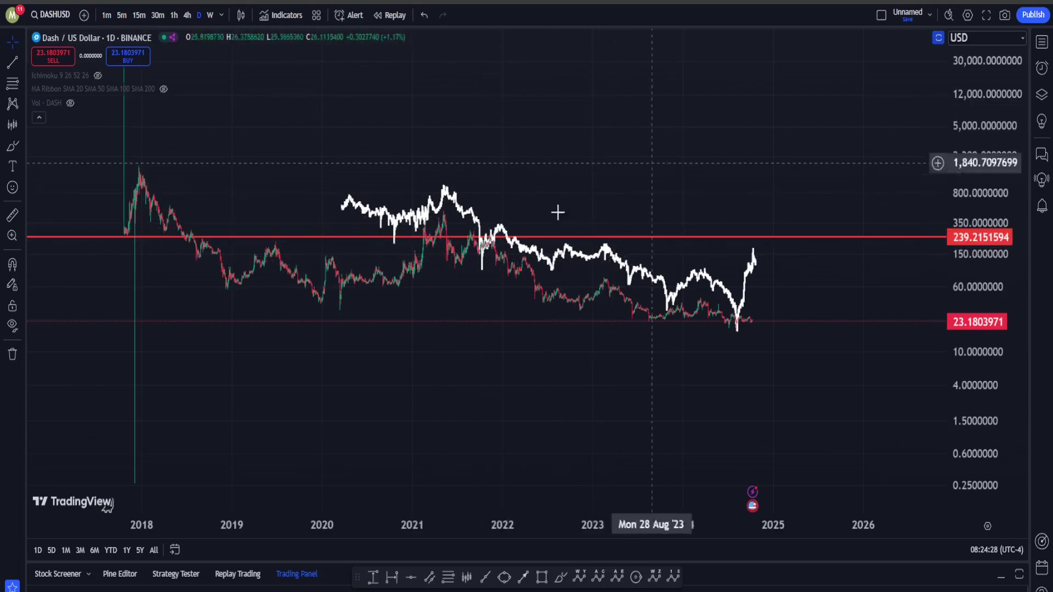
Pan and compress the DASH chart to frame 2020 through 2024
scroll(463, 183, "up", 5)
left_click_drag(462, 183, 746, 173)
left_click_drag(957, 156, 957, 357)
left_click_drag(820, 86, 508, 165)
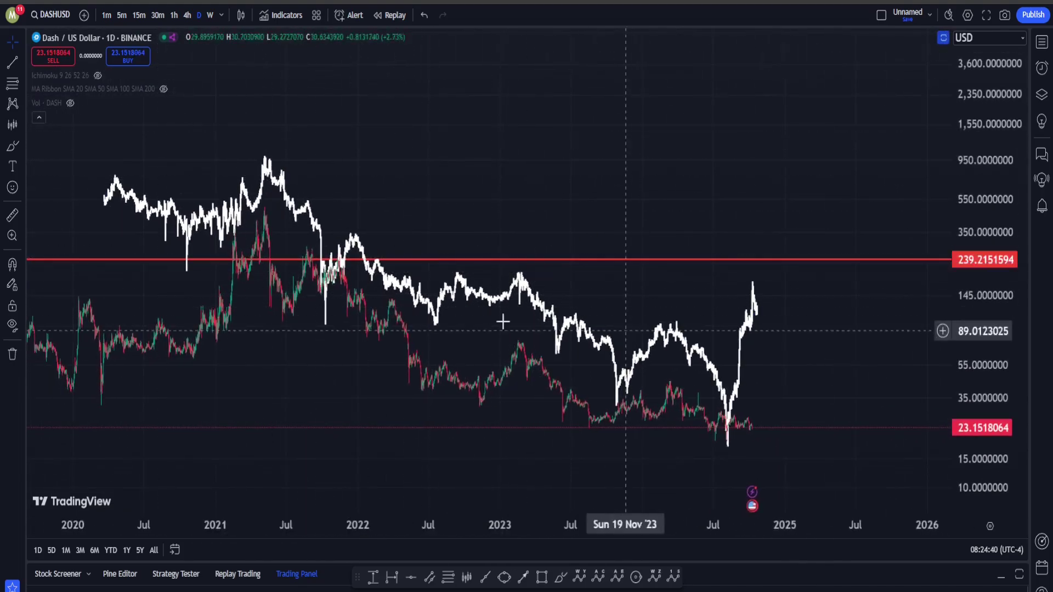
left_click_drag(710, 191, 624, 273)
left_click_drag(540, 140, 585, 176)
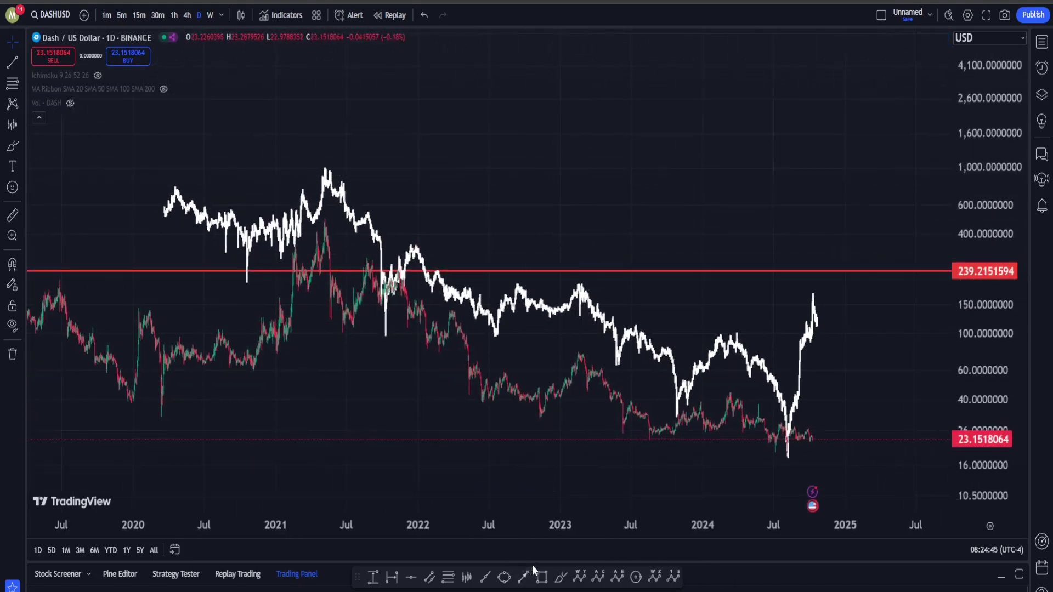
Brush red loops around the 2021 rally and peak, then undo the last one
left_click(561, 576)
mouse_move(343, 190)
left_mouse_down()
mouse_move(321, 265)
mouse_move(267, 279)
left_mouse_up()
mouse_move(352, 169)
left_mouse_down()
mouse_move(316, 153)
mouse_move(332, 230)
mouse_move(425, 329)
left_mouse_up()
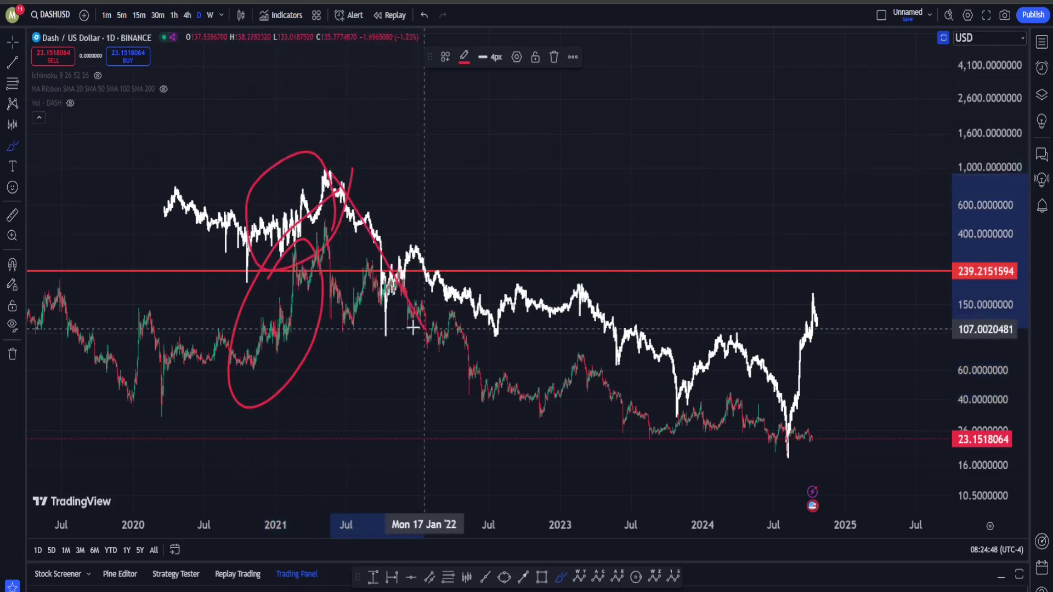
mouse_move(333, 296)
left_mouse_down()
mouse_move(324, 340)
mouse_move(347, 271)
mouse_move(333, 277)
mouse_move(318, 264)
left_mouse_up()
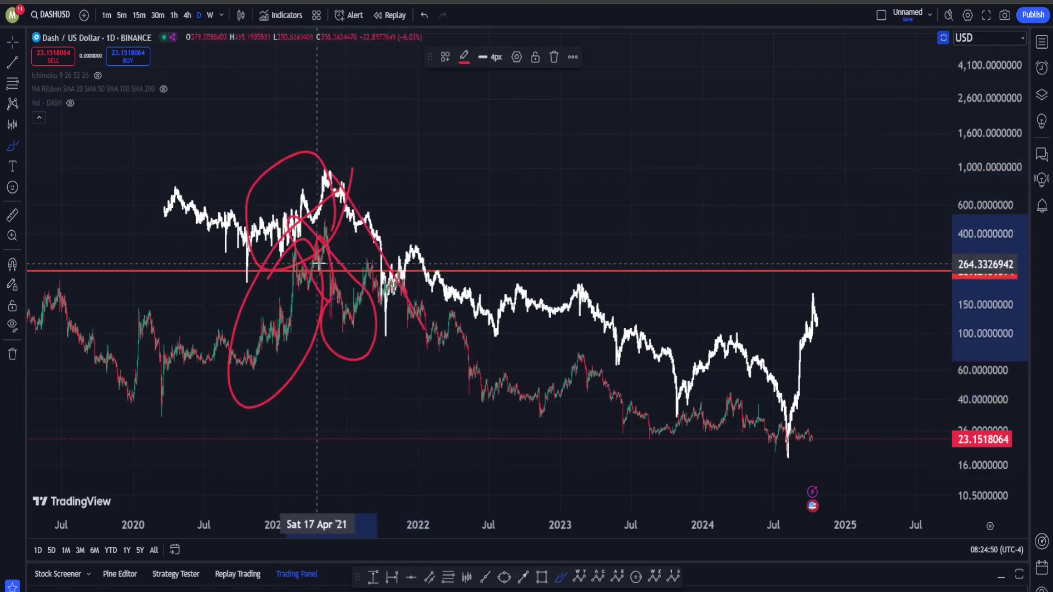
key("ctrl+z")
key("ctrl+z")
key("ctrl+z")
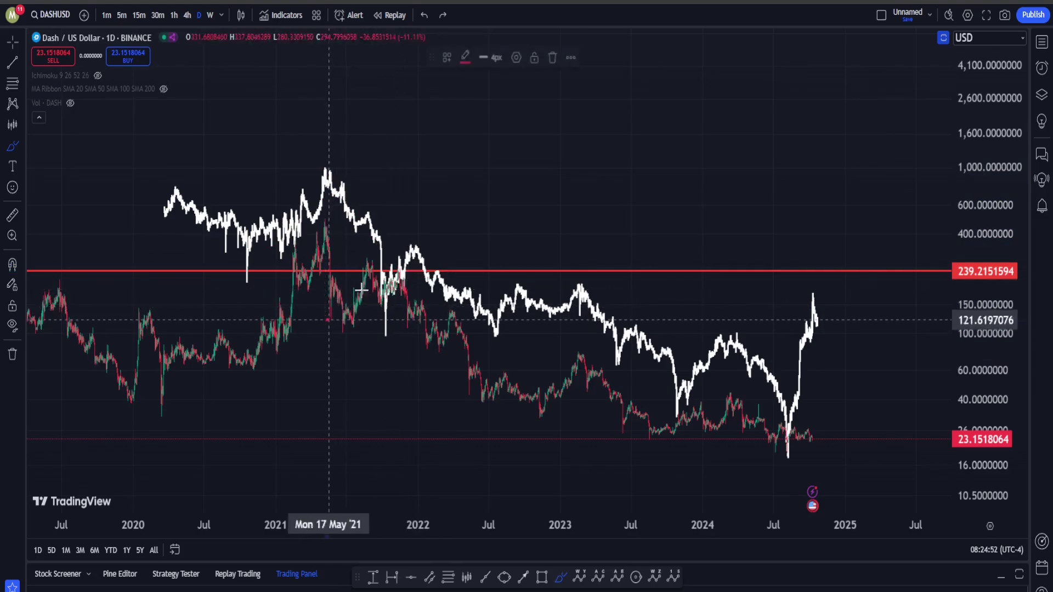
Trace the DASH price and white fractal swings in red and circle the August 2024 low
mouse_move(328, 320)
left_mouse_down()
mouse_move(384, 259)
mouse_move(434, 231)
mouse_move(497, 328)
left_mouse_up()
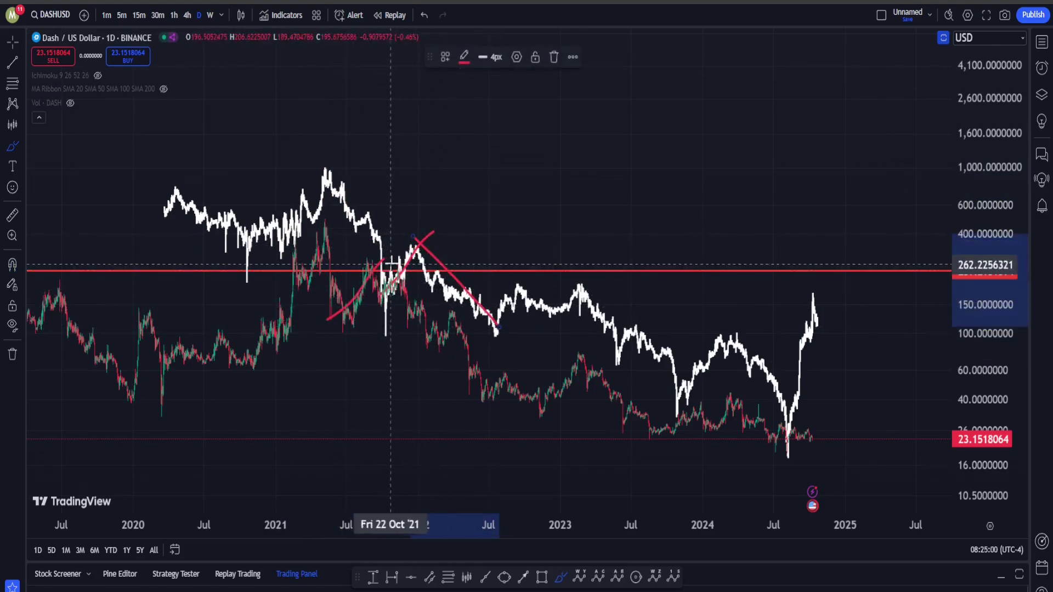
mouse_move(402, 274)
left_mouse_down()
mouse_move(493, 396)
mouse_move(597, 366)
left_mouse_up()
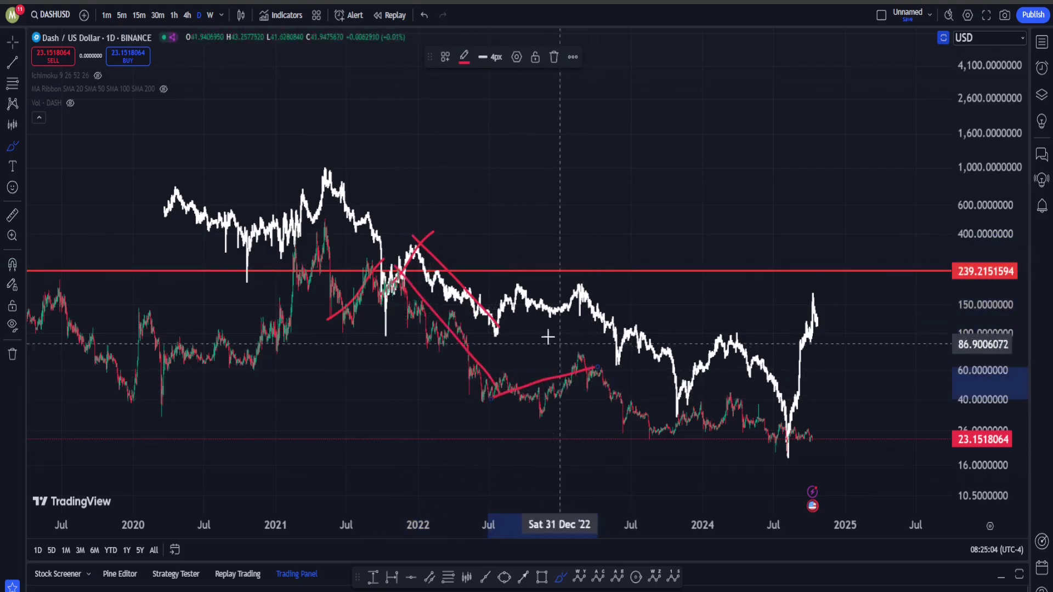
mouse_move(497, 323)
left_mouse_down()
mouse_move(585, 296)
mouse_move(690, 384)
left_mouse_up()
mouse_move(567, 362)
left_mouse_down()
mouse_move(662, 436)
mouse_move(728, 395)
mouse_move(725, 330)
mouse_move(812, 441)
left_mouse_up()
left_click_drag(729, 399, 789, 464)
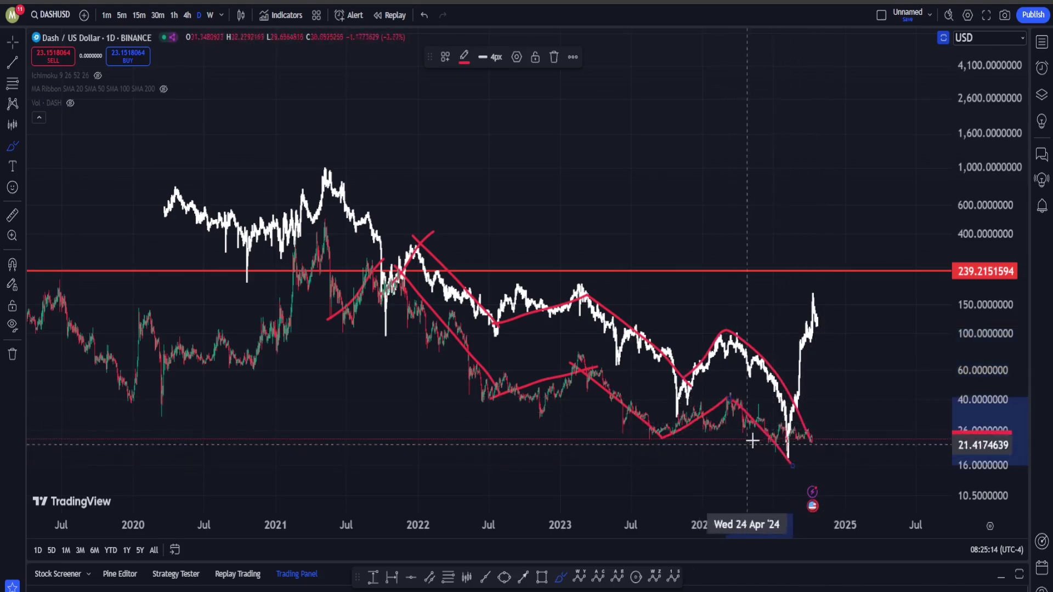
key("ctrl")
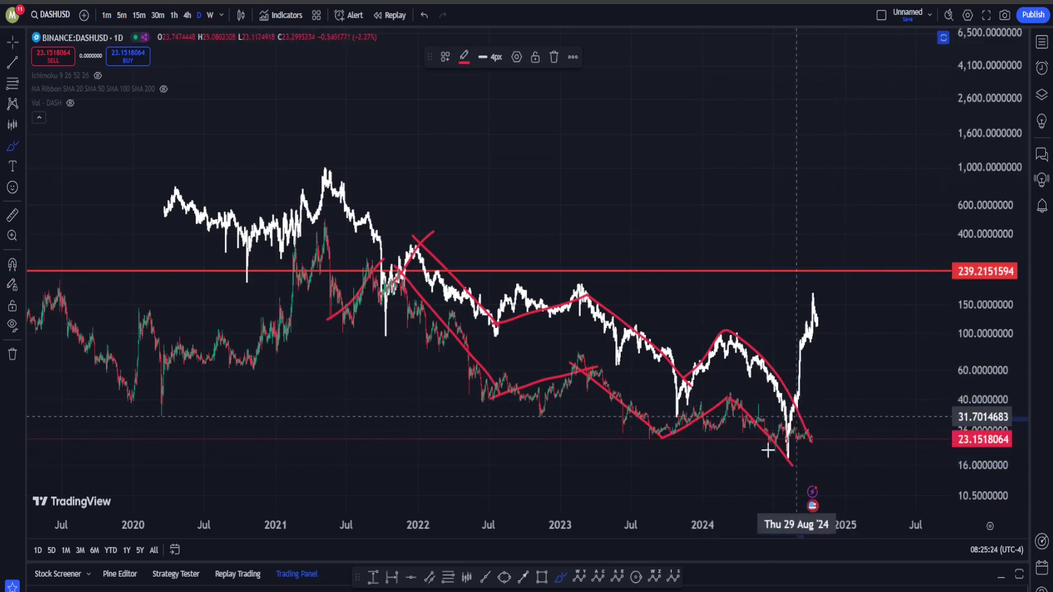
mouse_move(801, 420)
left_mouse_down()
mouse_move(761, 439)
mouse_move(796, 406)
mouse_move(785, 400)
mouse_move(844, 140)
left_mouse_up()
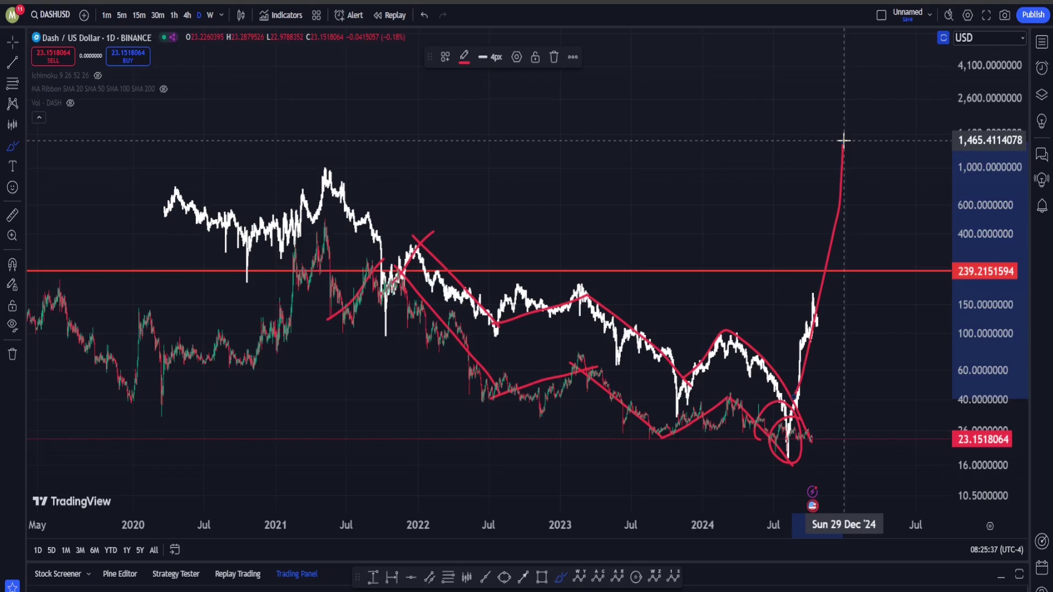
Draw a steep red projection toward 1,465, then a gentler curve rising from the circled low toward about 400
left_click_drag(844, 140, 843, 141)
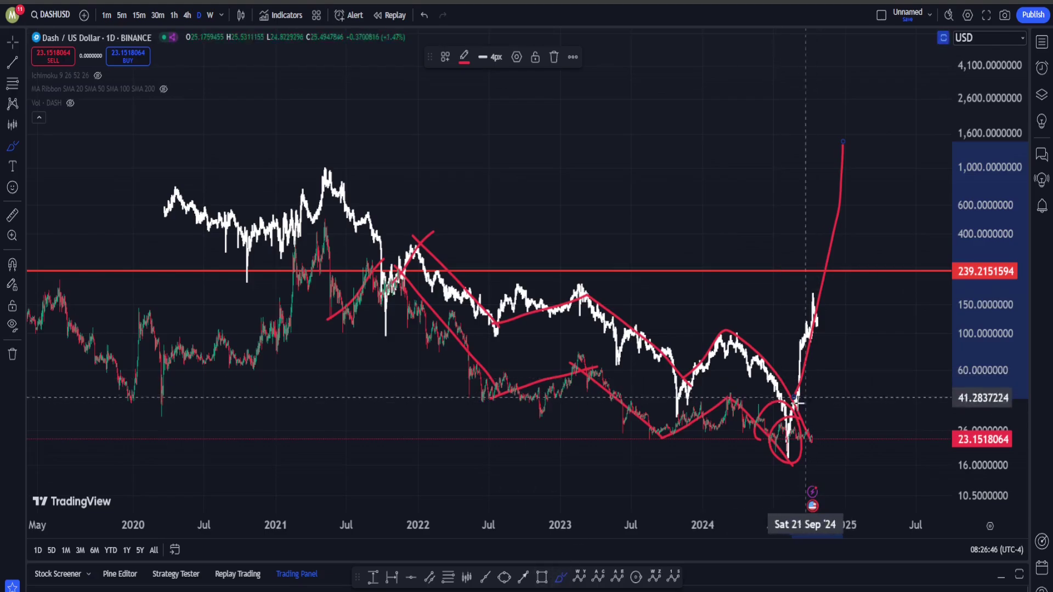
left_click_drag(792, 414, 885, 238)
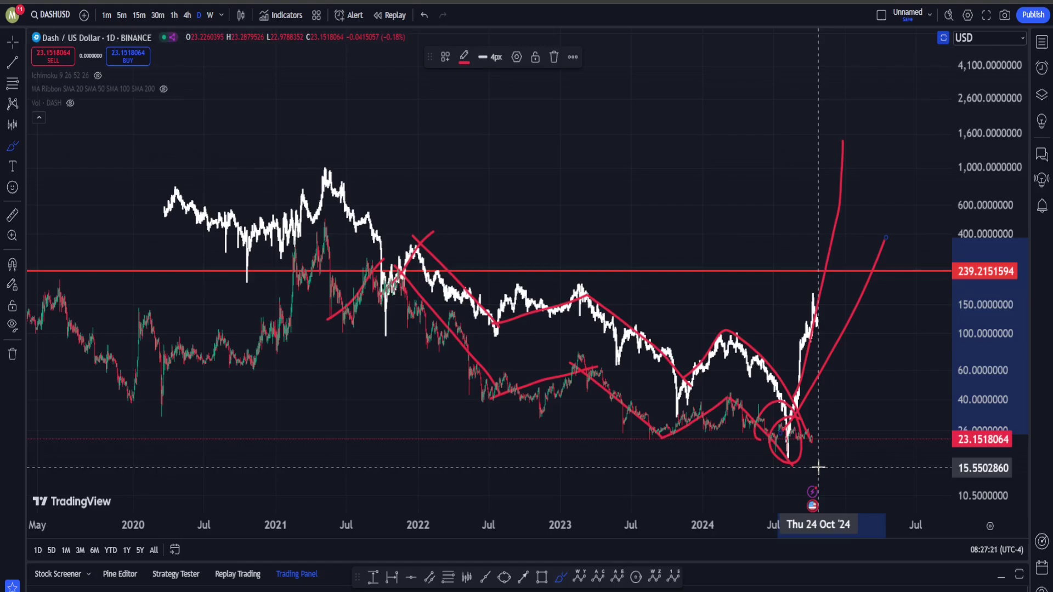
Undo the red projection curves and tracings, then switch the chart to XRP / U.S. Dollar on CRYPTO
key("ctrl+z")
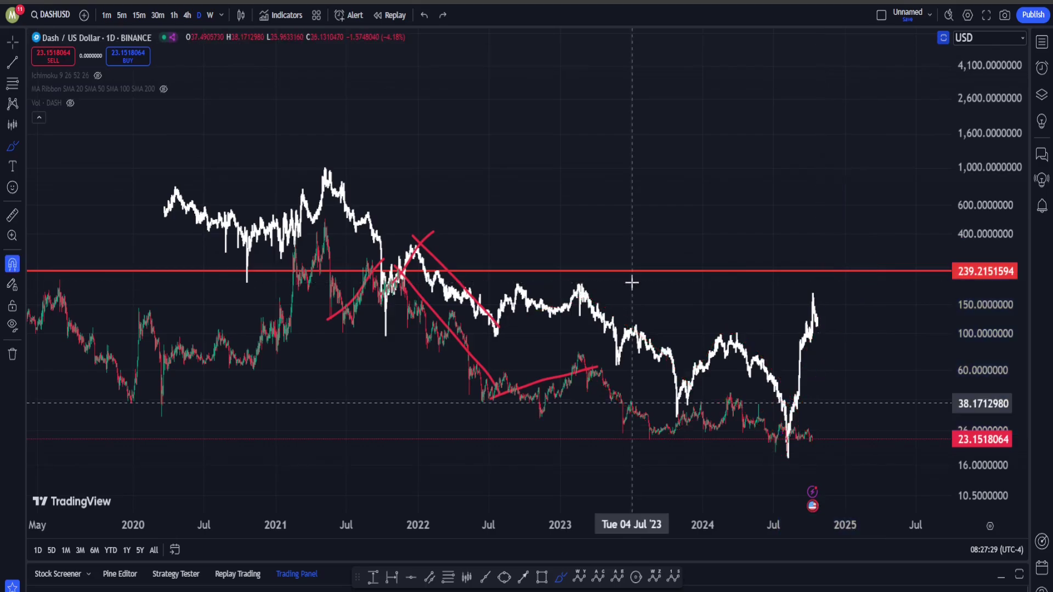
key("ctrl+z")
key("ctrl+z")
key("ctrl+z")
key("ctrl+z")
key("ctrl+z")
key("ctrl+z")
type("x")
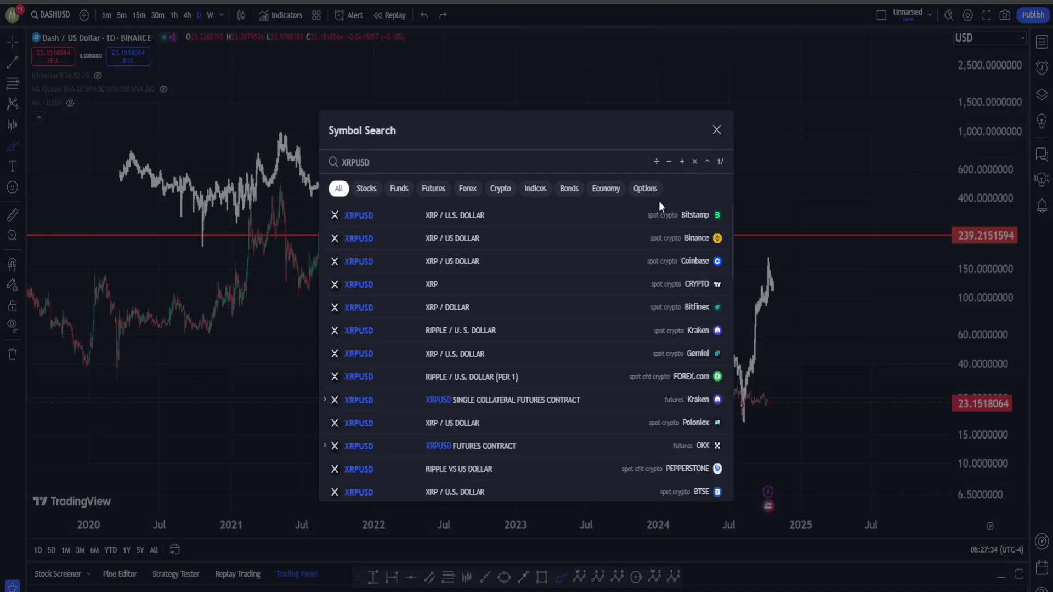
left_click(663, 258)
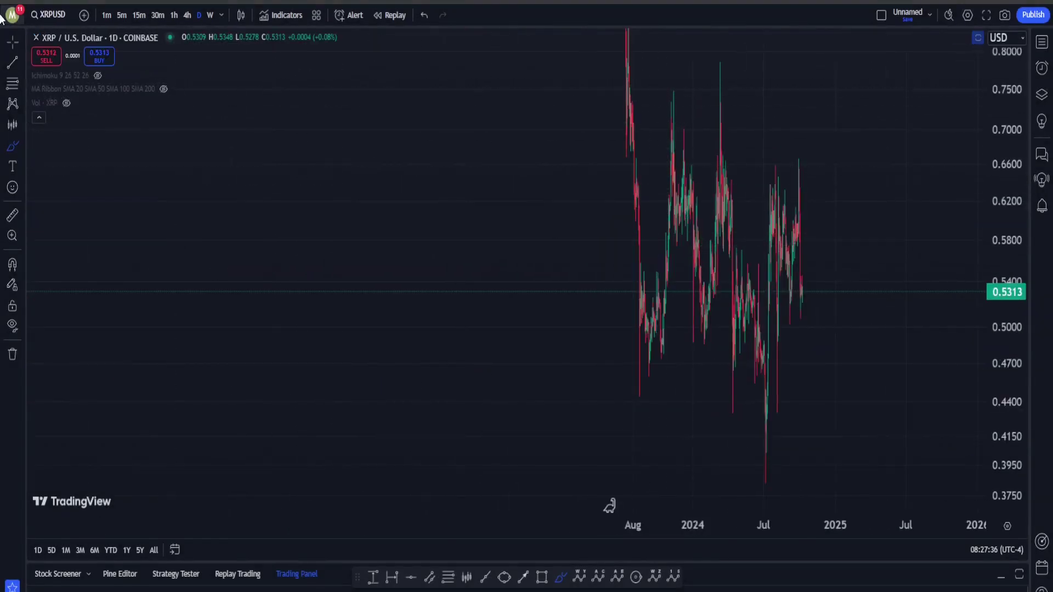
left_click(47, 16)
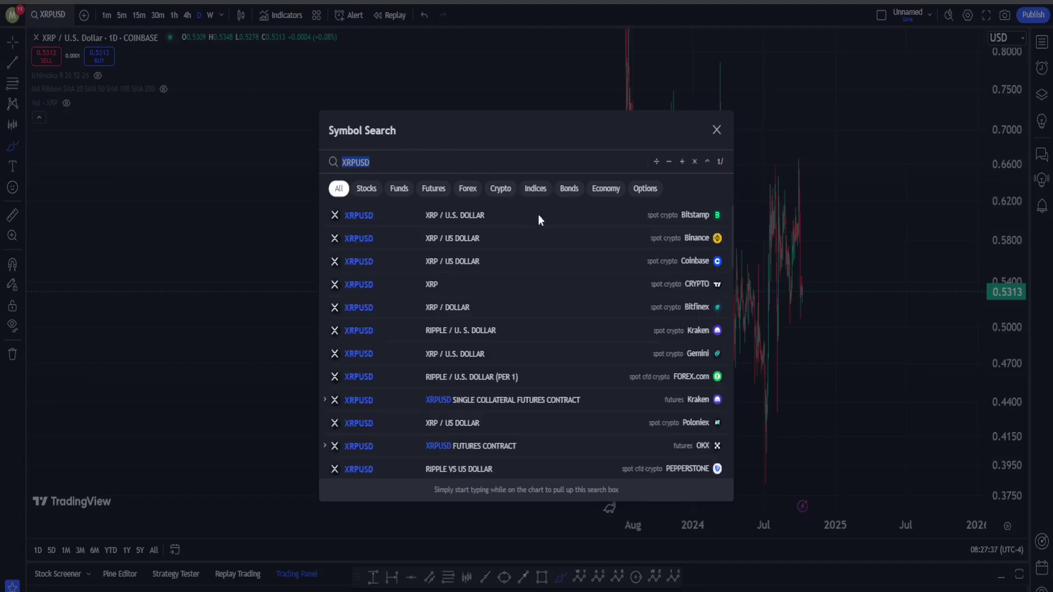
left_click(603, 281)
scroll(735, 222, "down", 5)
key("Escape")
left_click_drag(413, 164, 895, 269)
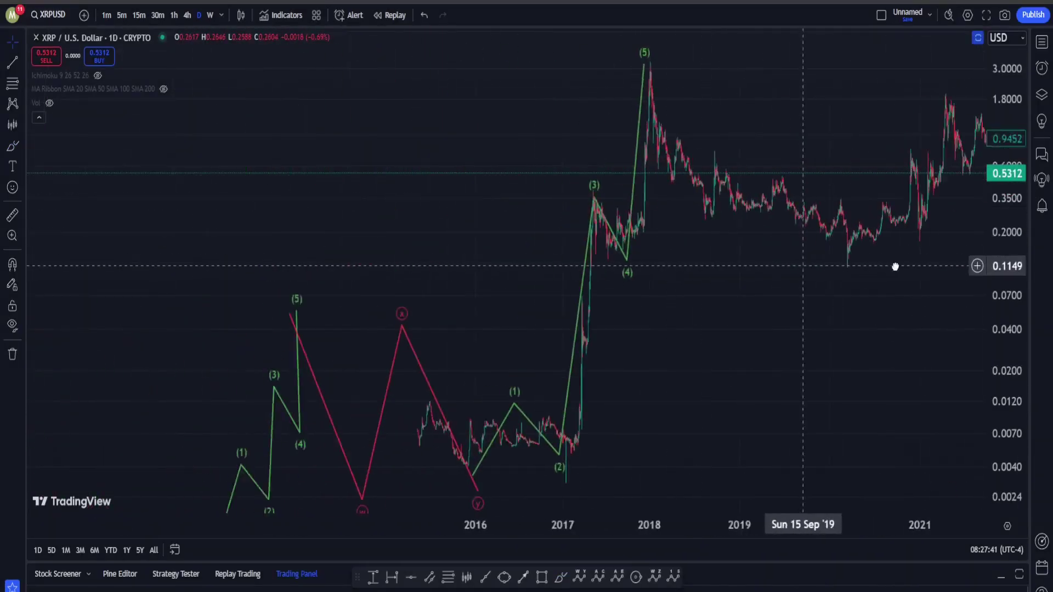
left_click(560, 577)
mouse_move(678, 394)
left_mouse_down()
mouse_move(390, 216)
mouse_move(582, 496)
left_mouse_up()
key("Escape")
left_click_drag(833, 321, 406, 368)
left_click_drag(685, 465, 588, 475)
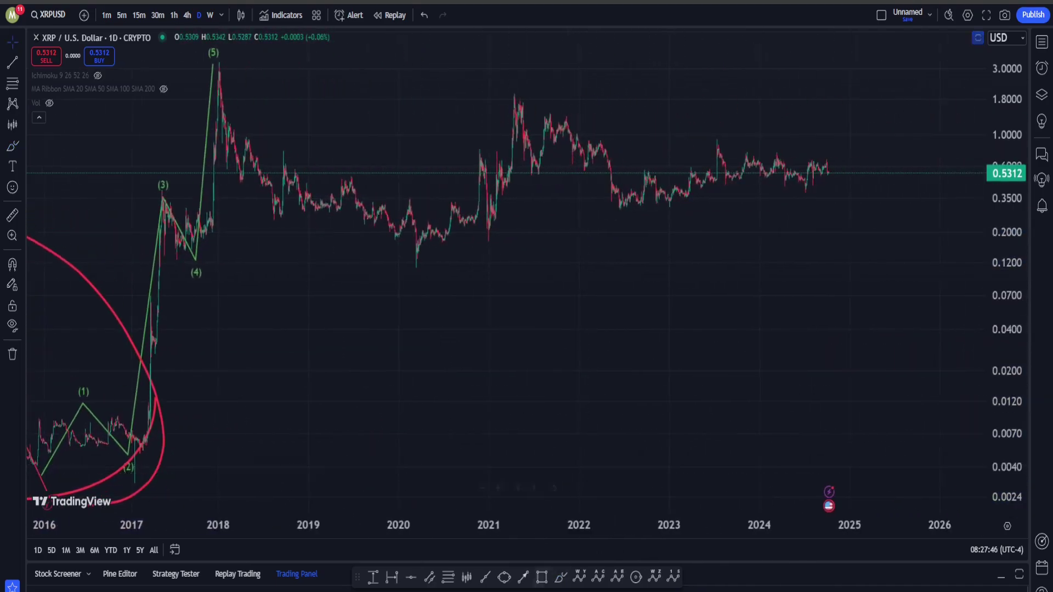
left_click(560, 582)
mouse_move(859, 159)
left_mouse_down()
mouse_move(663, 52)
mouse_move(699, 362)
left_mouse_up()
left_click_drag(833, 164, 904, 30)
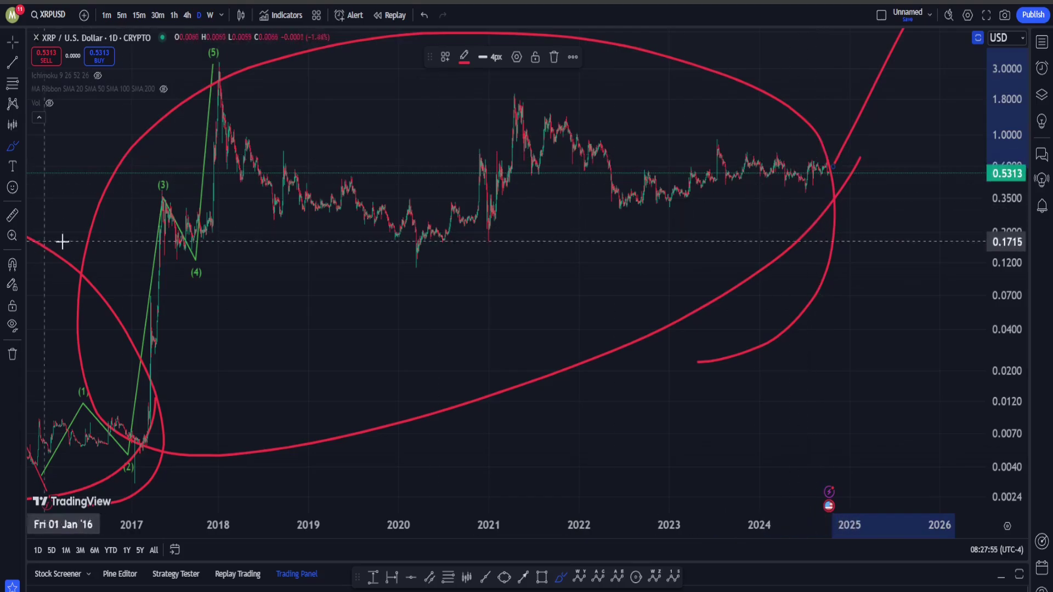
mouse_move(138, 391)
left_mouse_down()
mouse_move(2, 374)
mouse_move(169, 428)
left_mouse_up()
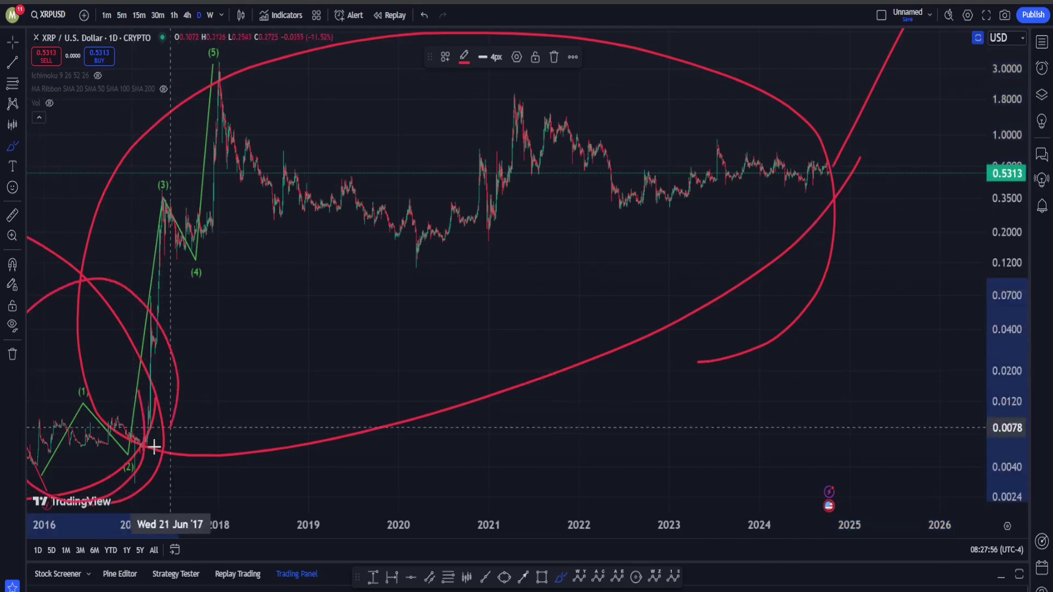
key("ctrl+z")
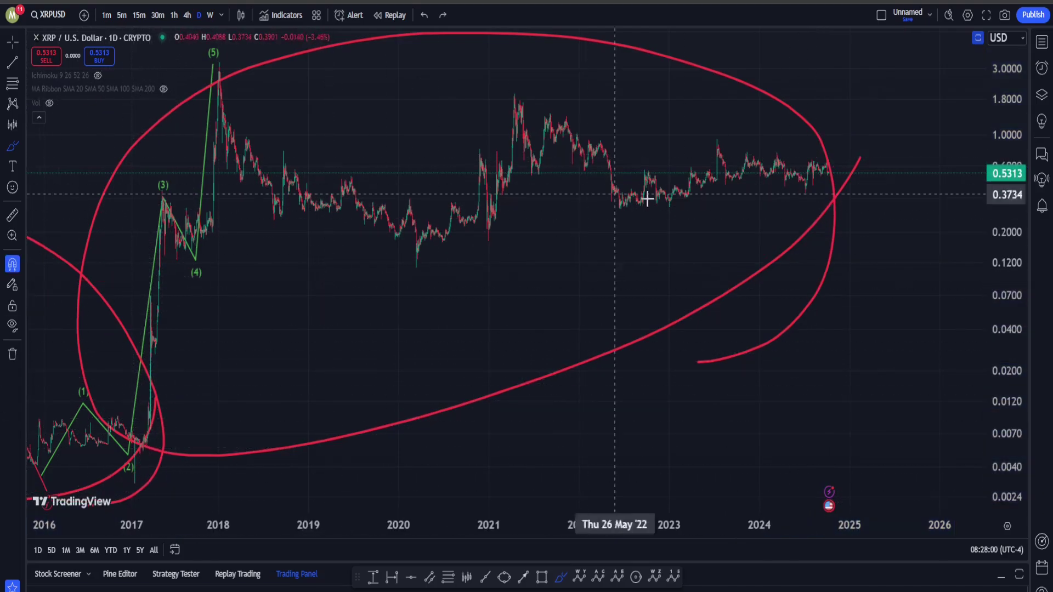
key("ctrl+z")
key("ctrl+z")
scroll(806, 195, "left", 12)
key("ctrl+z")
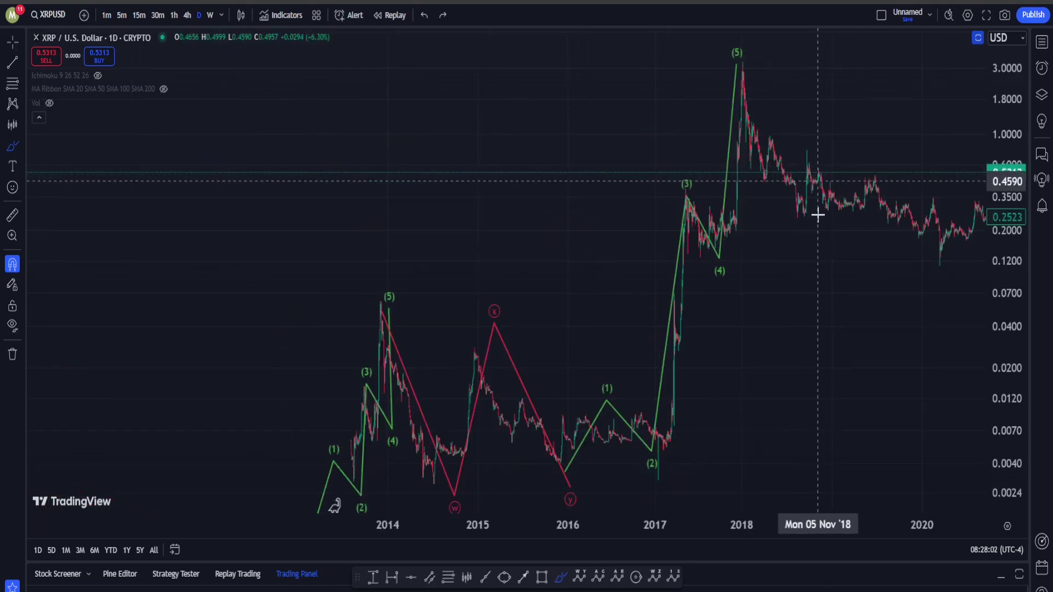
scroll(819, 215, "right", 11)
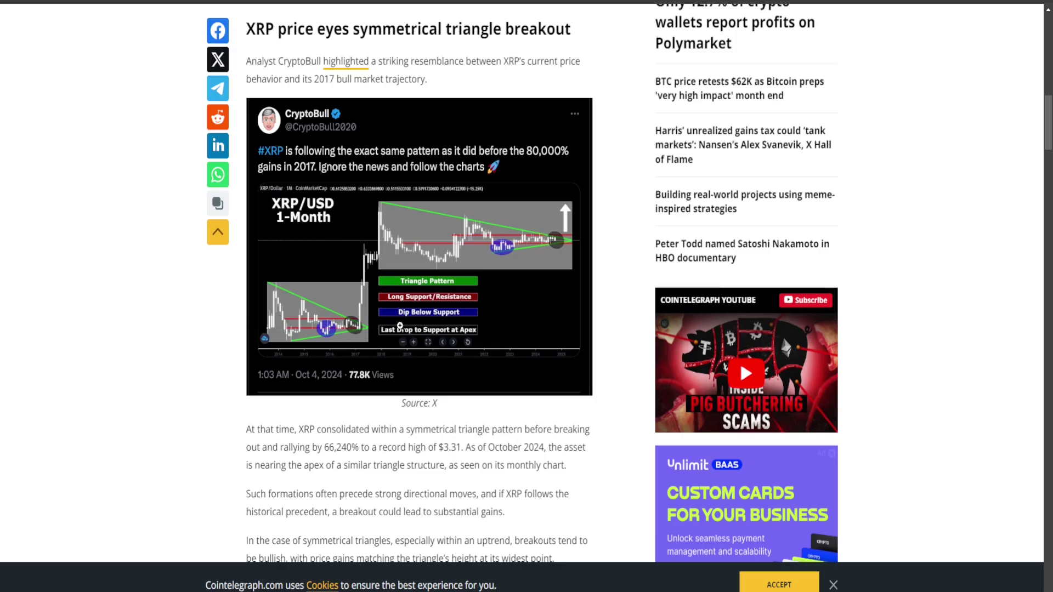
scroll(399, 325, "down", 12)
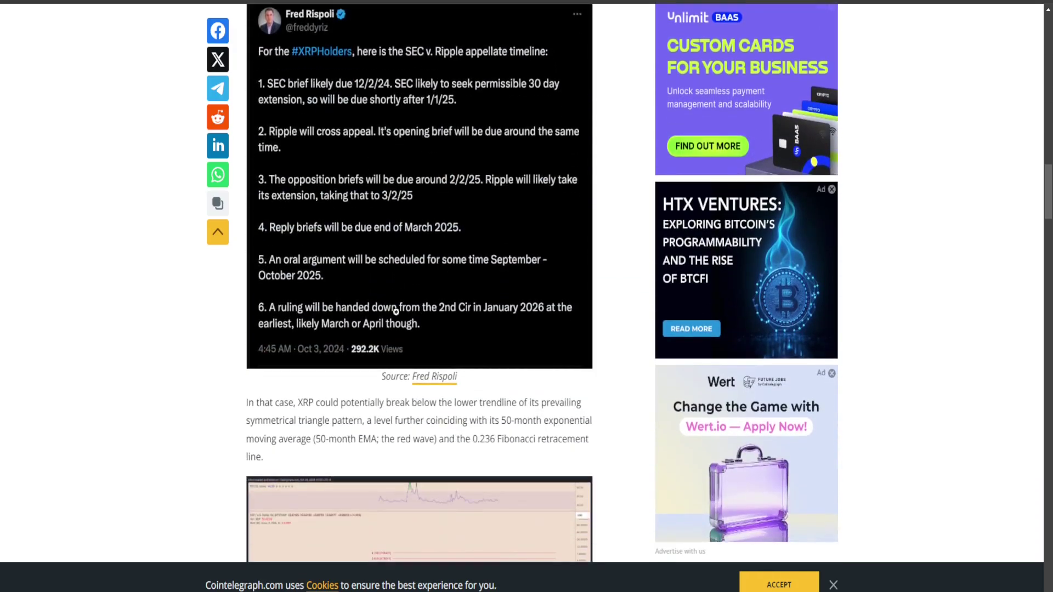
Scroll to and highlight the paragraph about the $0.11 breakdown target
scroll(396, 311, "up", 4)
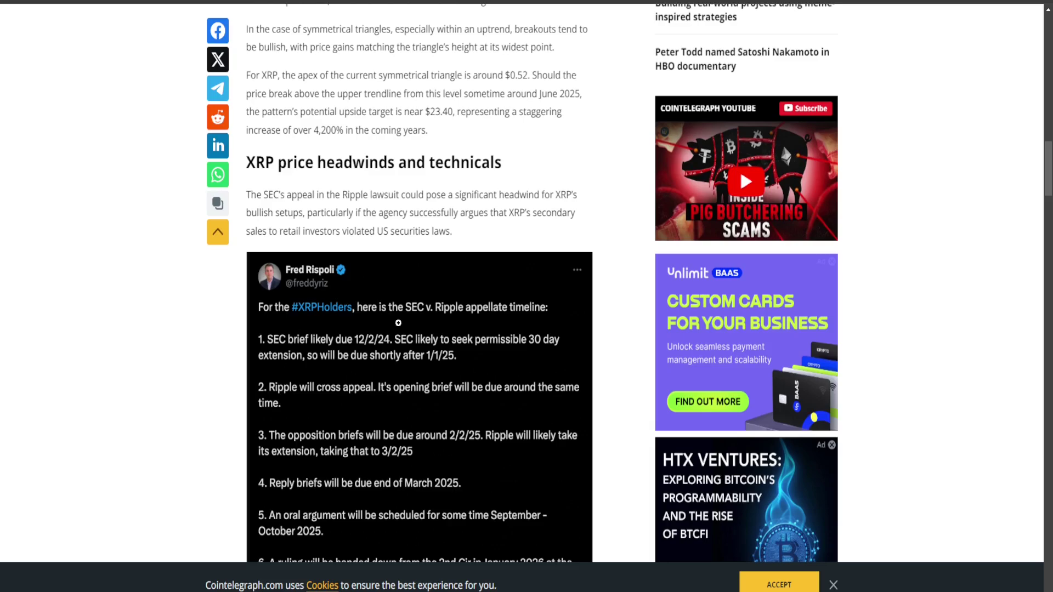
scroll(375, 255, "up", 1)
scroll(375, 255, "down", 11)
scroll(375, 254, "down", 2)
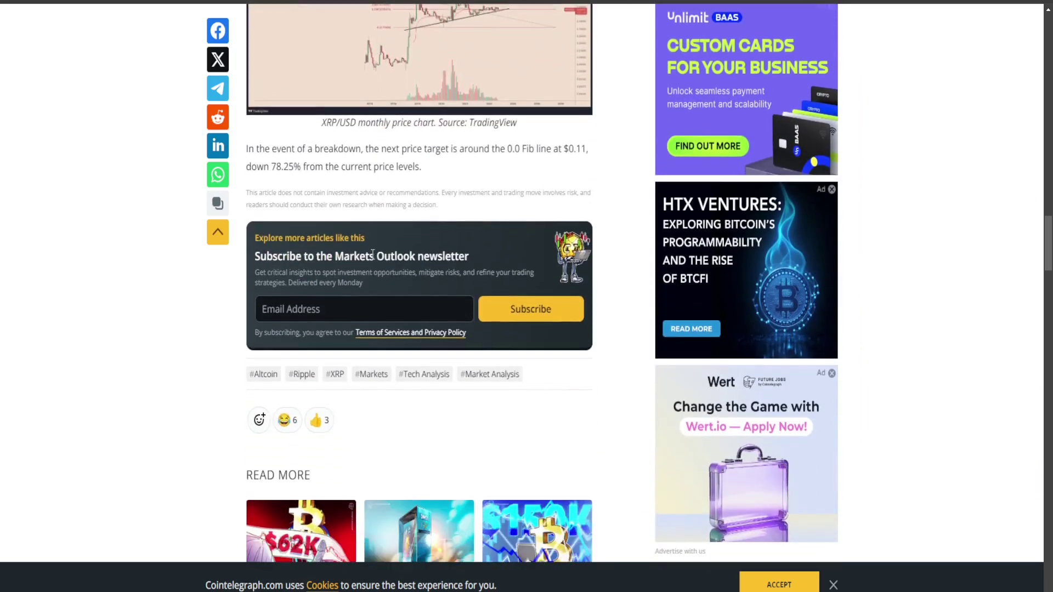
left_click_drag(467, 148, 248, 149)
left_click(255, 153)
Enlarge the XRP/USD monthly chart image, close it, and scroll back up to the SEC appeal tweet
scroll(331, 171, "up", 2)
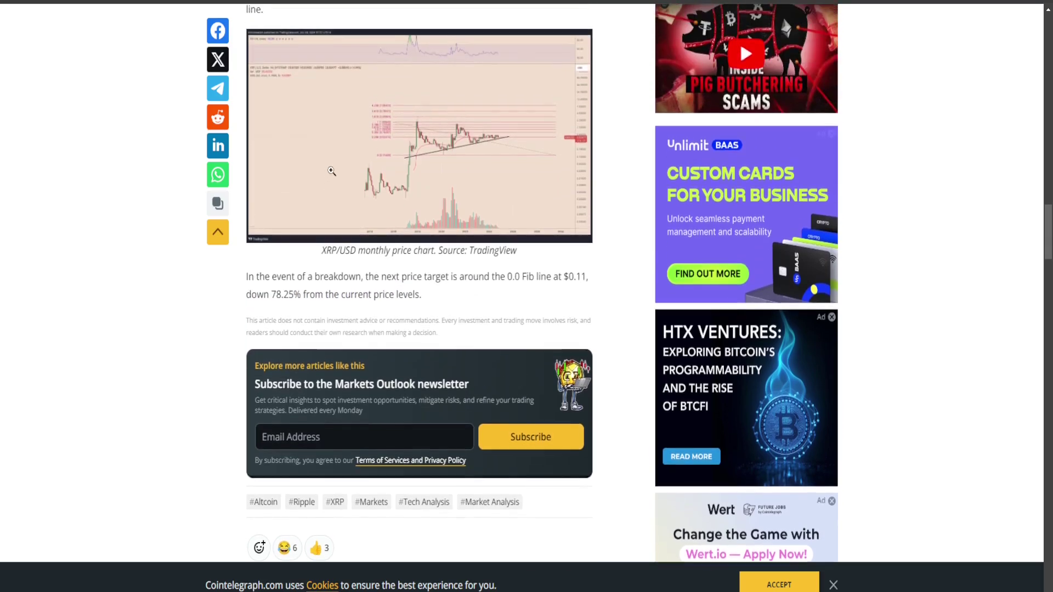
left_click(440, 147)
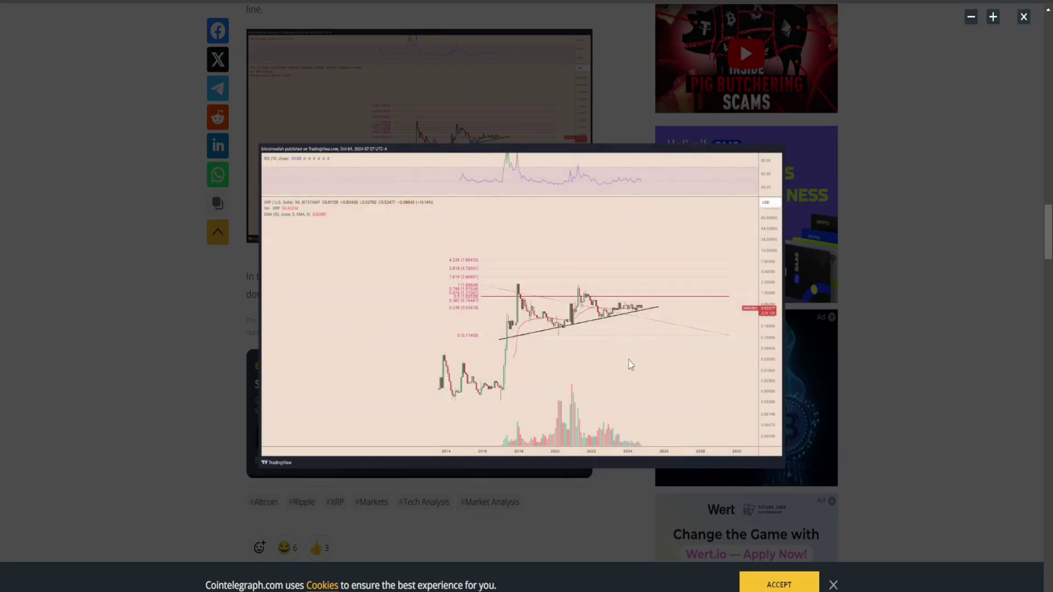
left_click(901, 194)
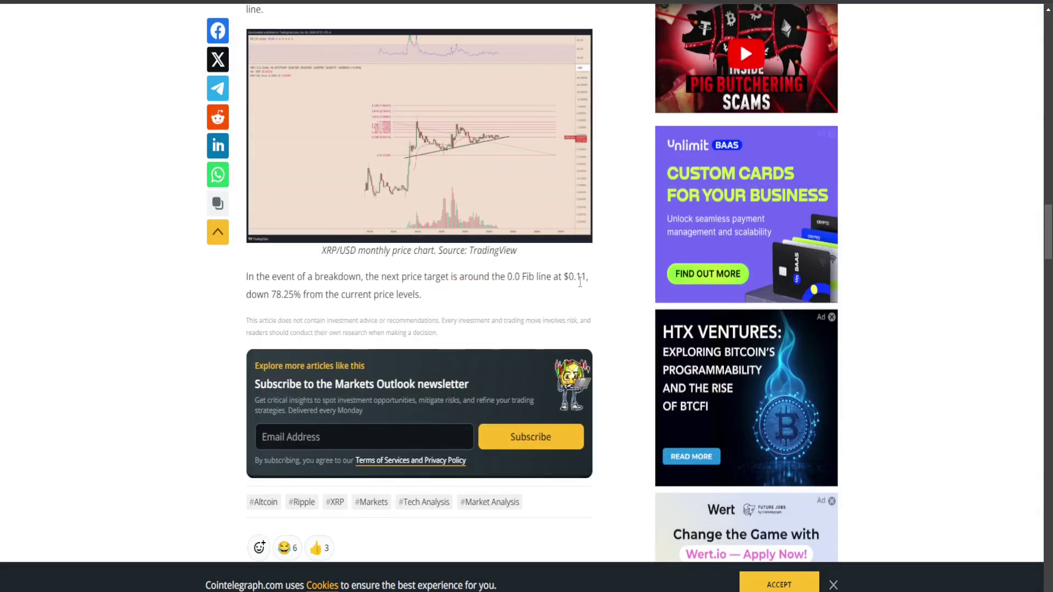
scroll(580, 282, "up", 6)
scroll(581, 282, "down", 4)
scroll(580, 282, "up", 4)
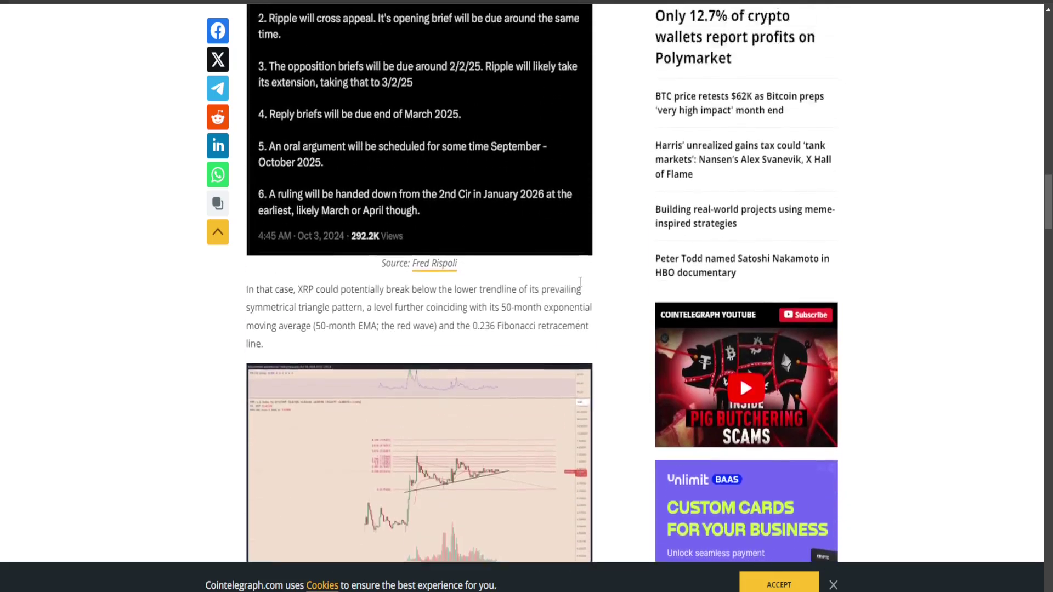
scroll(580, 282, "up", 3)
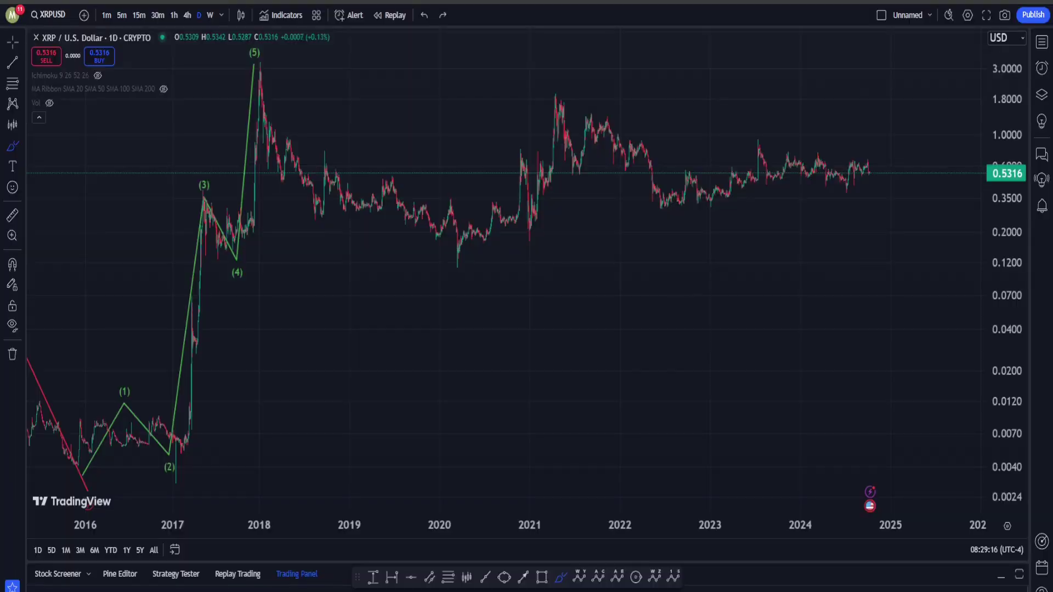
Frame late 2019 to 2022 and brush a red circle around the early-2021 spike, then undo it
left_click_drag(467, 138, 832, 141)
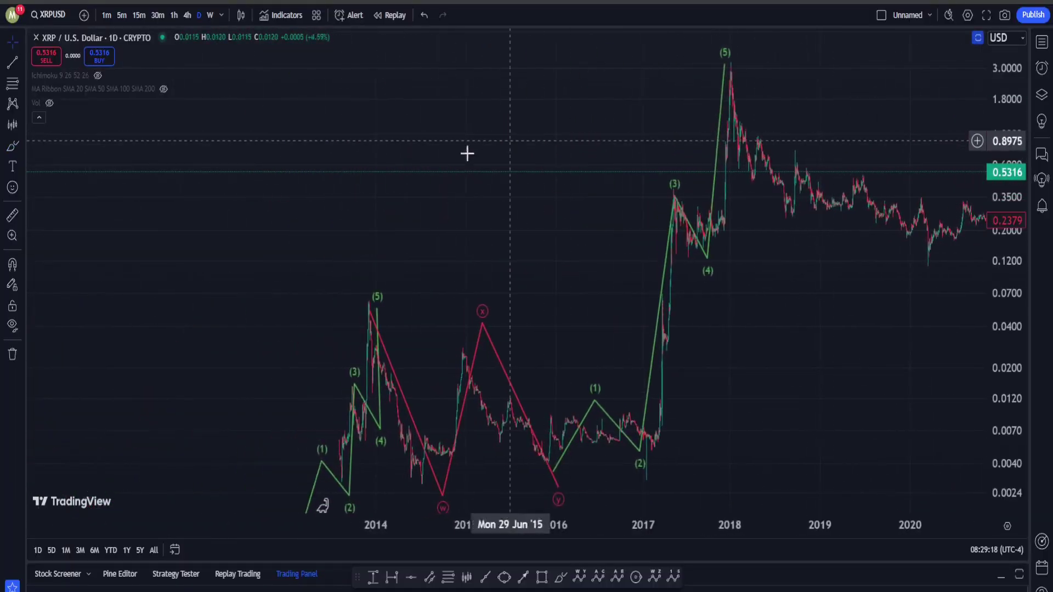
left_click_drag(438, 156, 620, 159)
left_click_drag(722, 164, 189, 241)
scroll(510, 274, "up", 2)
scroll(516, 278, "up", 5)
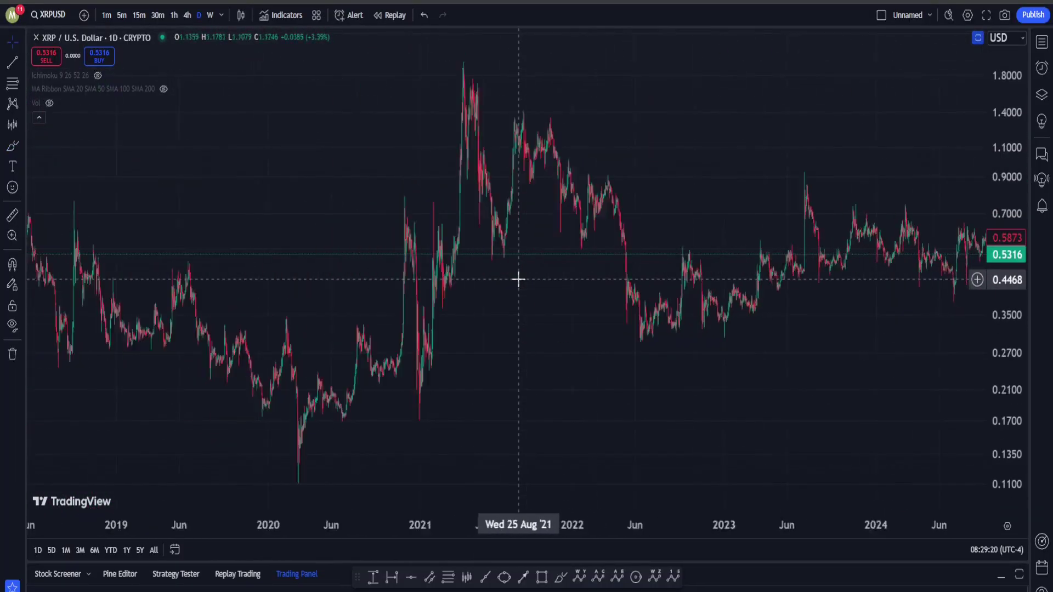
left_click_drag(308, 235, 853, 280)
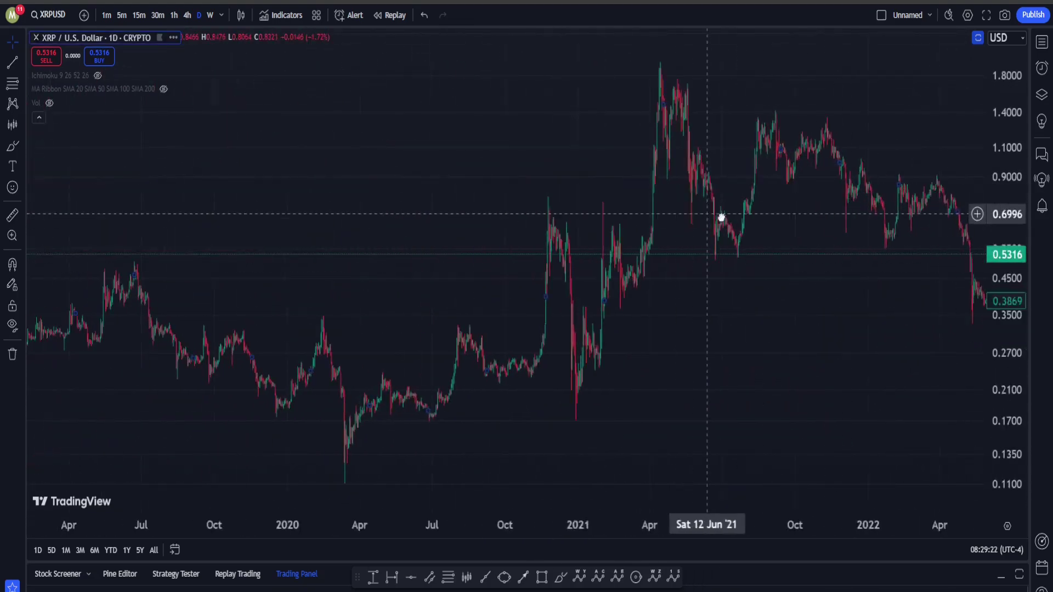
left_click(560, 577)
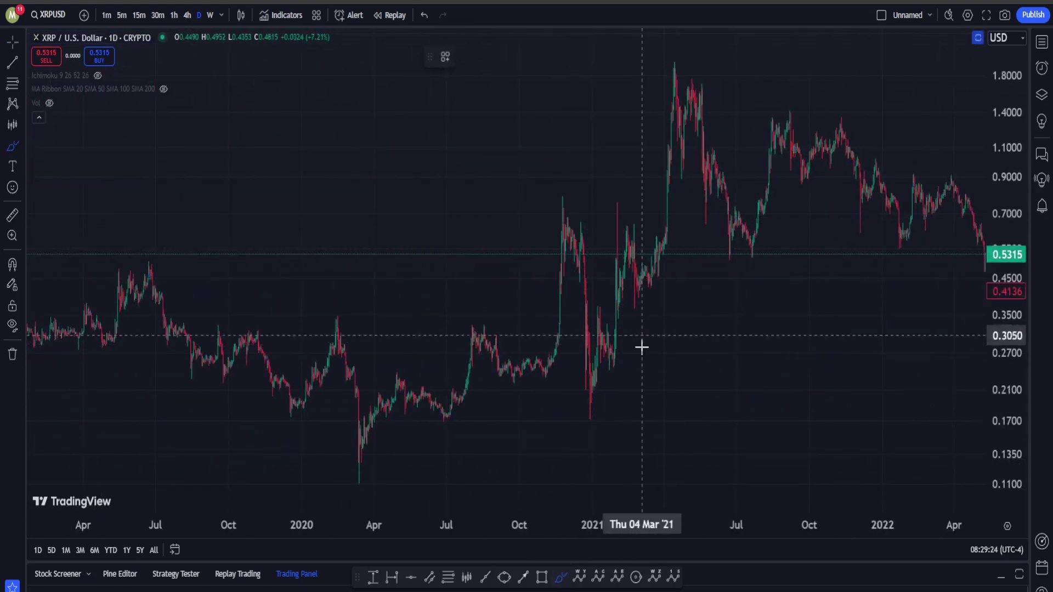
mouse_move(641, 340)
left_mouse_down()
mouse_move(538, 232)
mouse_move(658, 406)
mouse_move(625, 447)
left_mouse_up()
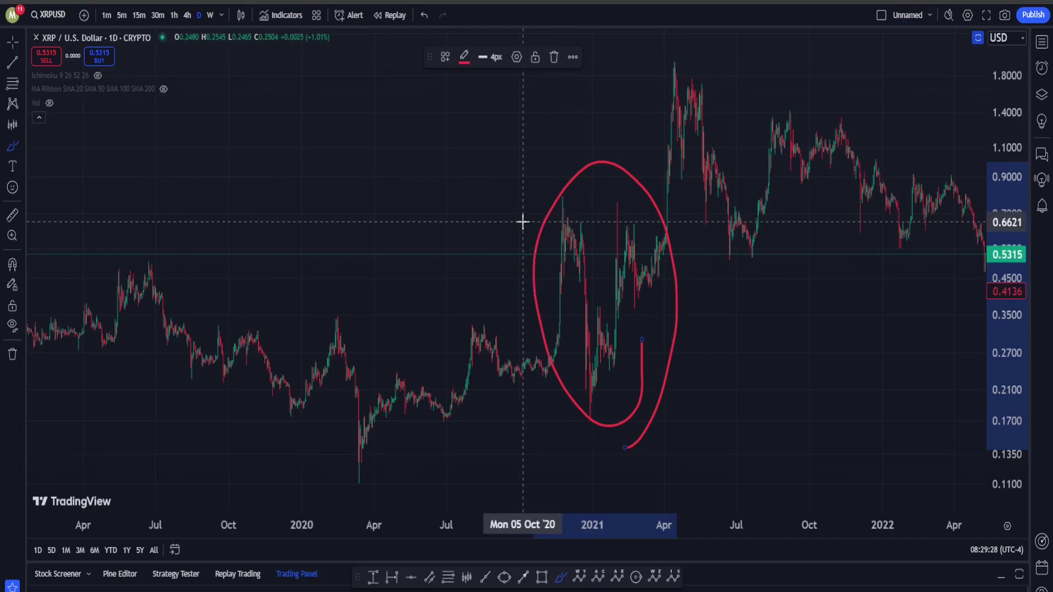
left_click_drag(561, 221, 605, 404)
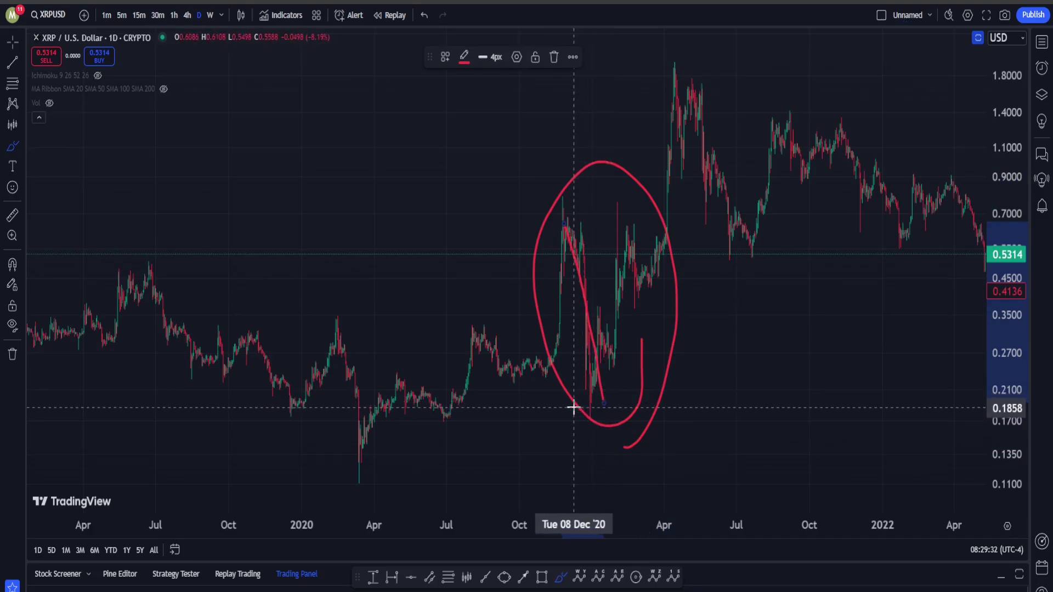
key("ctrl+z")
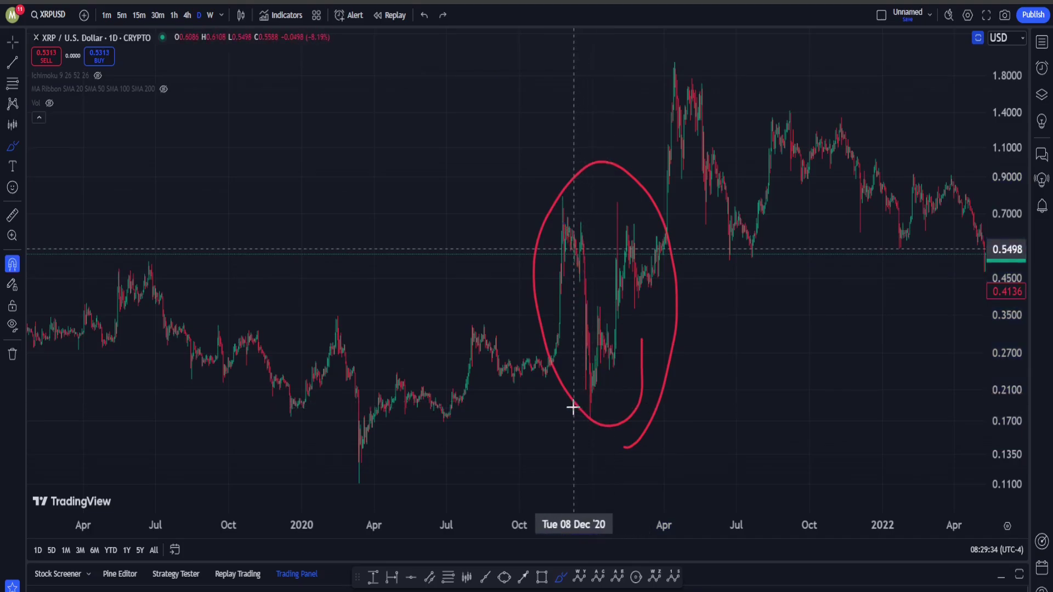
key("ctrl+z")
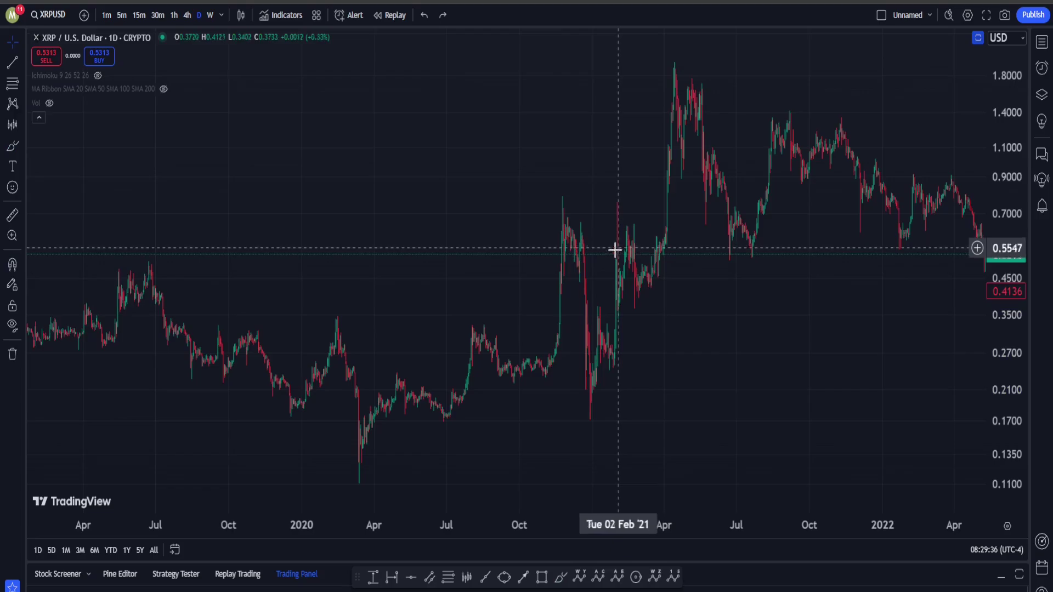
Brush a red line from the latest candle down toward 0.0855 in 2025 and circle the 2021 rally
scroll(615, 250, "down", 6)
right_click(790, 233)
left_click(794, 89)
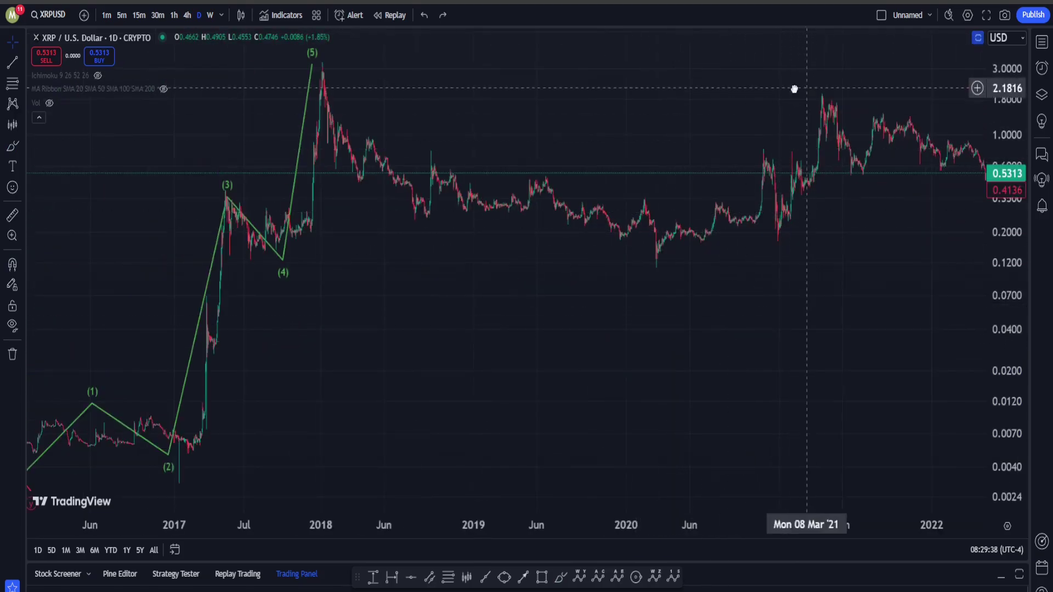
left_click_drag(794, 89, 386, 145)
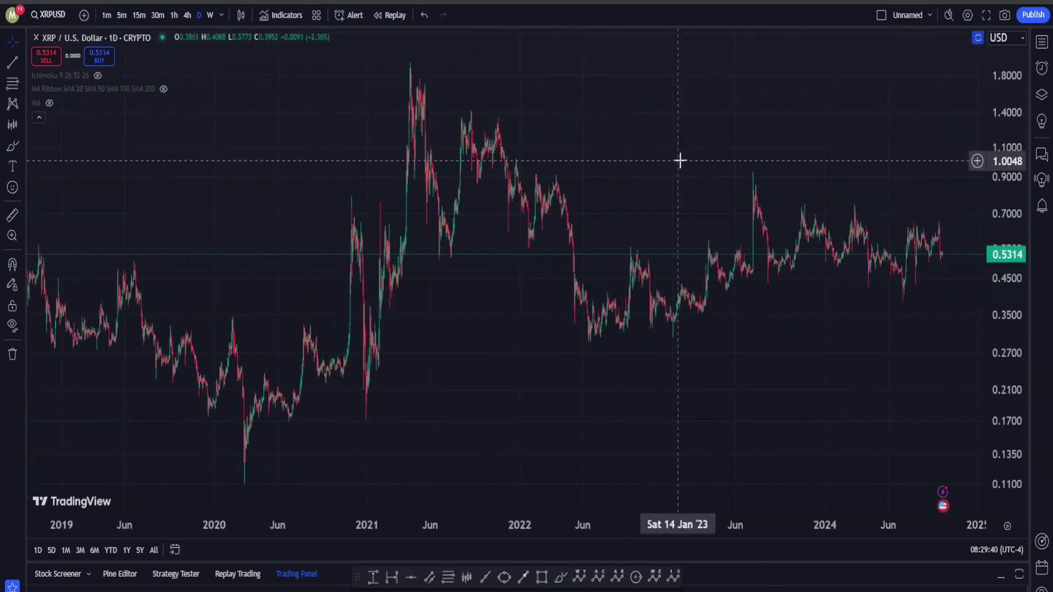
left_click_drag(839, 181, 569, 216)
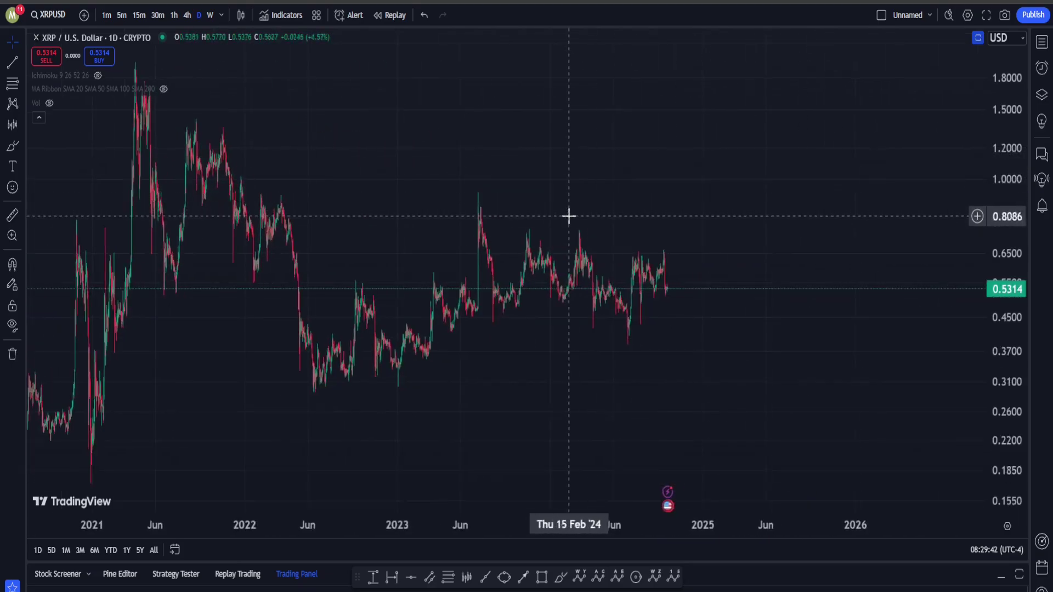
scroll(578, 233, "down", 5)
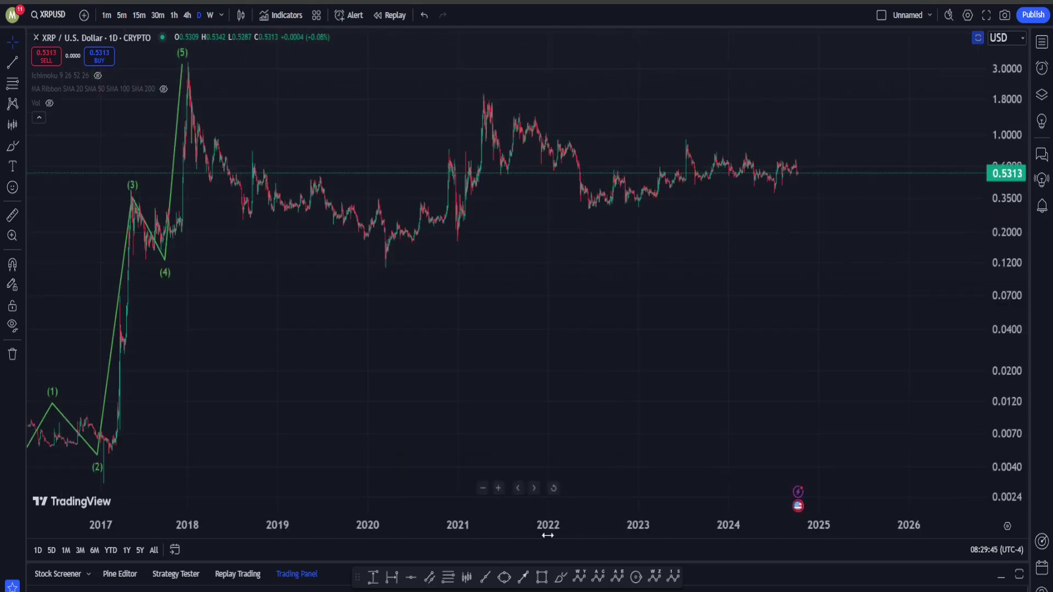
left_click(570, 575)
left_click_drag(799, 165, 870, 283)
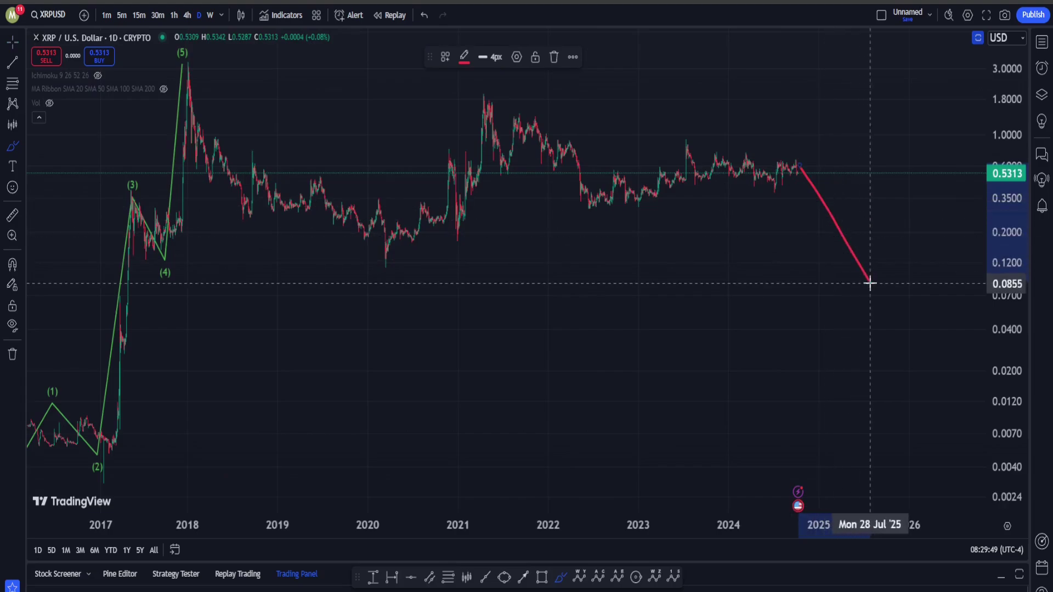
mouse_move(473, 216)
left_mouse_down()
mouse_move(444, 111)
mouse_move(488, 244)
left_mouse_up()
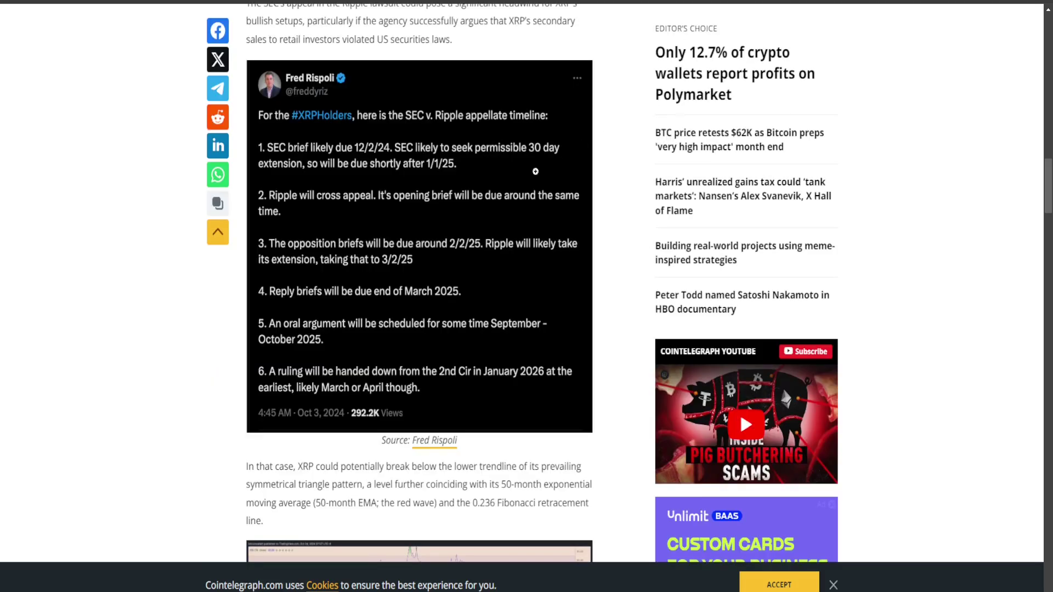
scroll(535, 171, "up", 20)
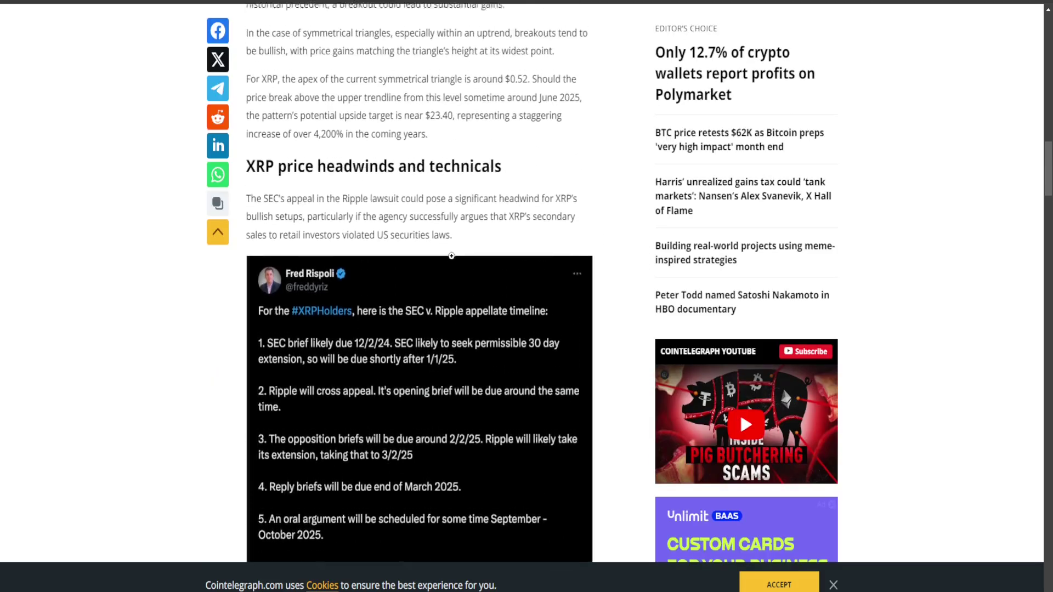
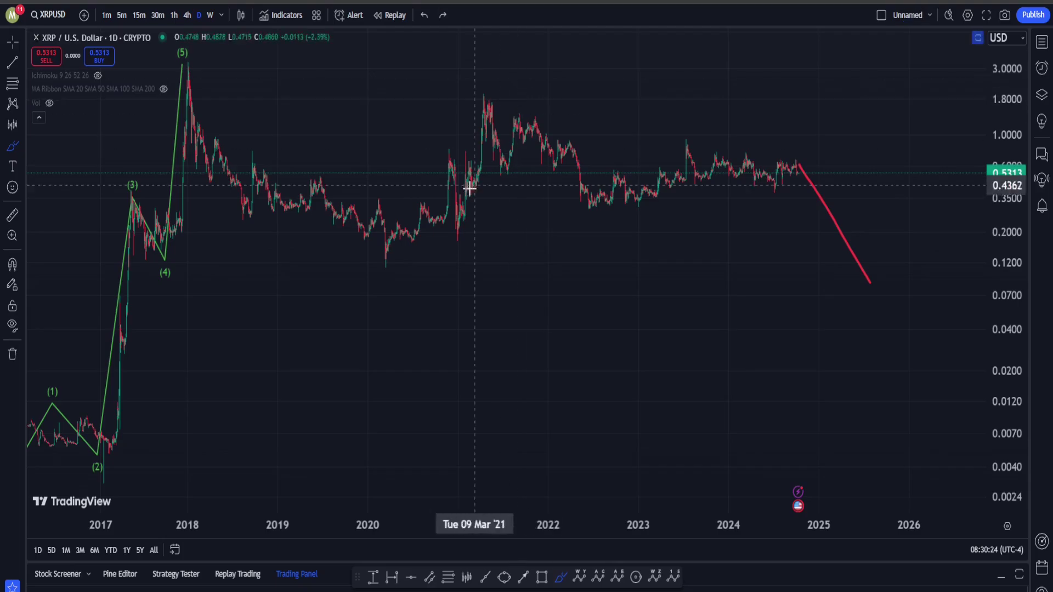
Sketch a red brush curve and a circle around the late-2020 low, undoing both
scroll(451, 199, "up", 5)
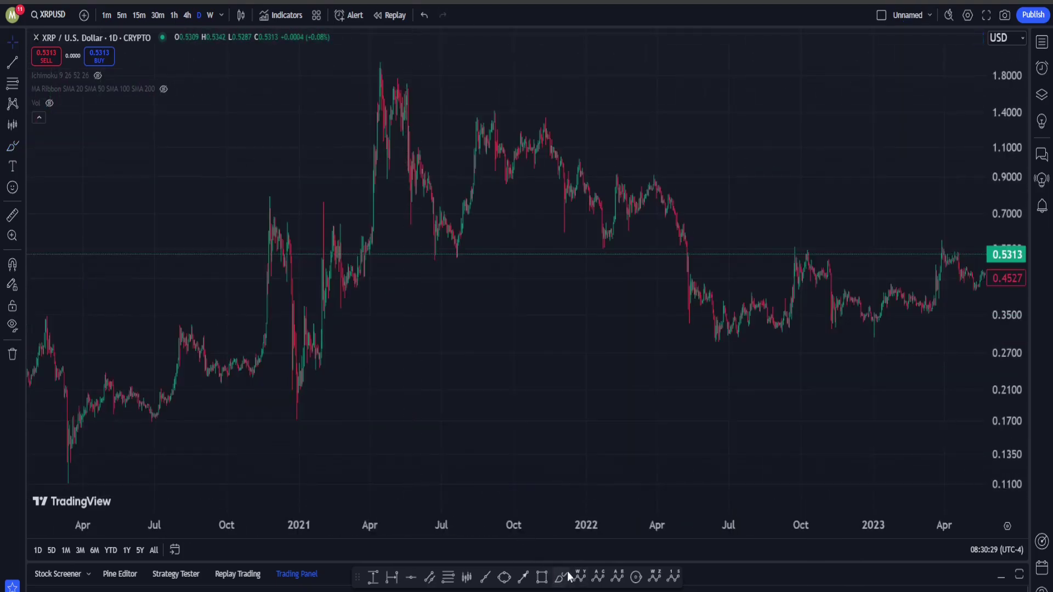
left_click(567, 574)
mouse_move(147, 476)
left_mouse_down()
mouse_move(427, 97)
mouse_move(481, 3)
left_mouse_up()
key("ctrl+z")
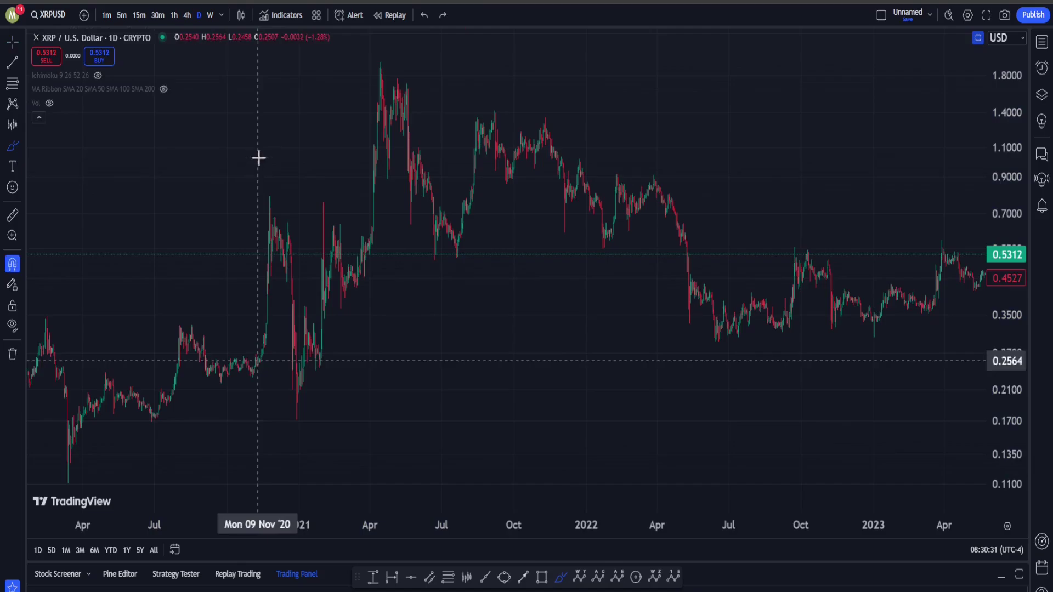
mouse_move(297, 385)
left_mouse_down()
mouse_move(270, 393)
mouse_move(314, 393)
mouse_move(278, 390)
left_mouse_up()
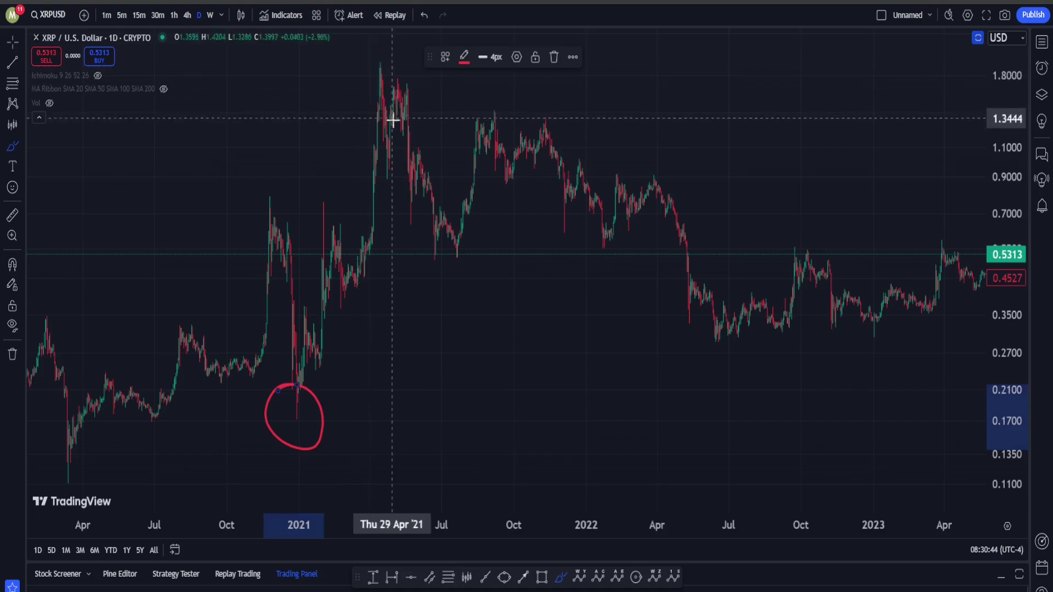
key("ctrl+z")
Pan to 2024 onward and delete the red downward trend line
right_click(795, 146)
left_click(701, 113)
left_click_drag(778, 175, 568, 175)
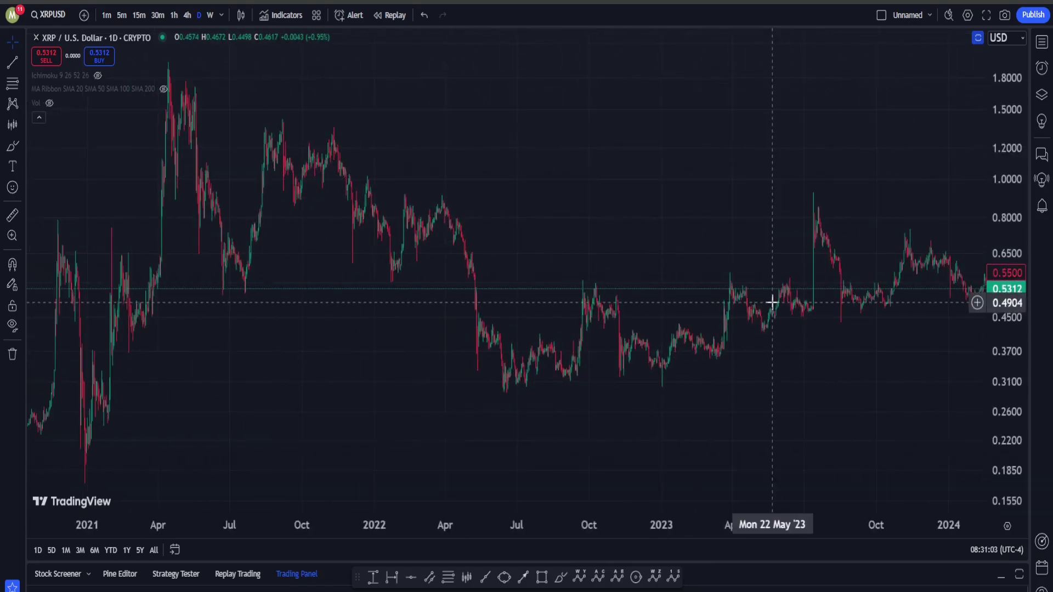
left_click_drag(861, 190, 87, 226)
left_click(341, 253)
key("Delete")
Try a red curve down from the recent peak, discard it, and bring up symbol search
scroll(603, 244, "down", 5)
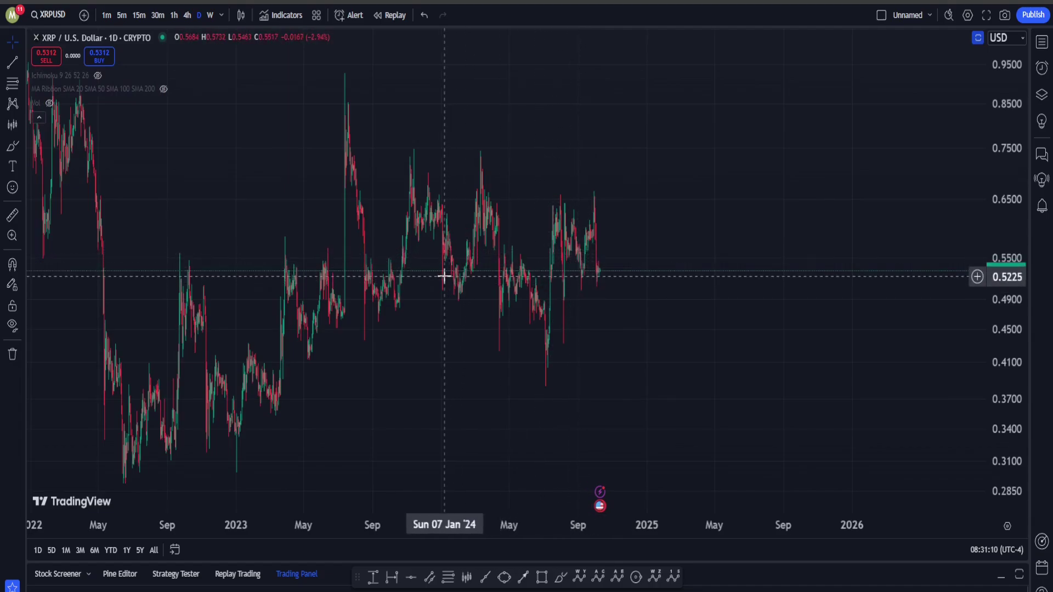
left_click(560, 577)
left_click_drag(594, 189, 629, 308)
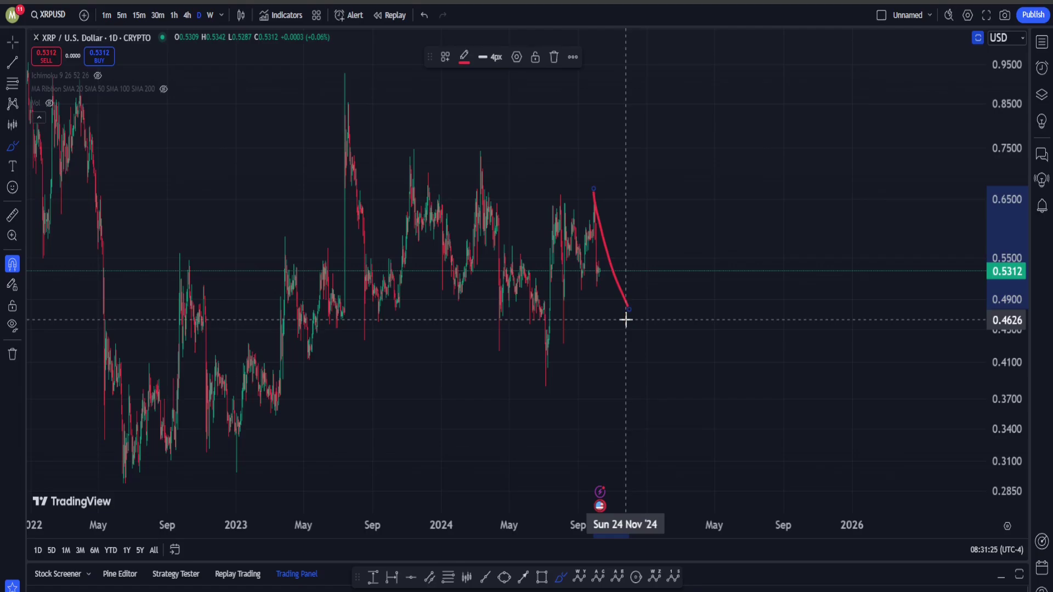
key("ctrl+z")
scroll(550, 275, "up", 5)
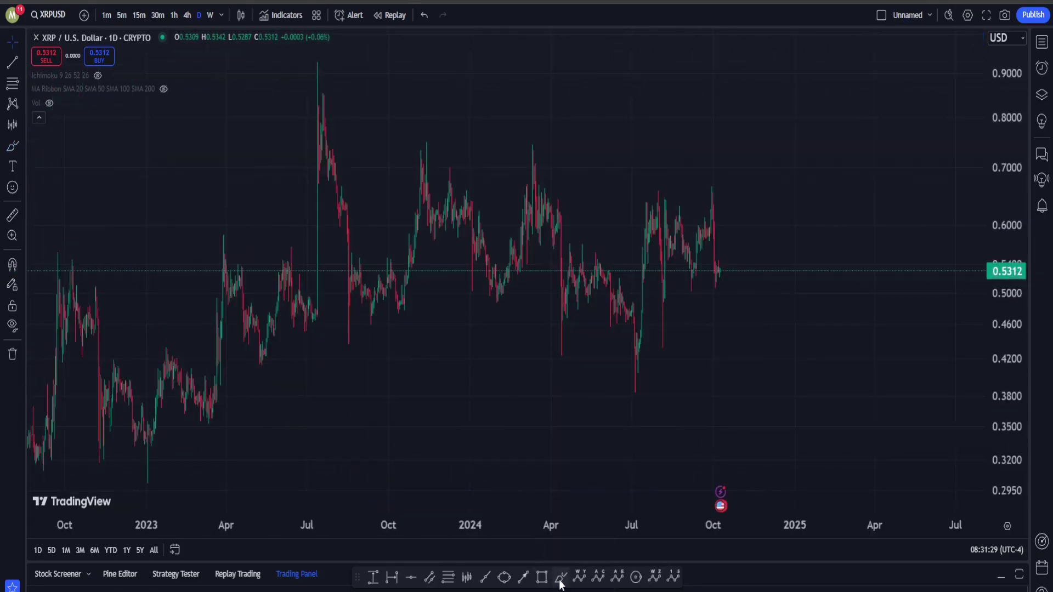
left_click(560, 577)
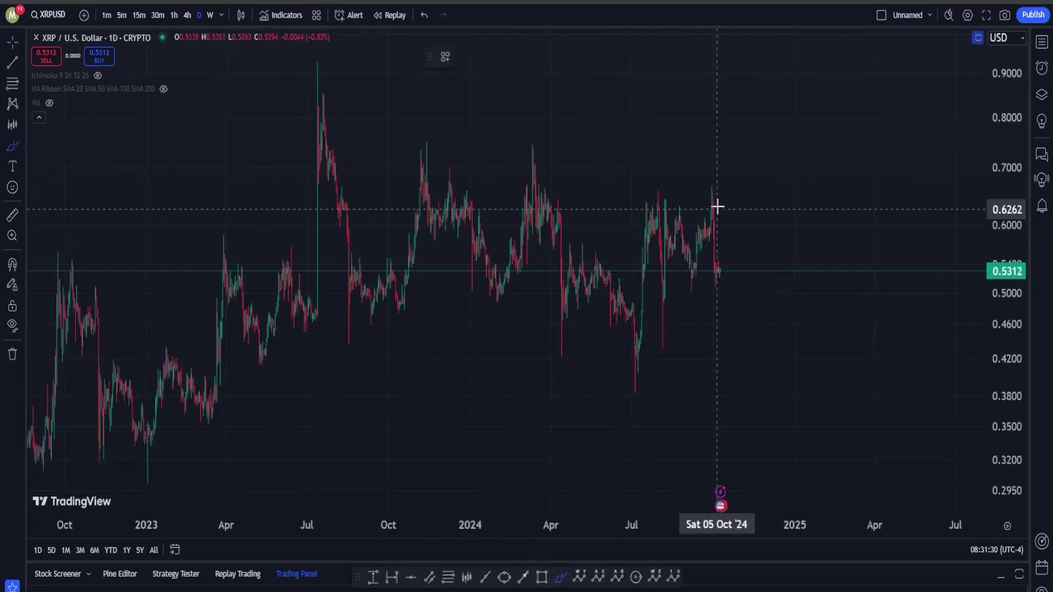
left_click(715, 200)
key("Escape")
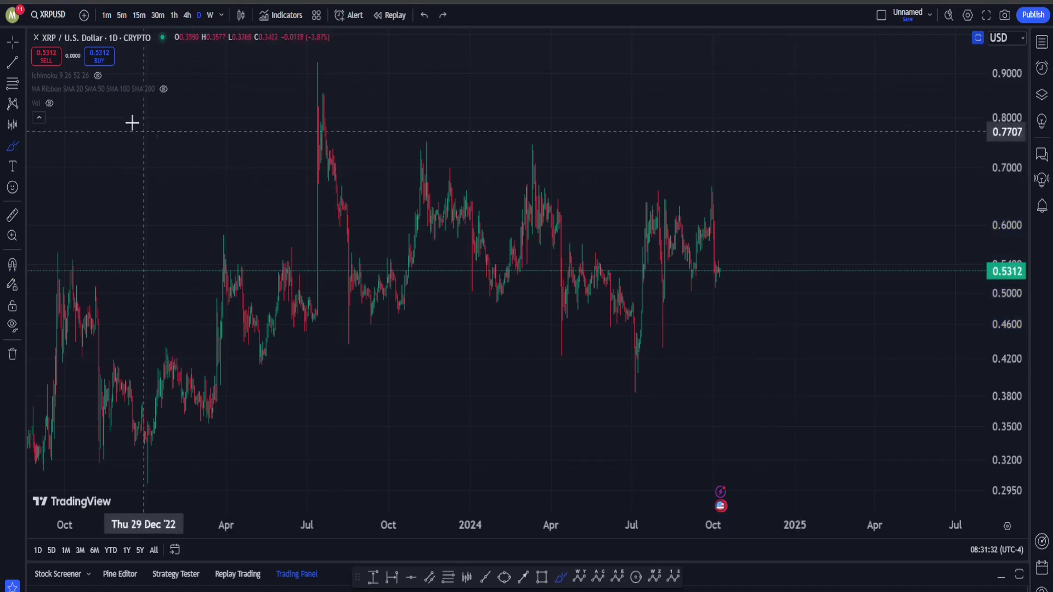
left_click(43, 16)
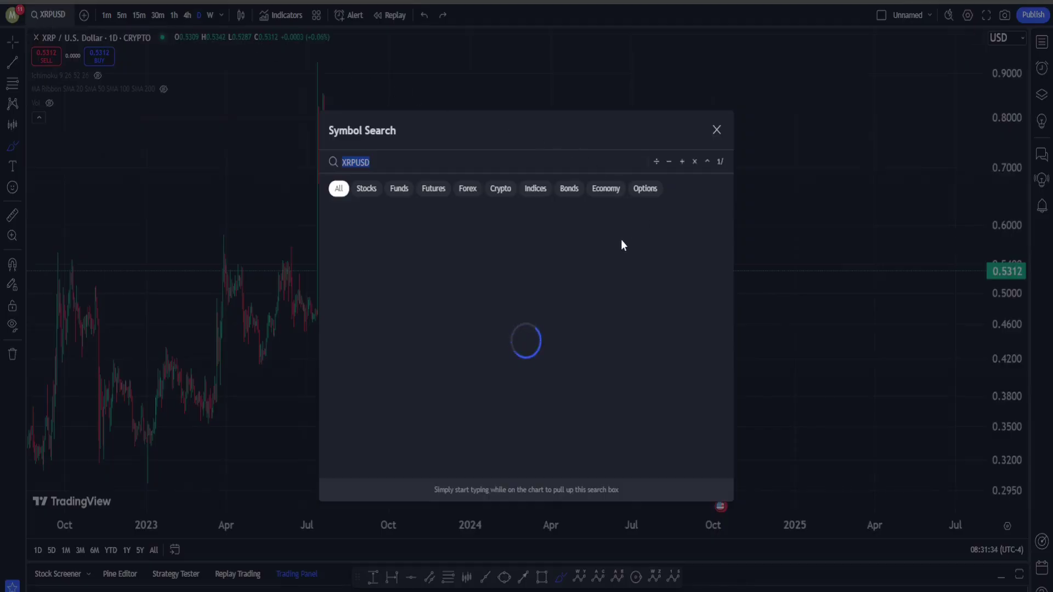
Load the Binance XRP/USD chart, undo the leftover red curve, and frame the projection area
left_click(665, 239)
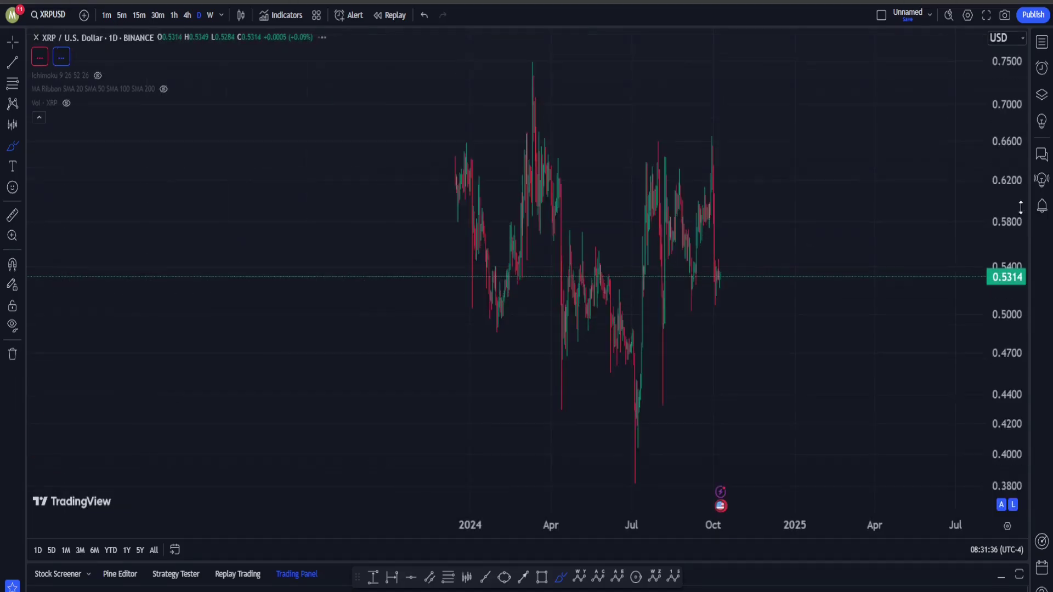
key("ctrl+z")
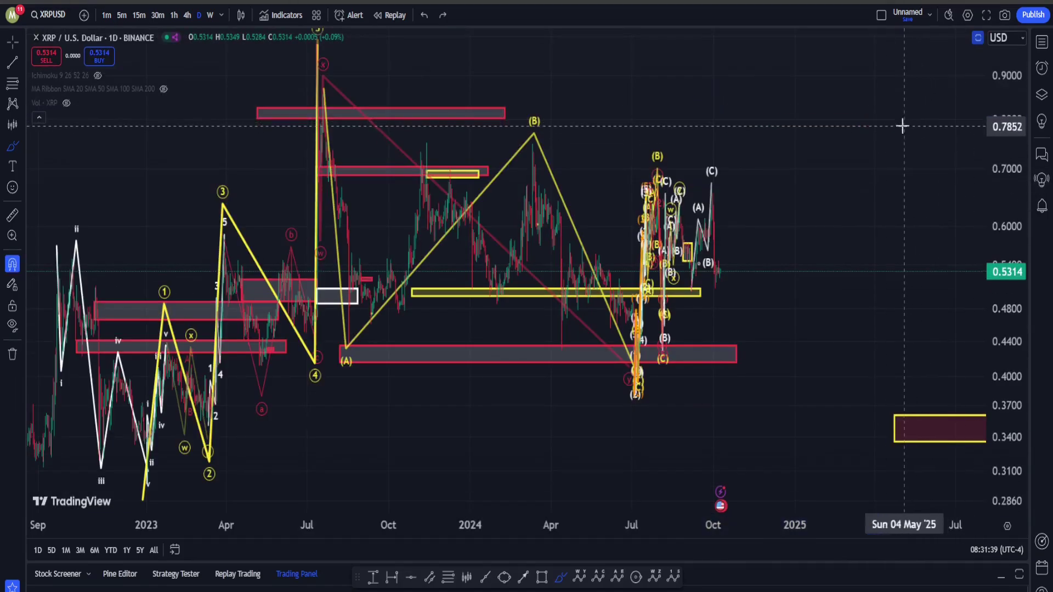
key("Escape")
left_click_drag(658, 78, 775, 96)
left_click_drag(1008, 147, 1007, 286)
scroll(823, 387, "down", 3)
right_click(757, 458)
left_click_drag(745, 381, 500, 445)
Draw a yellow Elliott wave: 2022 low, 2023 high, July 2024 low, then ~4 USD and ~2 USD
left_click(673, 576)
left_click(187, 476)
left_click(334, 105)
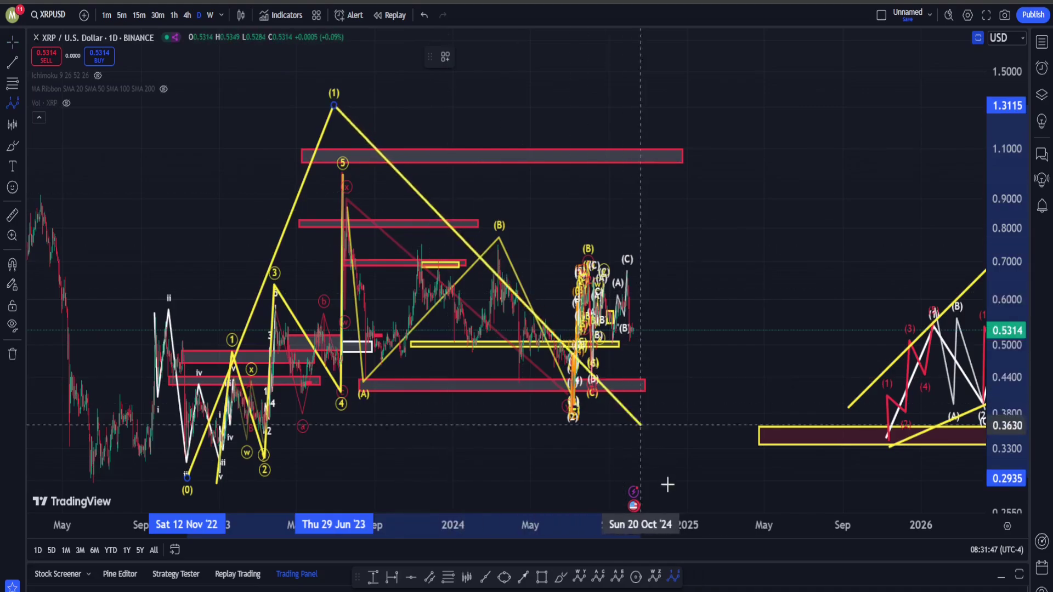
left_click(583, 459)
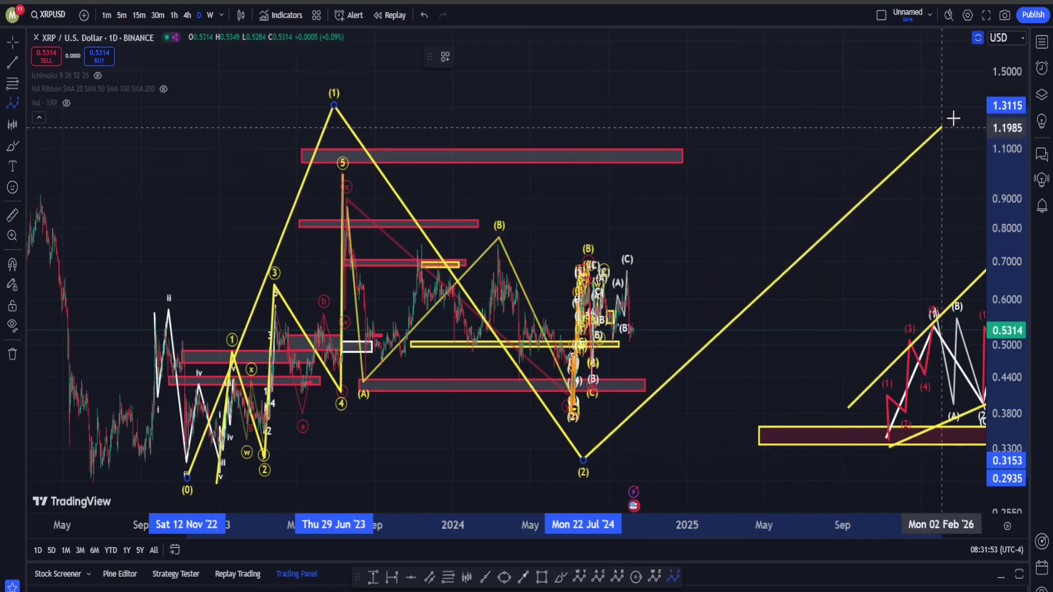
left_click(974, 110)
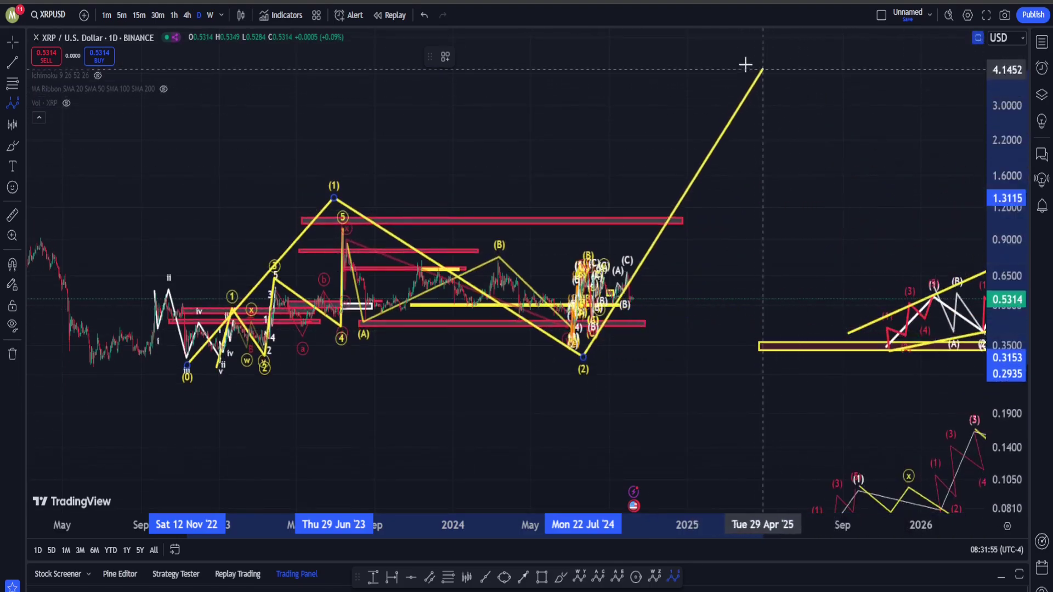
left_click(748, 64)
left_click(928, 146)
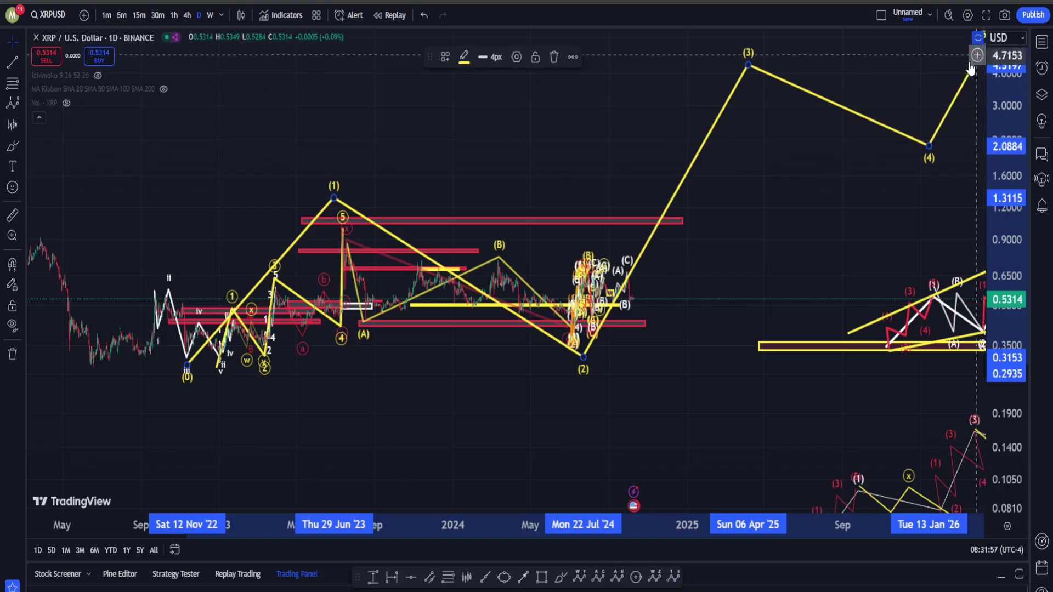
Fit the price scale to the candles and hide all drawings
double_click(1012, 115)
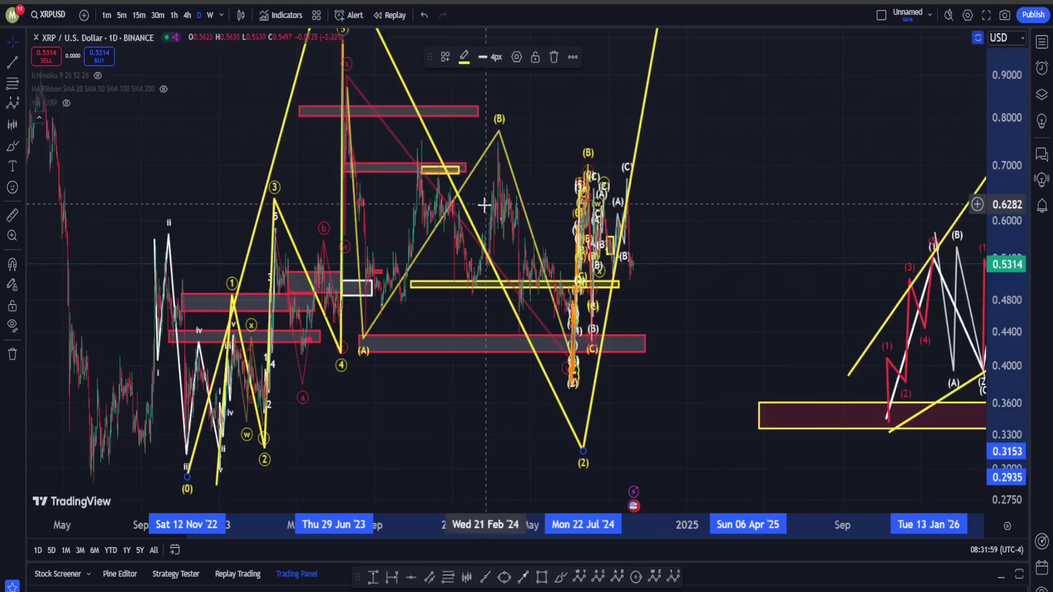
scroll(471, 218, "up", 5)
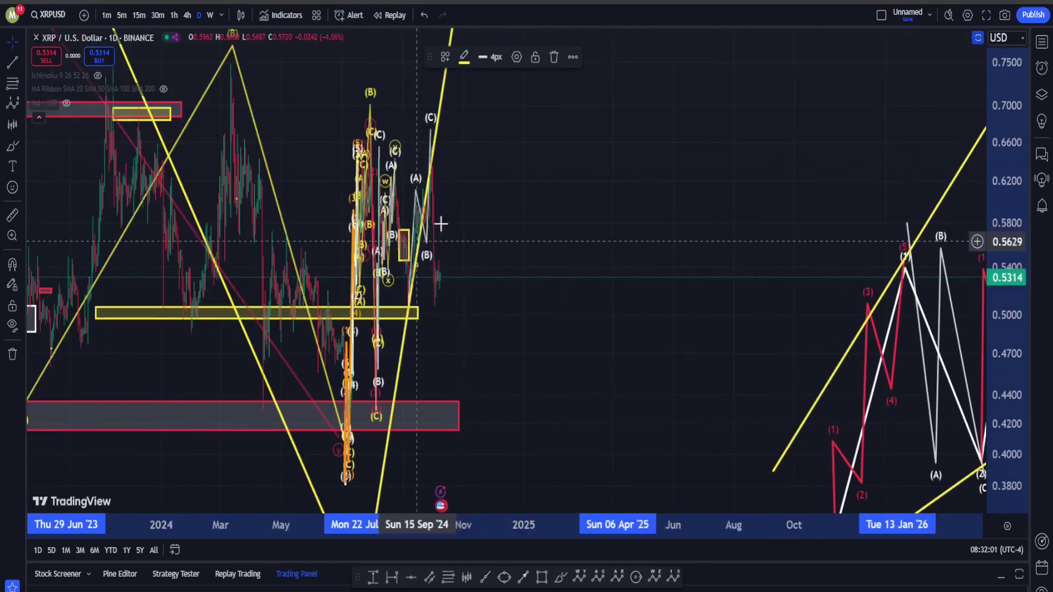
scroll(757, 209, "up", 5)
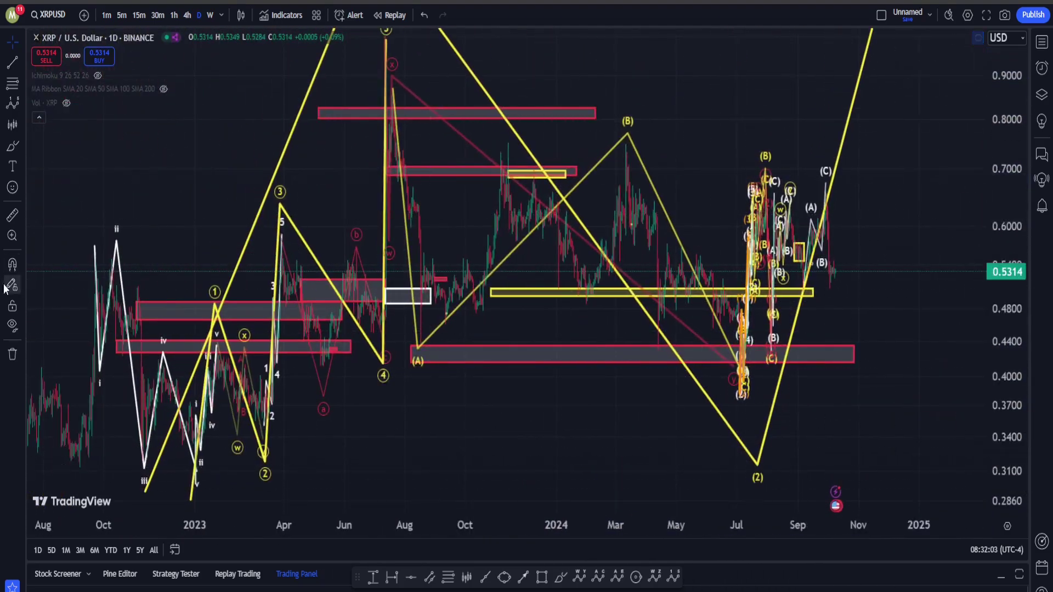
left_click(12, 326)
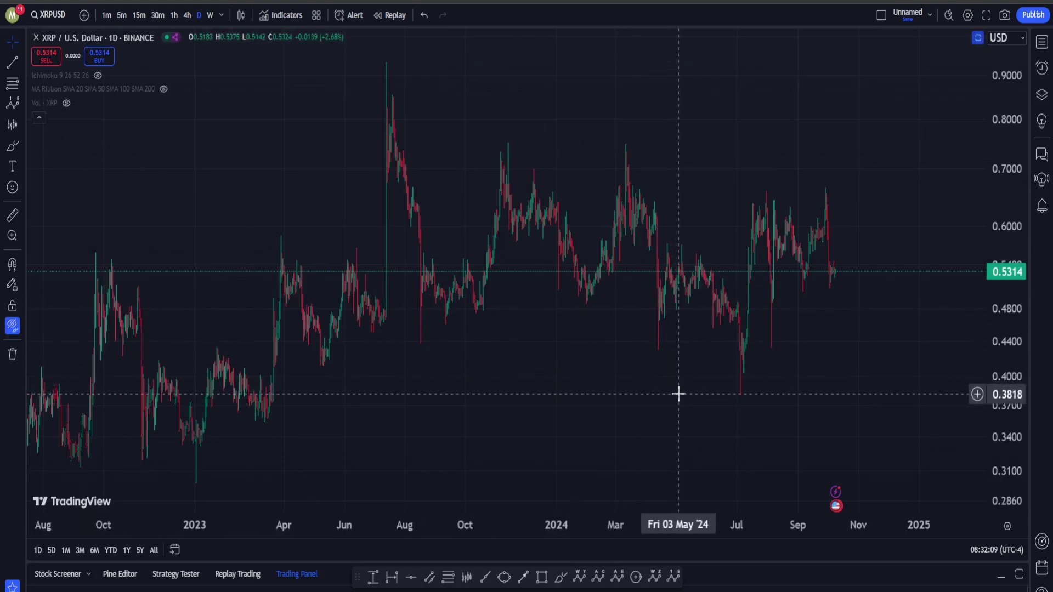
Show all drawings again, then circle the July 2024 low in red and cancel it
left_click(10, 329)
left_click_drag(935, 251, 654, 301)
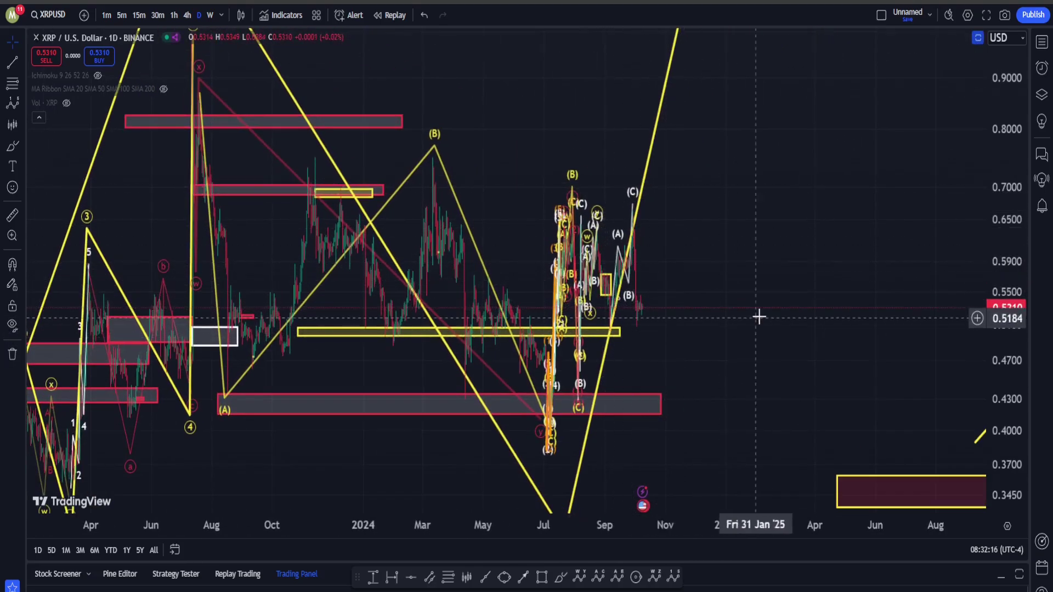
left_click_drag(759, 317, 717, 339)
left_click(566, 581)
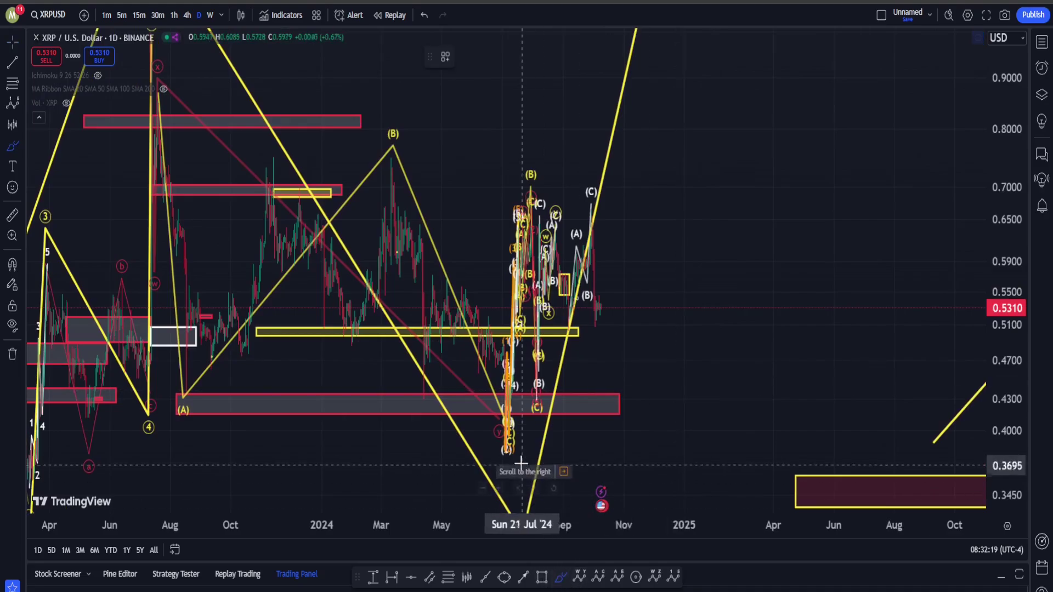
left_click_drag(520, 407, 473, 458)
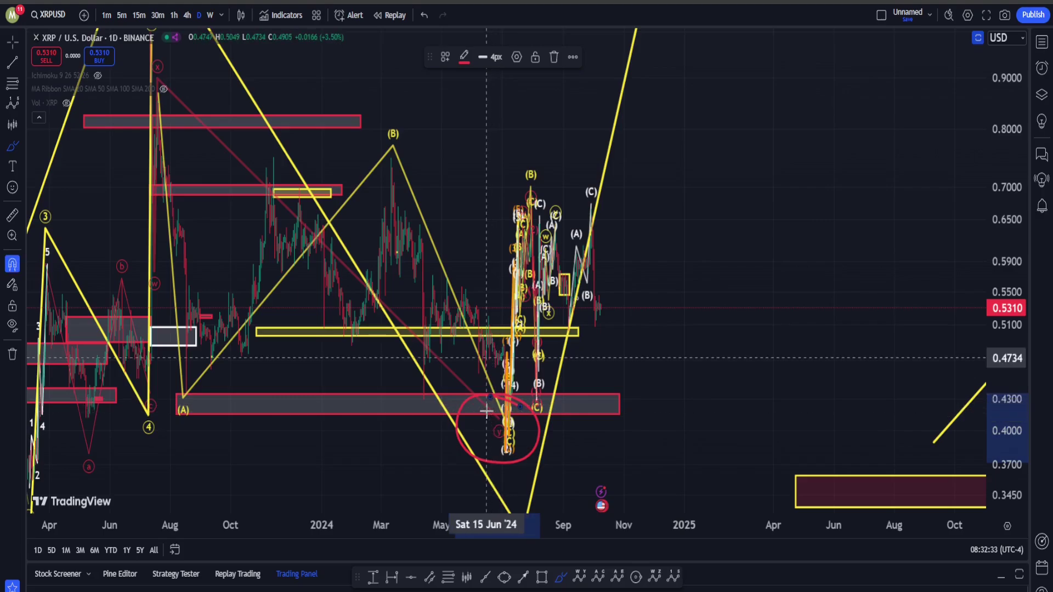
key("Escape")
scroll(486, 411, "down", 5)
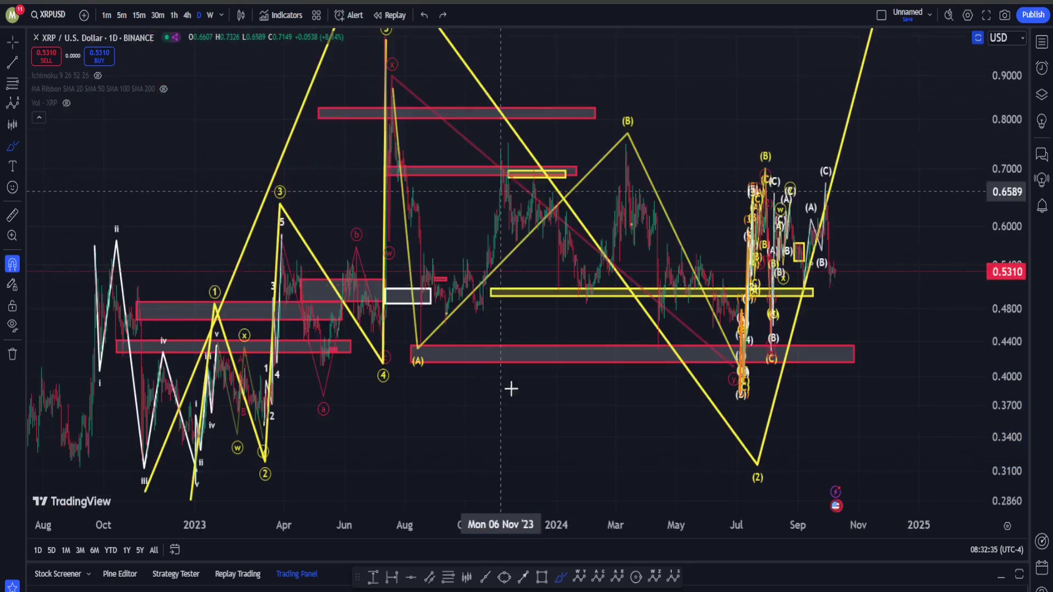
key("Escape")
Delete the thick yellow upward projection line and compress the chart vertically
scroll(511, 388, "right", 7)
left_click(445, 76)
key("Delete")
left_click_drag(1008, 189, 959, 459)
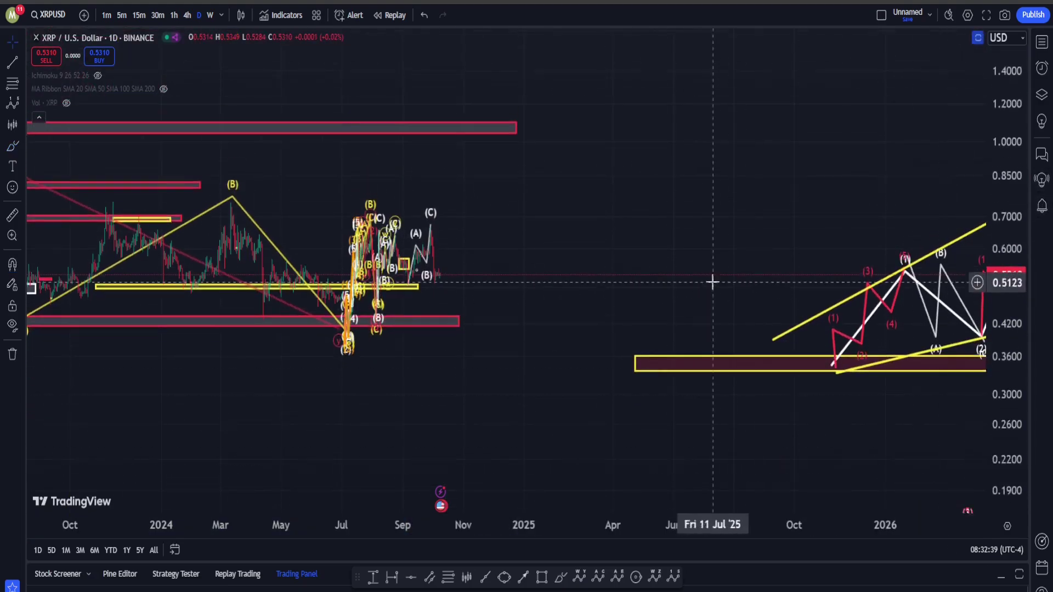
Frame the lower yellow-bordered zone, then sketch and undo a red circle and a stroke to (3)
left_click_drag(668, 318, 412, 40)
left_click_drag(455, 226, 296, 134)
left_click_drag(864, 305, 801, 380)
left_click_drag(1005, 364, 1005, 400)
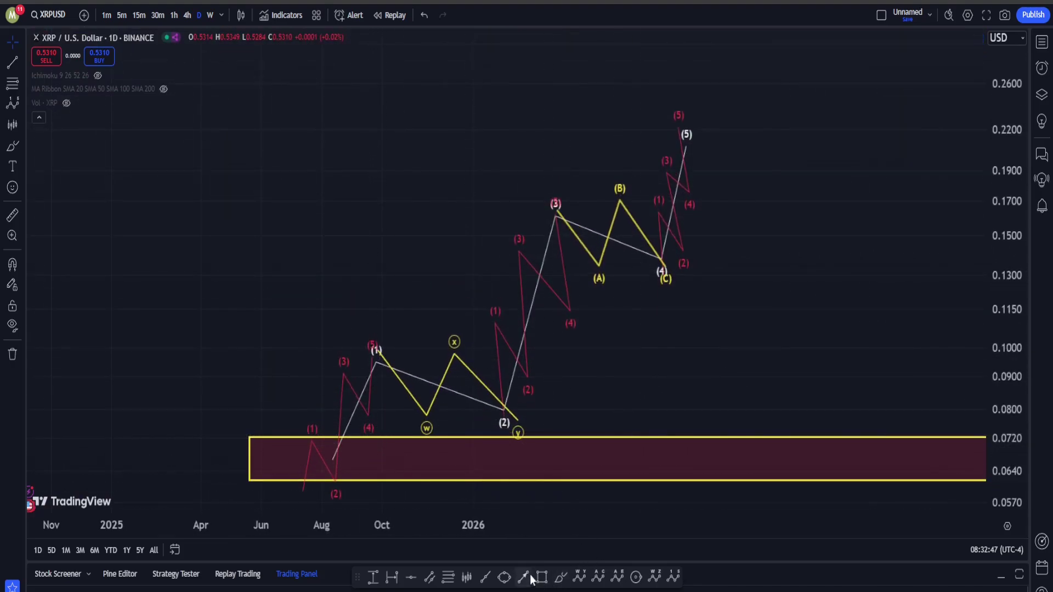
left_click(562, 577)
mouse_move(360, 435)
left_mouse_down()
mouse_move(306, 502)
mouse_move(347, 446)
left_mouse_up()
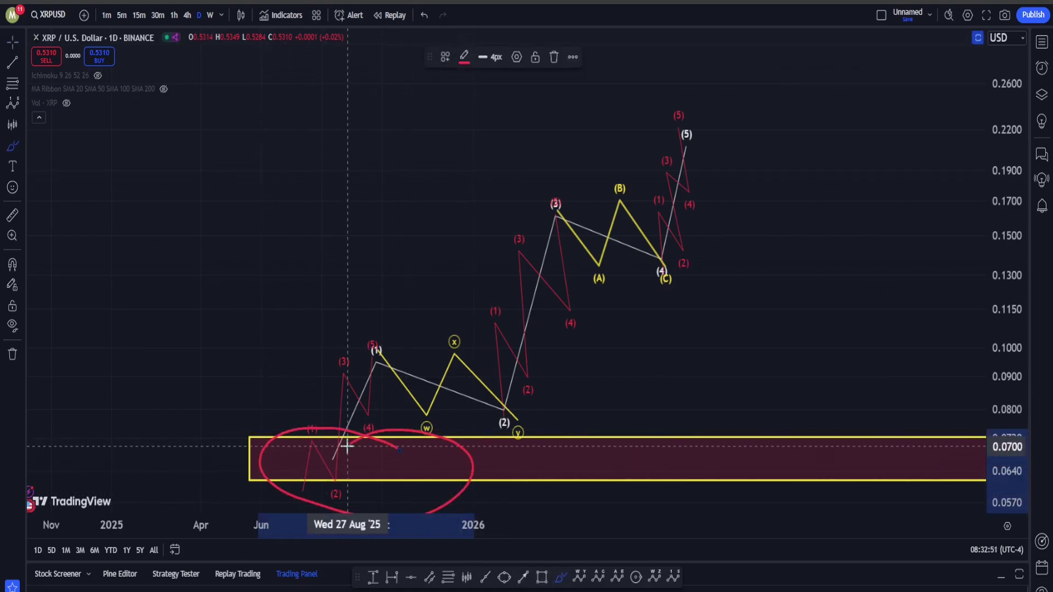
key("ctrl+z")
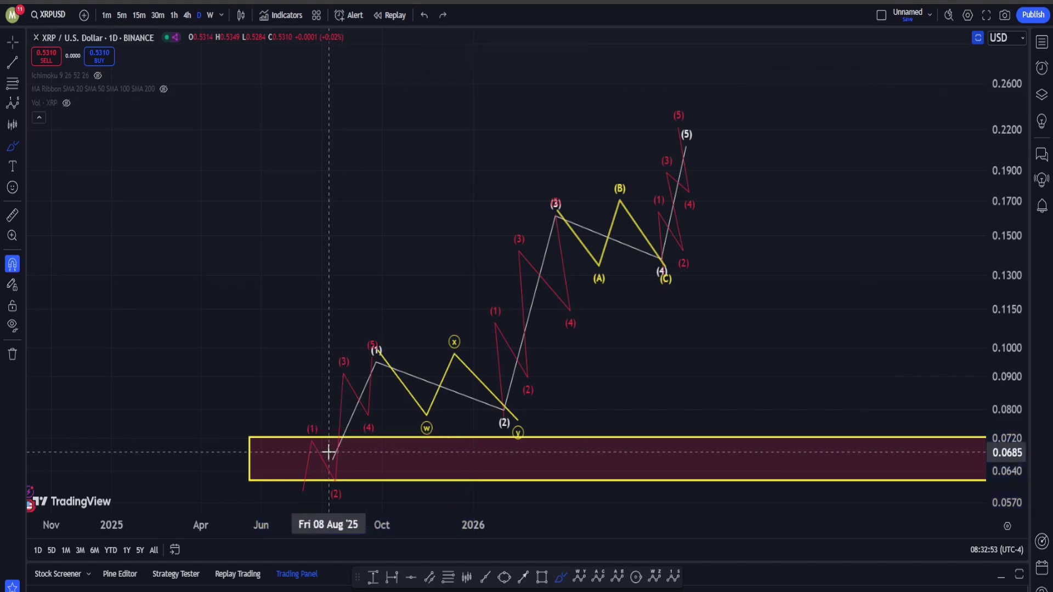
mouse_move(325, 483)
left_mouse_down()
mouse_move(373, 404)
mouse_move(418, 385)
mouse_move(501, 413)
mouse_move(576, 215)
mouse_move(656, 262)
mouse_move(707, 113)
left_mouse_up()
key("ctrl+z")
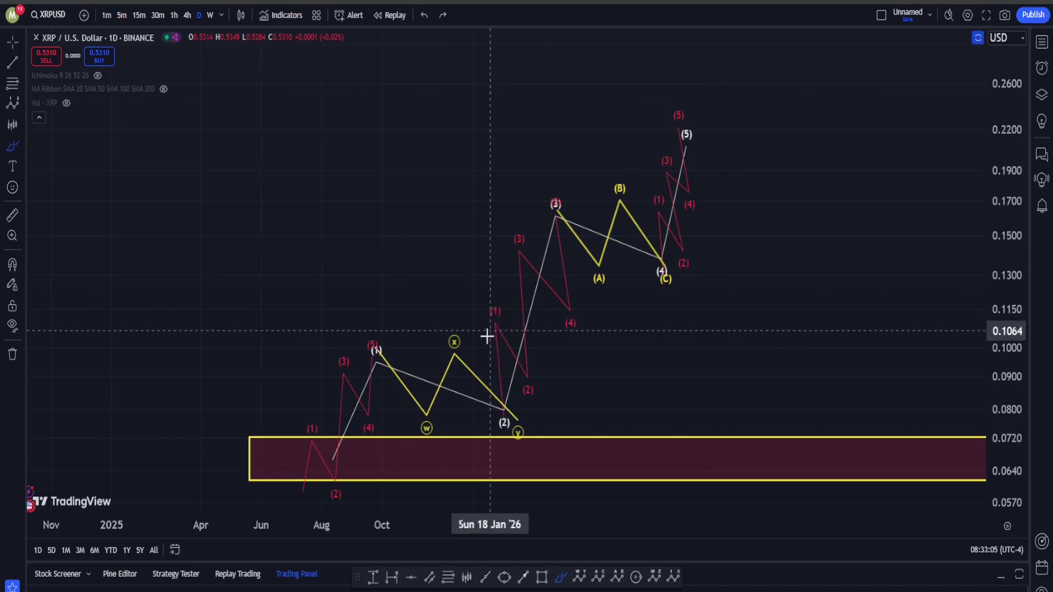
Circle the w-x-y, A-B-C and (1)-(4) waves in red, undoing the A-B-C and (1)-(4) circles
left_click_drag(537, 401, 507, 433)
mouse_move(682, 279)
left_mouse_down()
mouse_move(572, 282)
mouse_move(678, 287)
left_mouse_up()
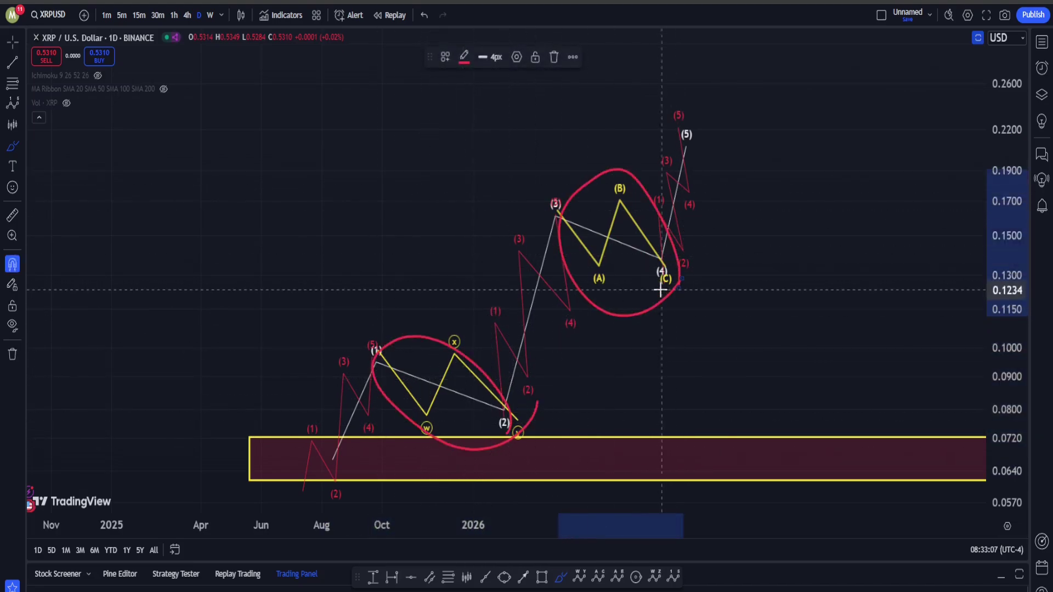
key("ctrl+z")
mouse_move(580, 207)
left_mouse_down()
mouse_move(543, 409)
mouse_move(576, 167)
mouse_move(563, 311)
left_mouse_up()
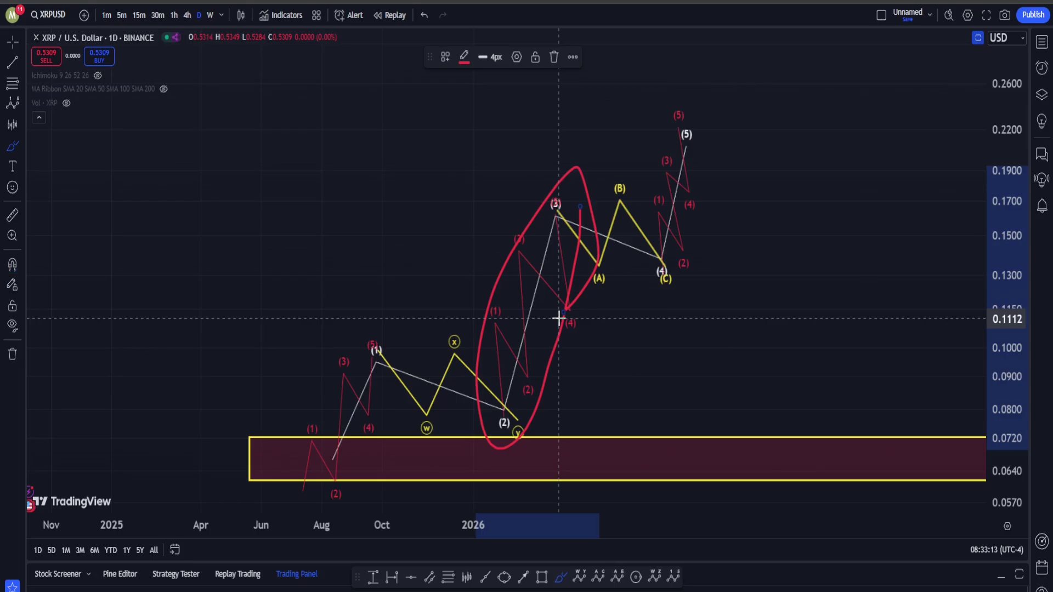
key("ctrl+z")
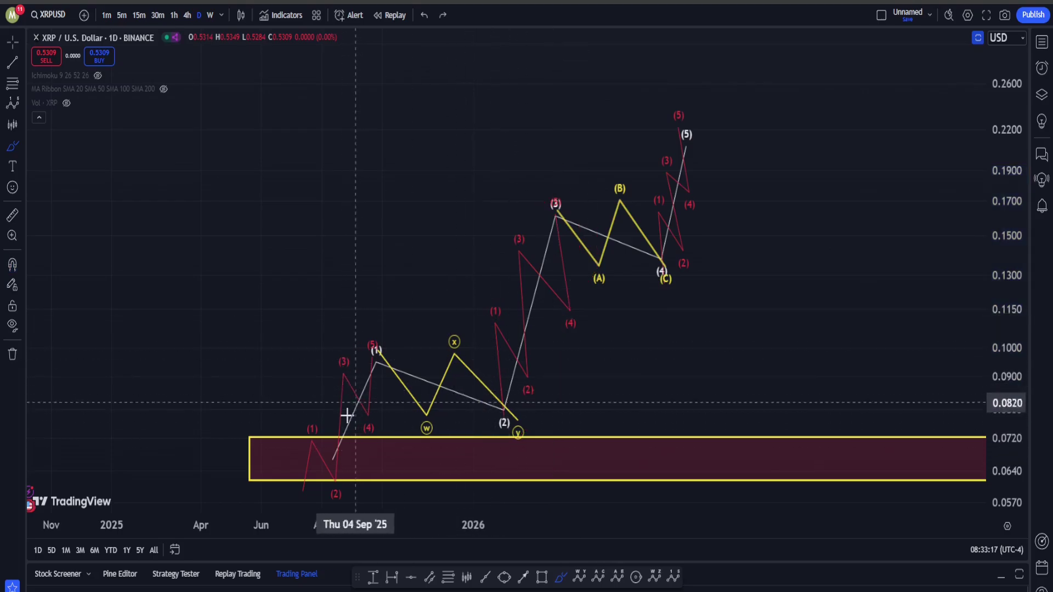
Circle the (5), (3) and (5) peaks in red, undo them, and pan back to 2024
mouse_move(369, 405)
left_mouse_down()
mouse_move(390, 352)
mouse_move(357, 336)
left_mouse_up()
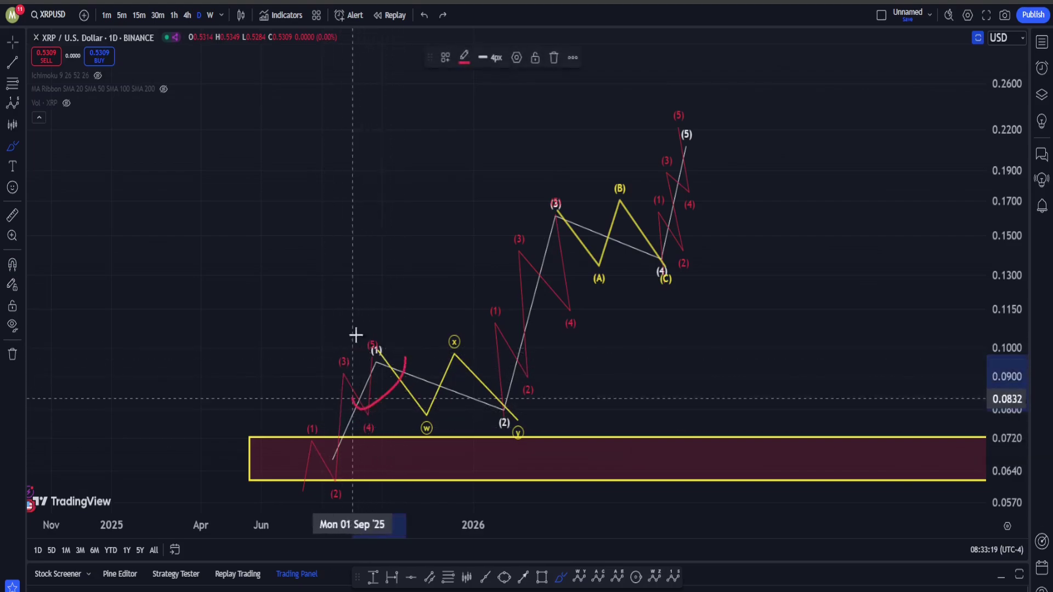
left_click_drag(538, 190, 575, 227)
mouse_move(711, 134)
left_mouse_down()
mouse_move(743, 164)
mouse_move(723, 187)
left_mouse_up()
key("ctrl+z")
key("ctrl+z")
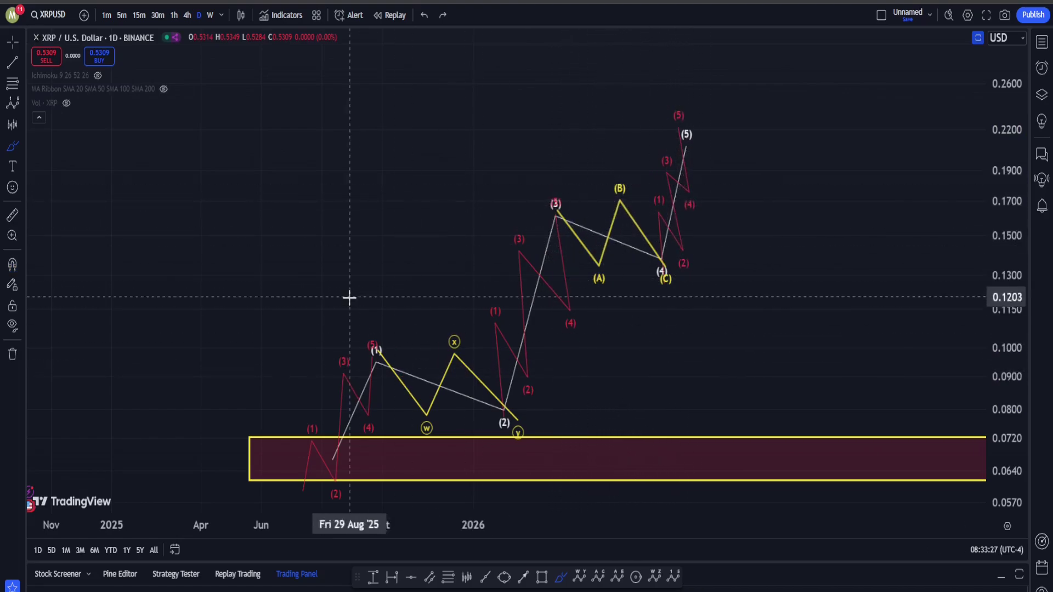
left_click_drag(392, 223, 933, 286)
Switch to the 4-hour timeframe and auto-fit the price scale on the June–August bars
double_click(988, 176)
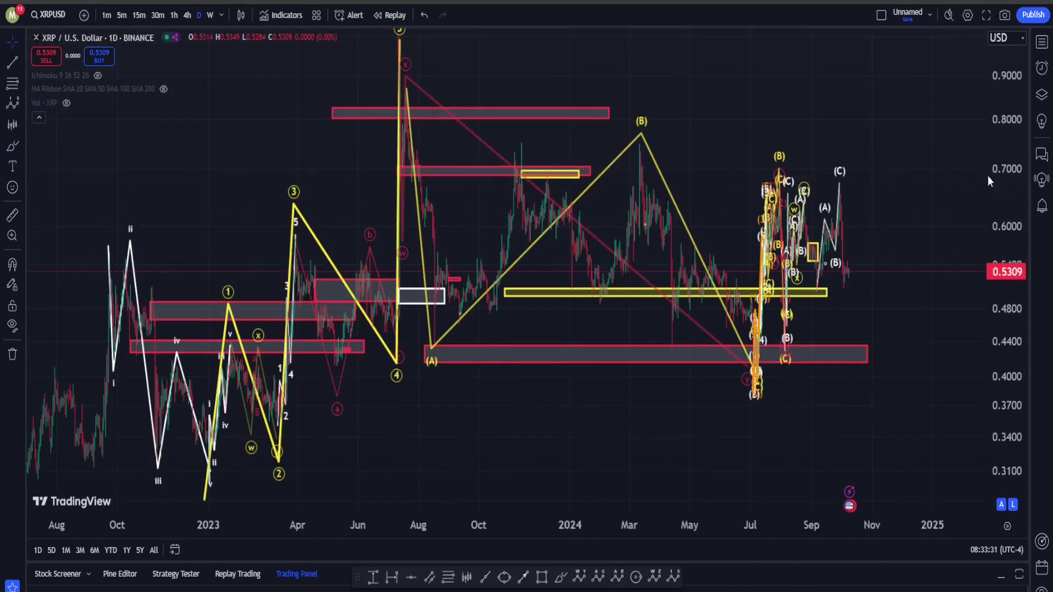
left_click(187, 18)
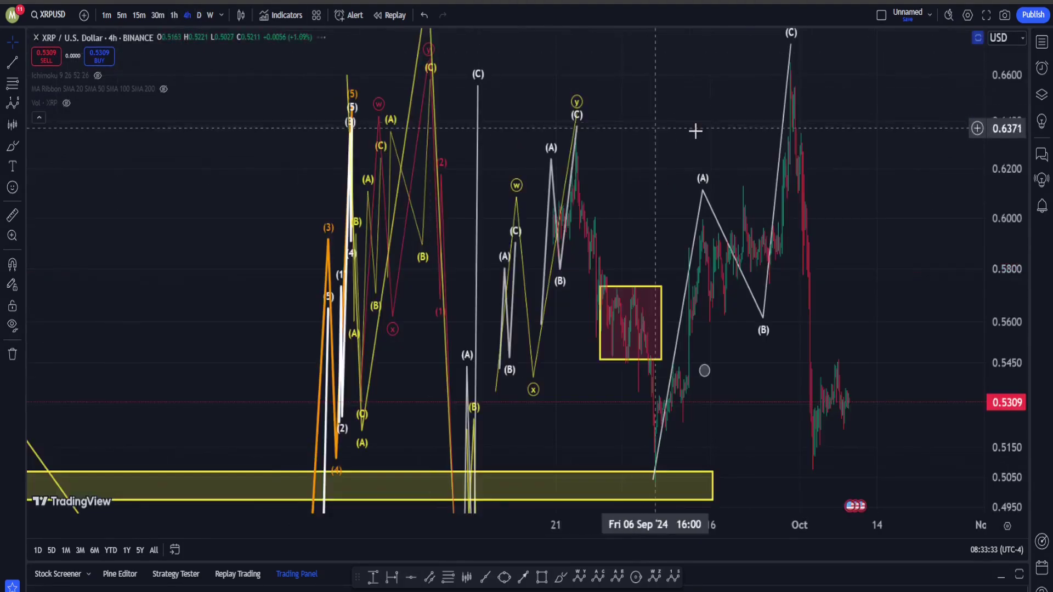
right_click(696, 130)
left_click_drag(618, 76, 844, 93)
left_click_drag(999, 124, 952, 419)
scroll(615, 301, "up", 6)
left_click_drag(488, 105, 875, 183)
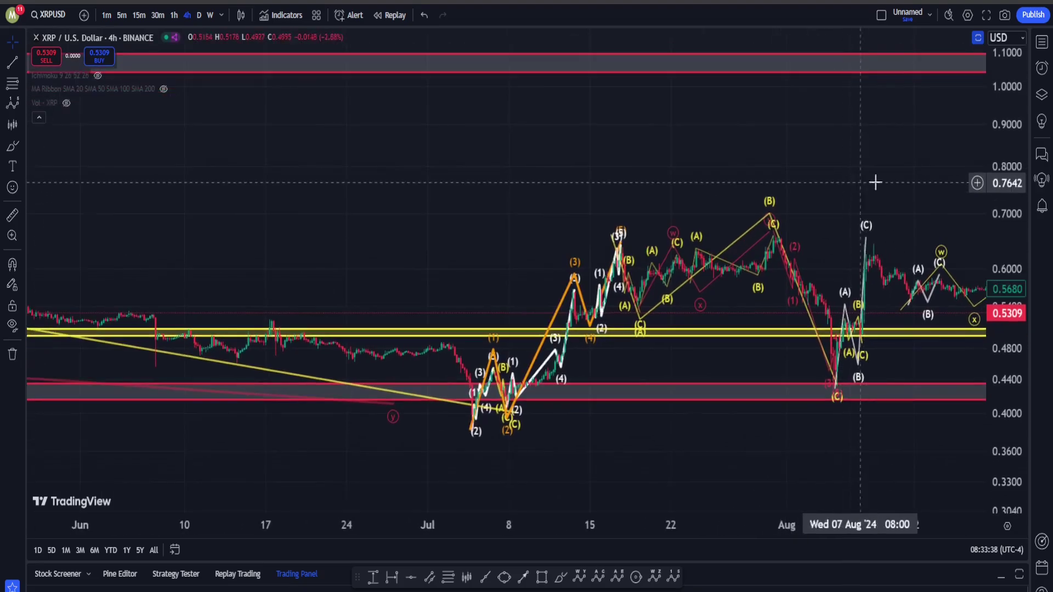
double_click(1001, 154)
Pan and compress the price scale to frame November 2023 to October 2024 with the zones
left_click_drag(489, 205, 531, 277)
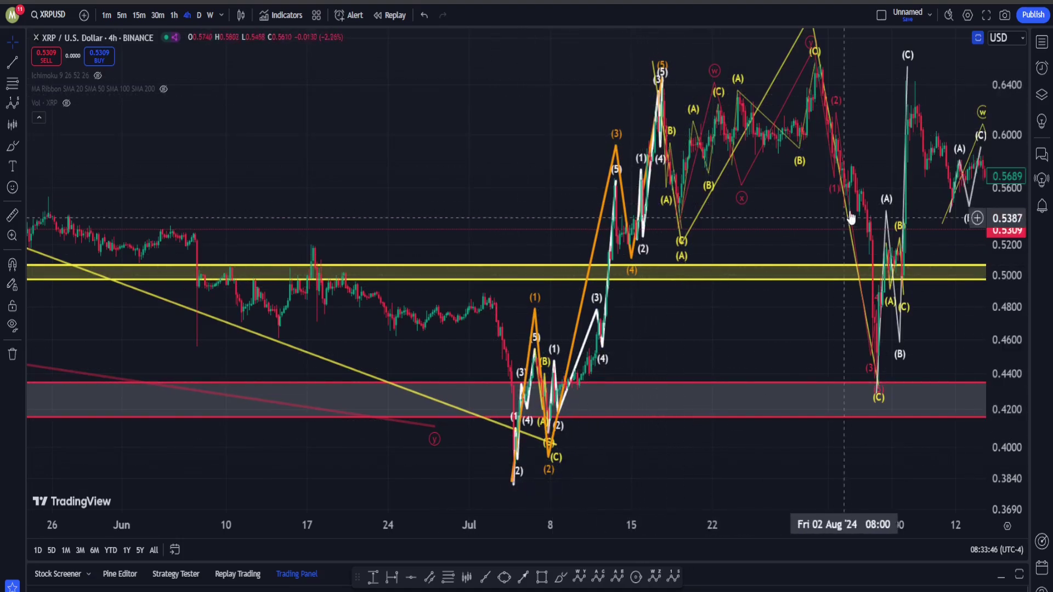
left_click_drag(838, 357, 522, 311)
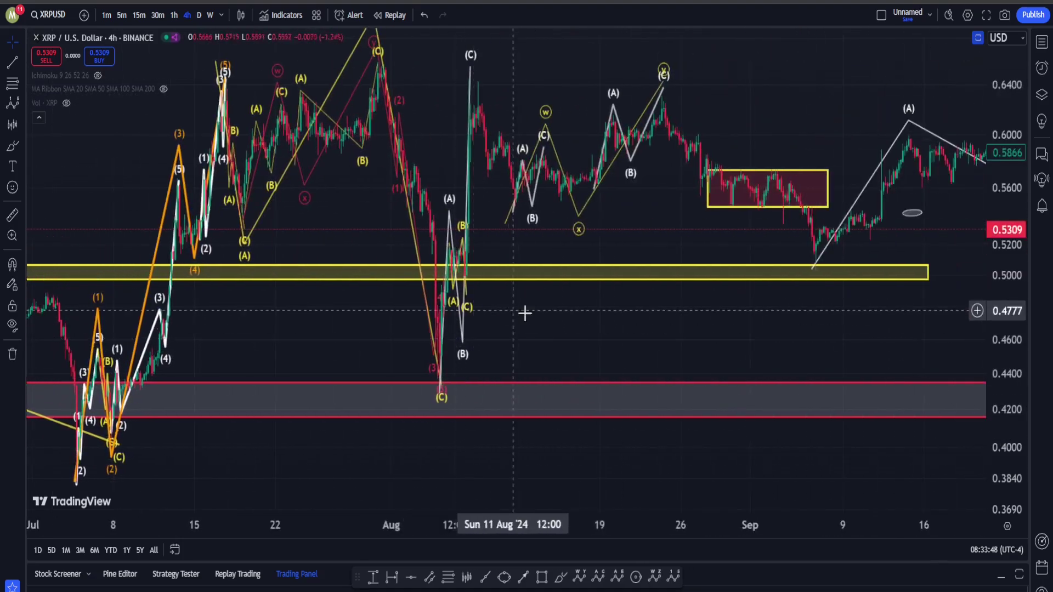
scroll(541, 310, "down", 8)
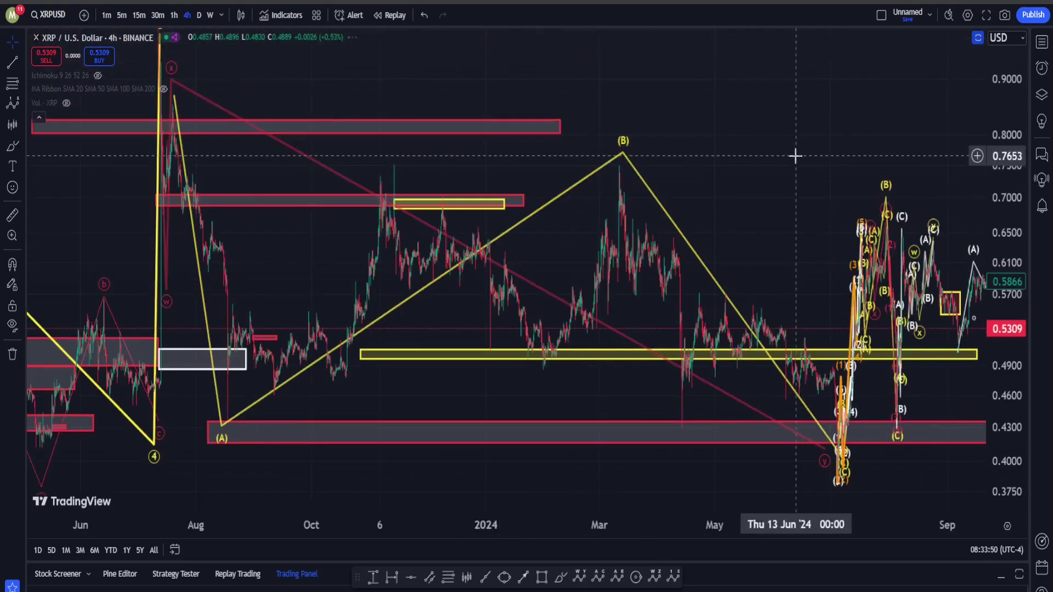
scroll(811, 144, "down", 3)
left_click_drag(832, 127, 402, 217)
scroll(401, 217, "right", 1)
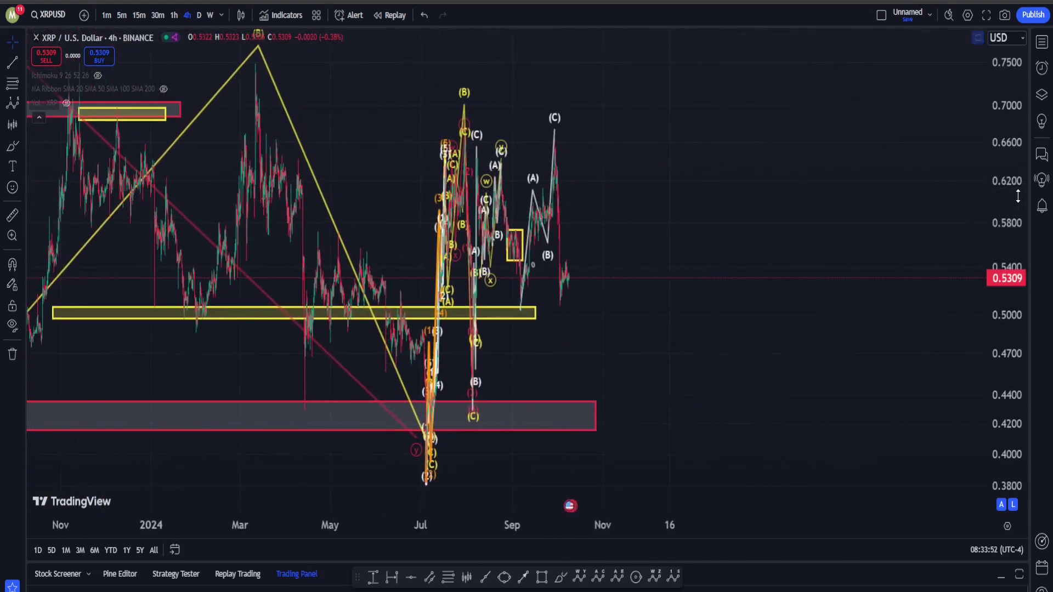
left_click_drag(1009, 188, 990, 358)
left_click_drag(649, 157, 674, 225)
left_click(432, 467)
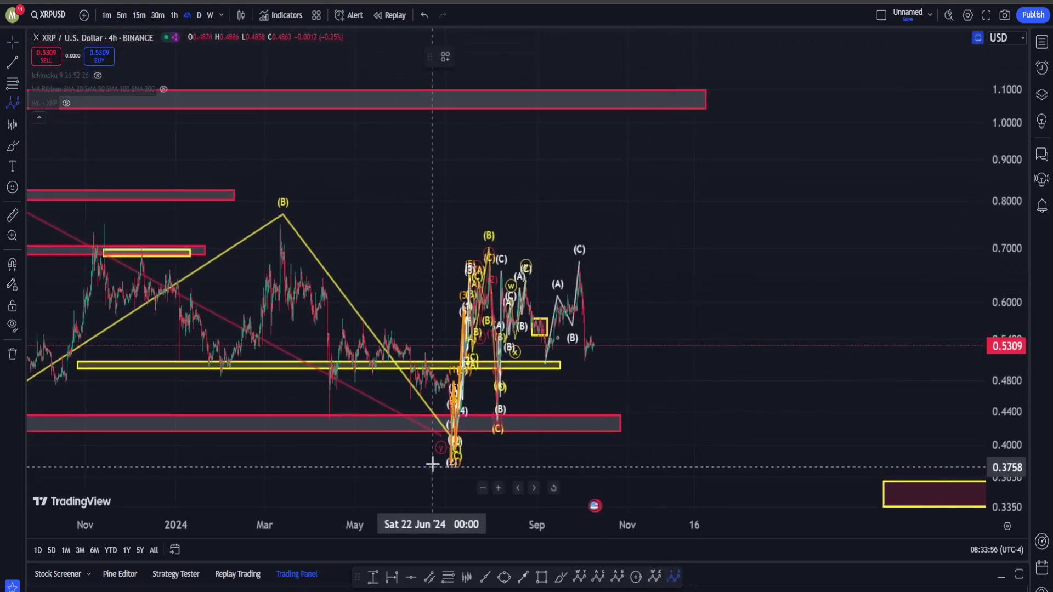
left_click(493, 191)
left_click(615, 366)
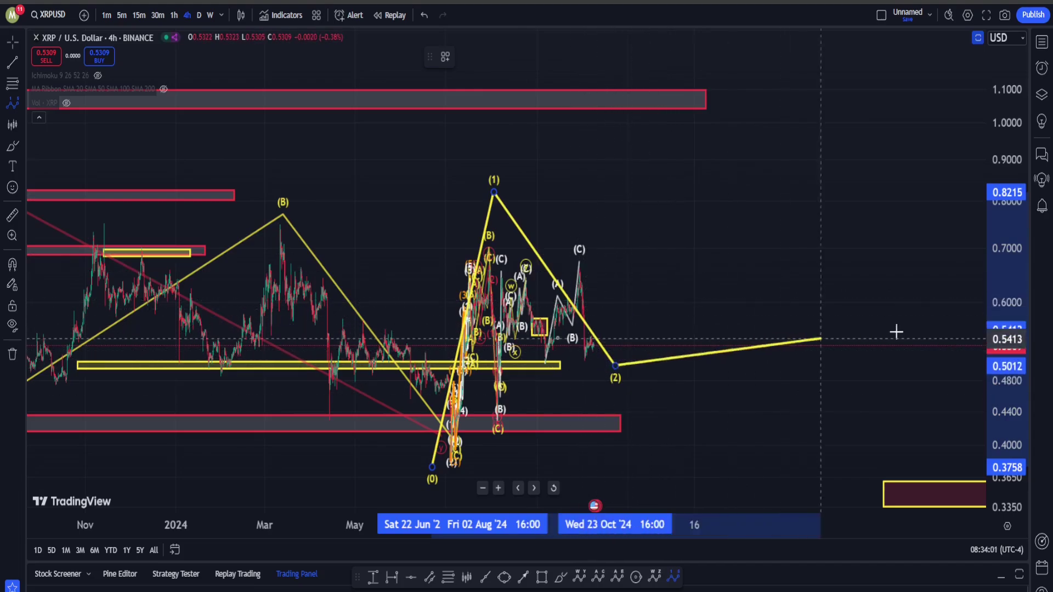
left_click_drag(1020, 136, 1020, 167)
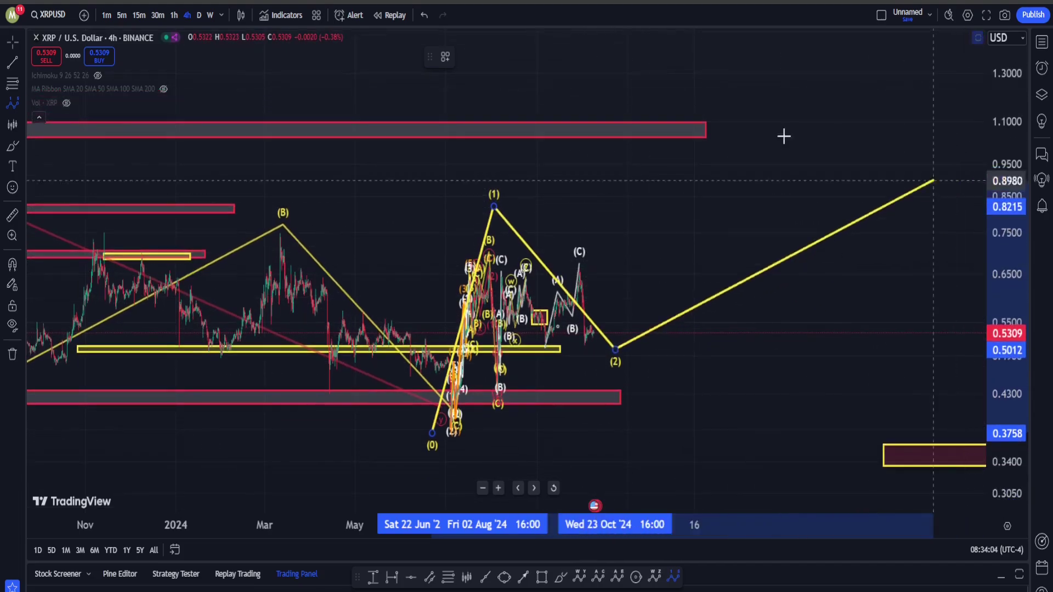
left_click(718, 77)
left_click(878, 133)
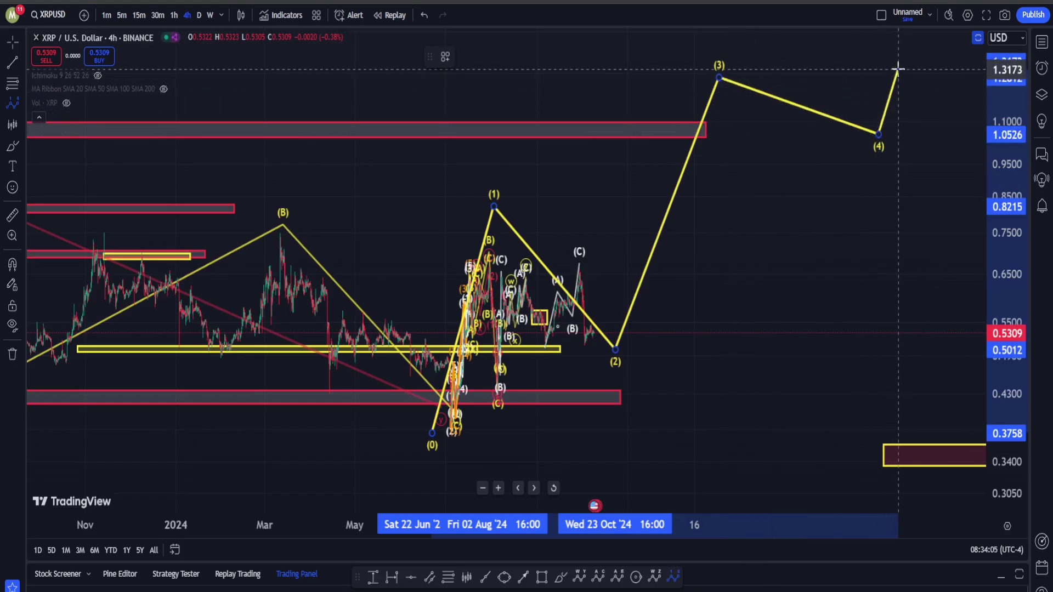
left_click(898, 69)
left_click_drag(726, 293, 778, 297)
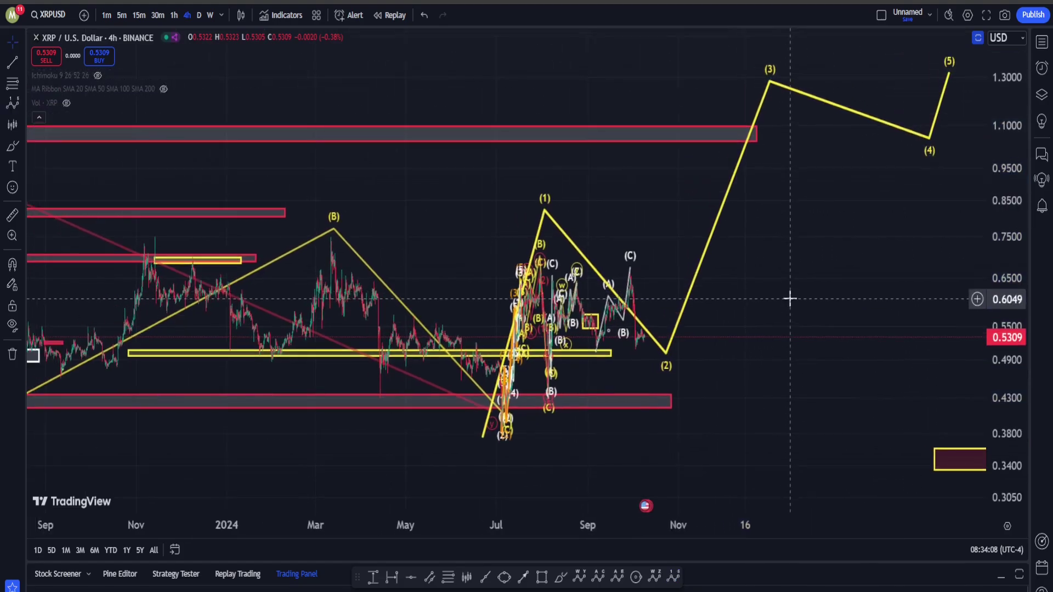
left_click_drag(769, 299, 762, 270)
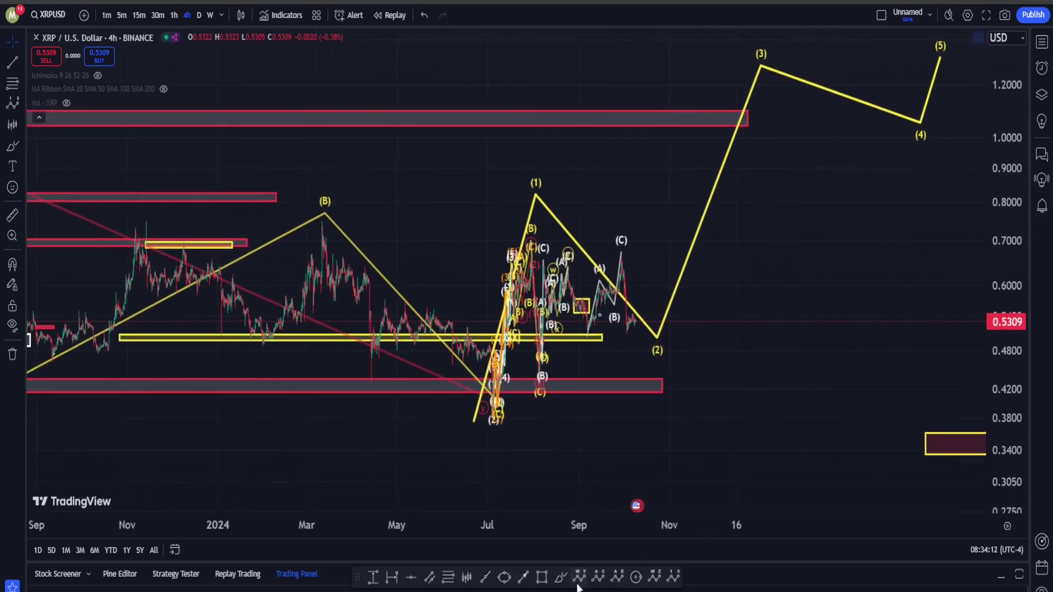
mouse_move(532, 417)
left_mouse_down()
mouse_move(444, 400)
mouse_move(529, 446)
mouse_move(493, 445)
left_mouse_up()
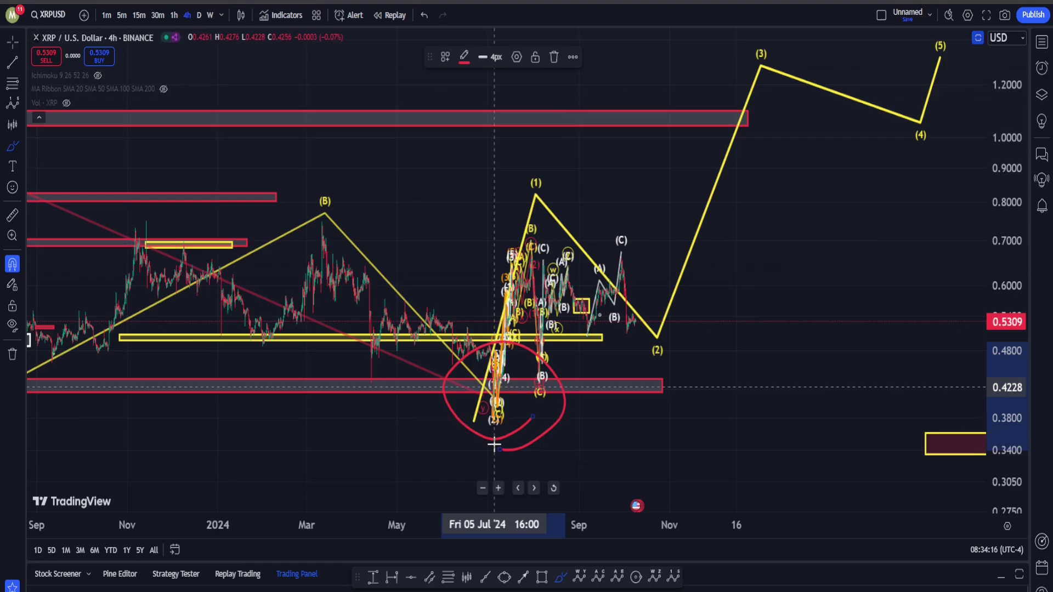
key("ctrl+z")
key("ctrl+z")
key("ctrl+z")
key("ctrl+z")
key("Delete")
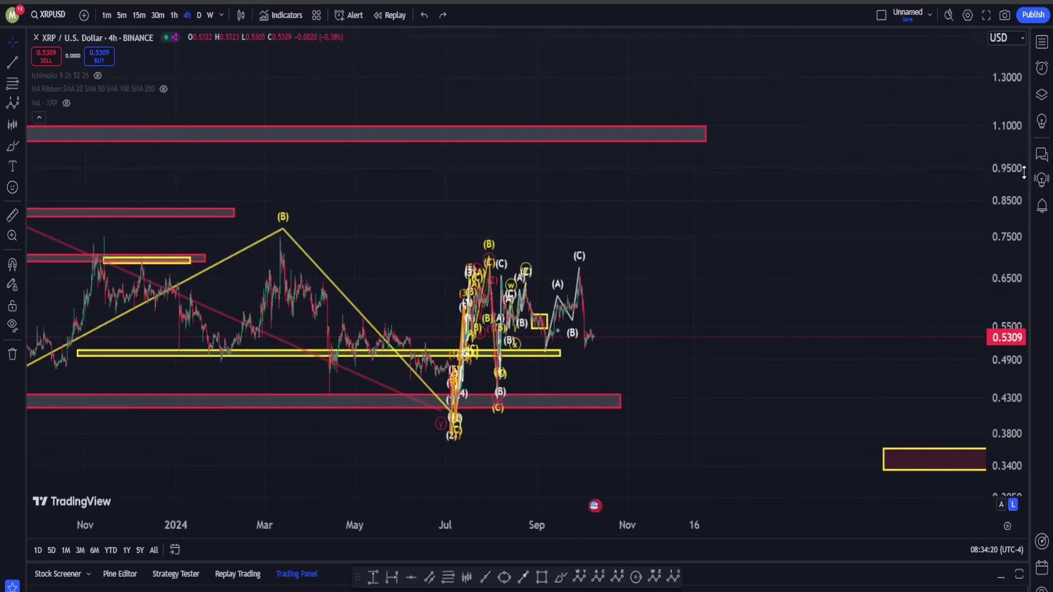
left_click_drag(1023, 173, 999, 183)
Switch to the 1-hour timeframe, reset the view, and delete the white (A)(B)(C) wave drawing
left_click(175, 16)
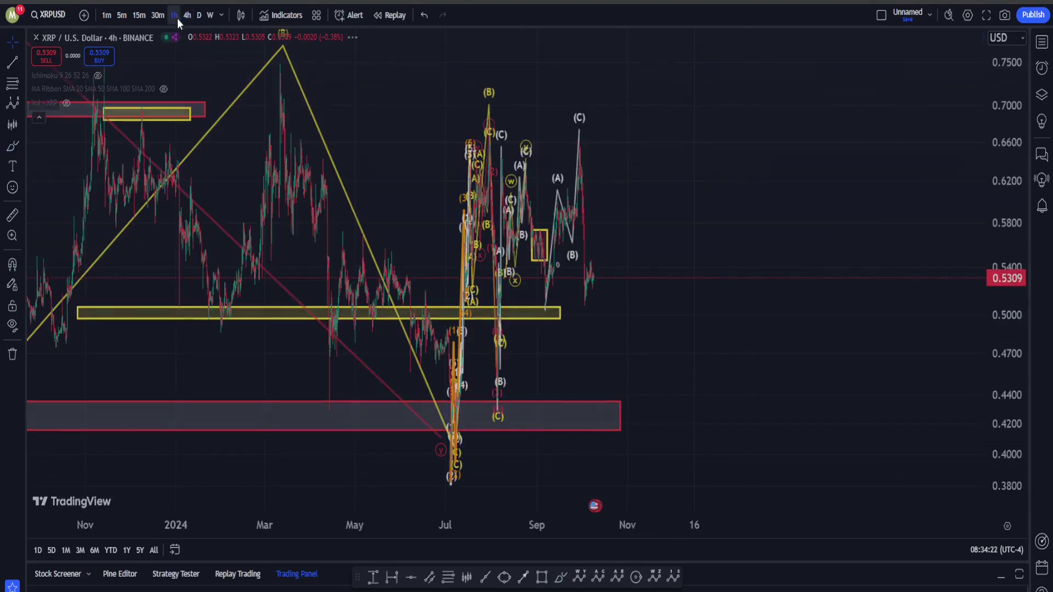
right_click(522, 317)
left_click(523, 322)
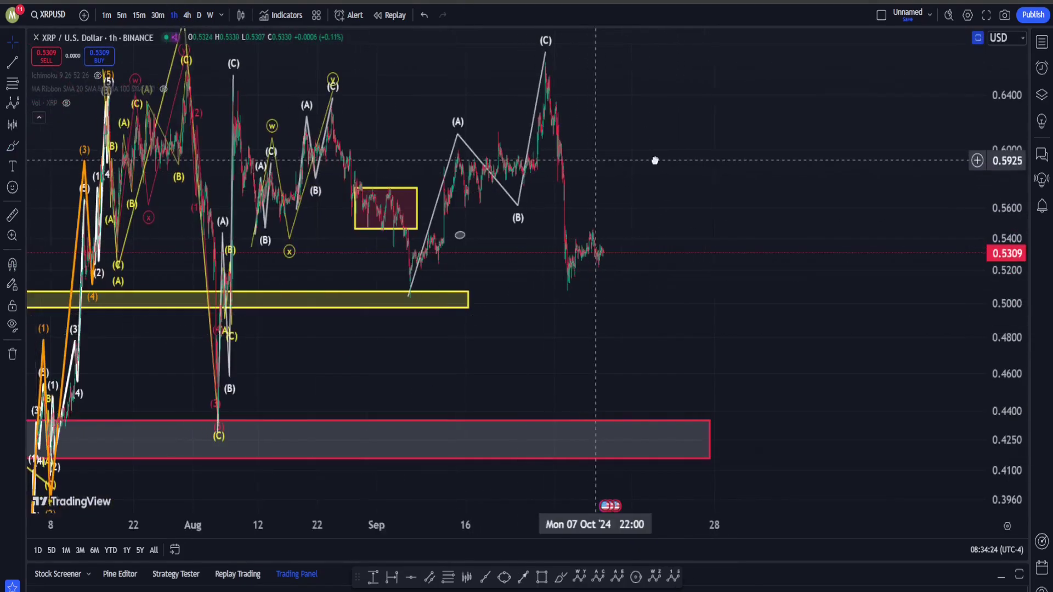
left_click_drag(752, 314, 881, 298)
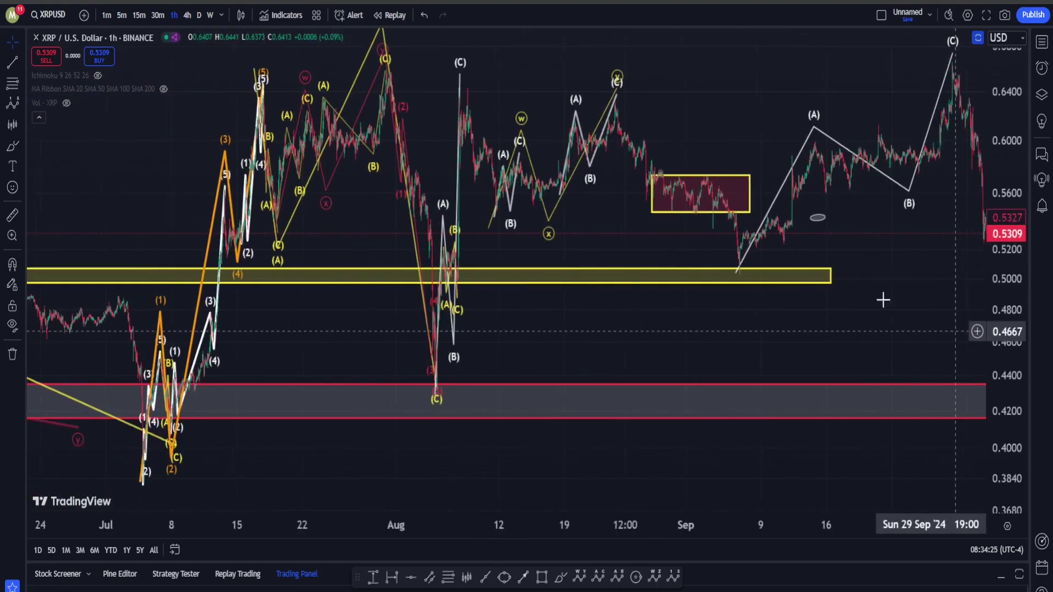
left_click(465, 75)
key("Delete")
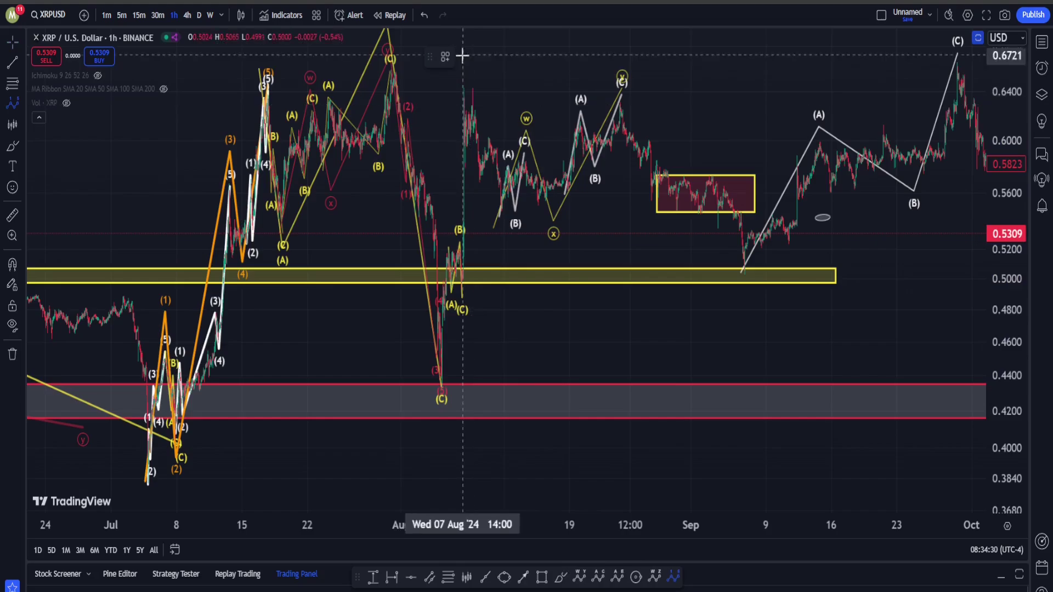
scroll(464, 352, "up", 1)
Draw a yellow (1)-(5) wave count on the August rally and compress the price scale
left_click(389, 218)
left_click(409, 331)
left_click(404, 70)
left_click(420, 149)
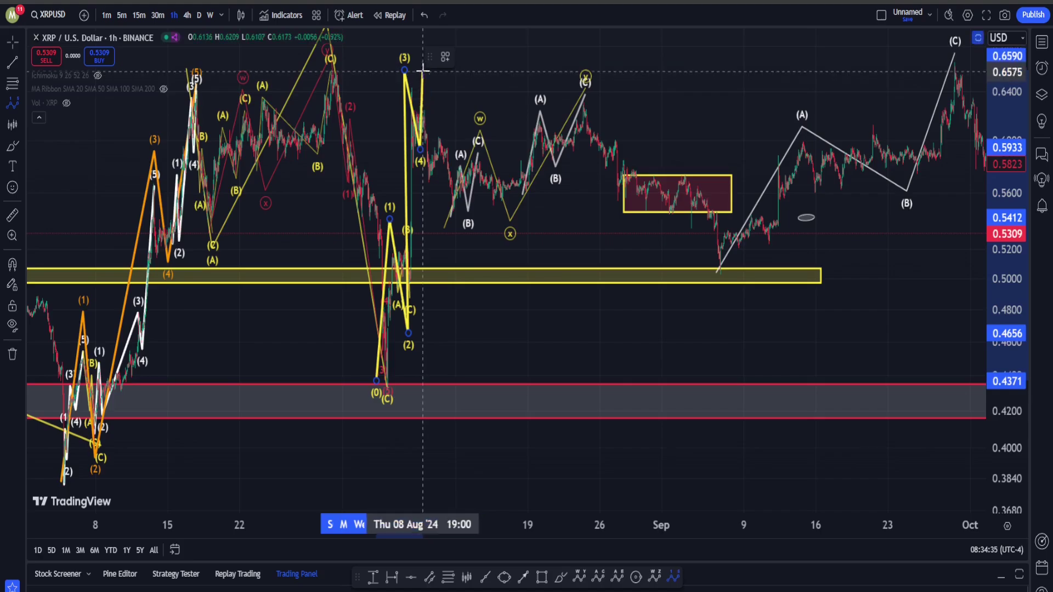
left_click(422, 70)
scroll(828, 237, "right", 5)
left_click_drag(991, 148, 992, 320)
left_click_drag(862, 362, 813, 349)
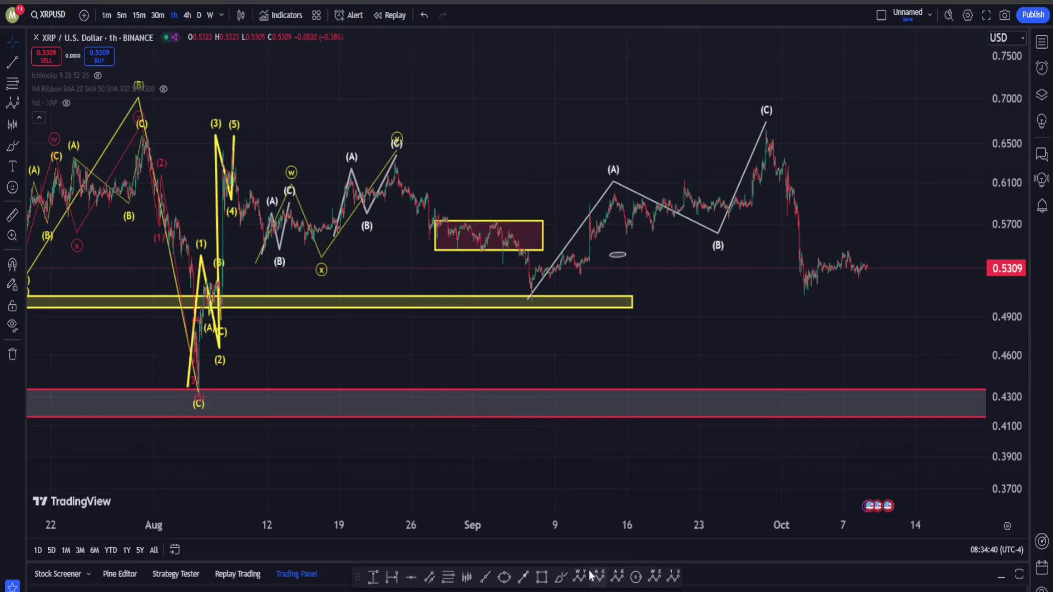
Sketch a red downward path and circles around the (C) low, undo them all, and frame June–September
left_click_drag(854, 252, 960, 434)
mouse_move(244, 364)
left_mouse_down()
mouse_move(163, 409)
mouse_move(206, 352)
left_mouse_up()
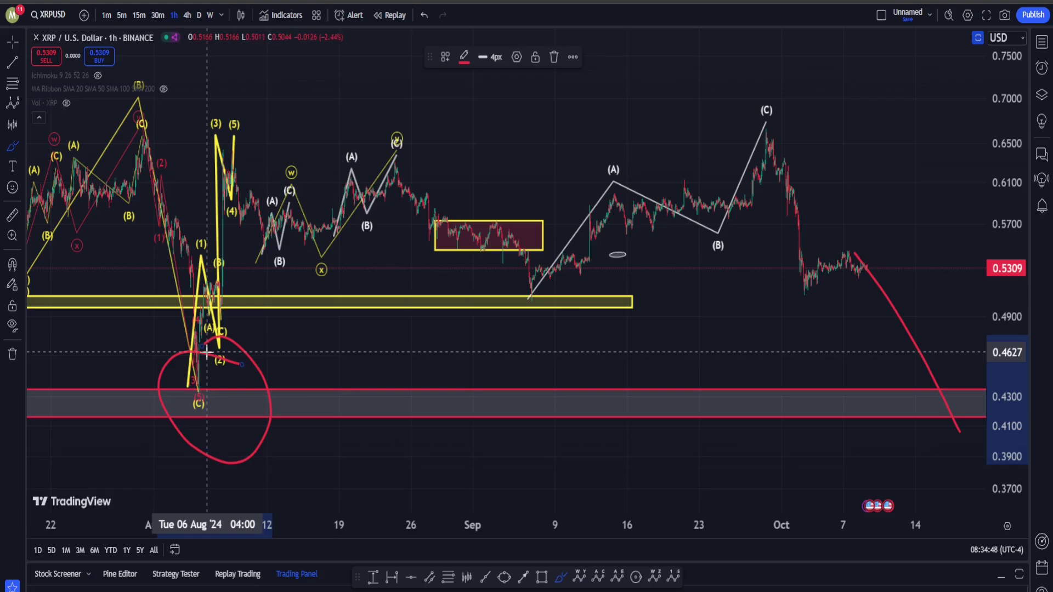
key("ctrl+z")
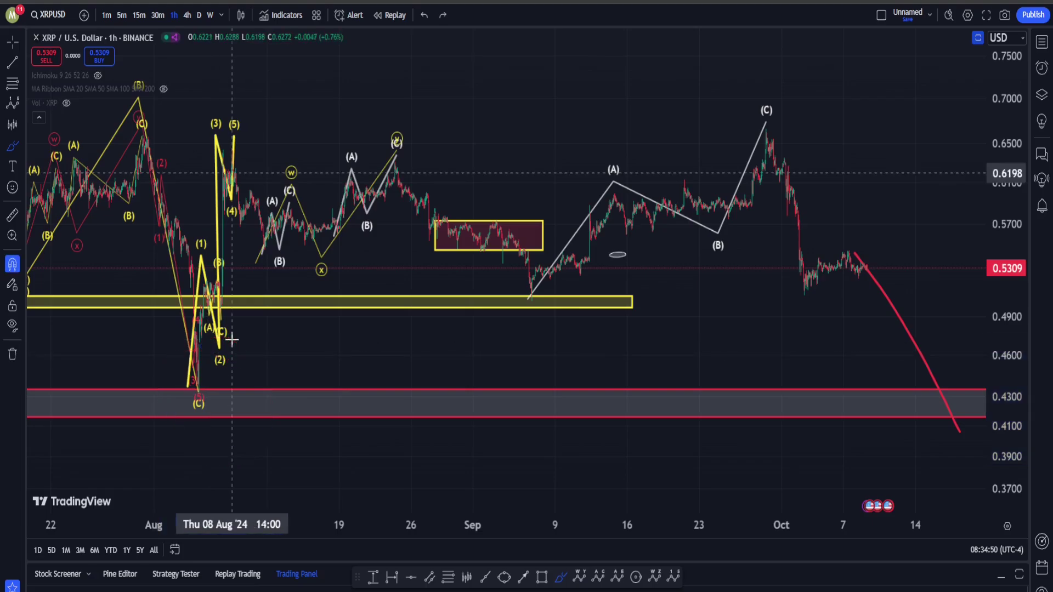
key("ctrl+z")
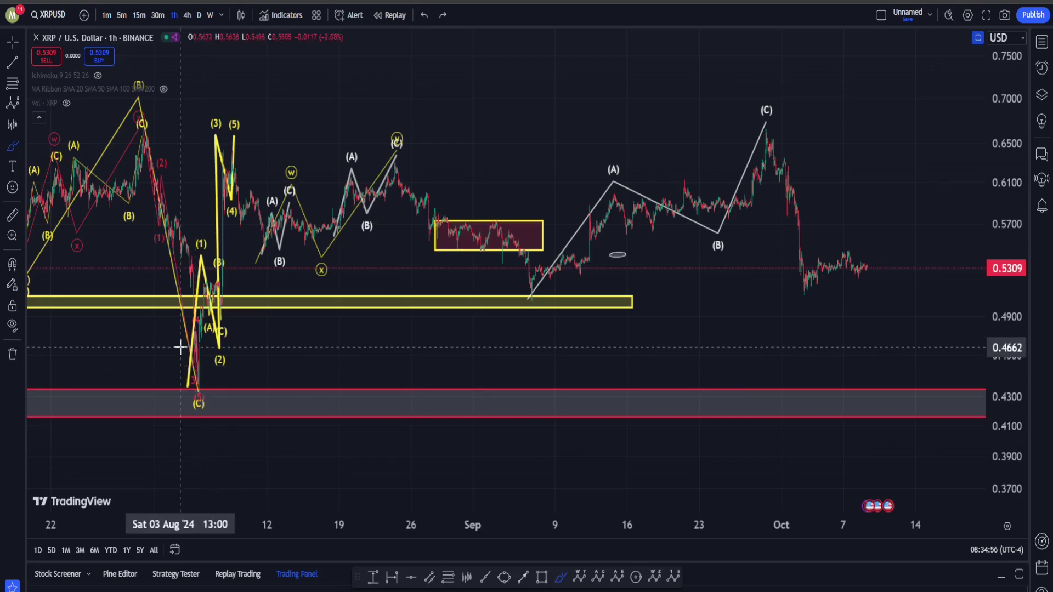
key("ctrl+y")
key("ctrl+y")
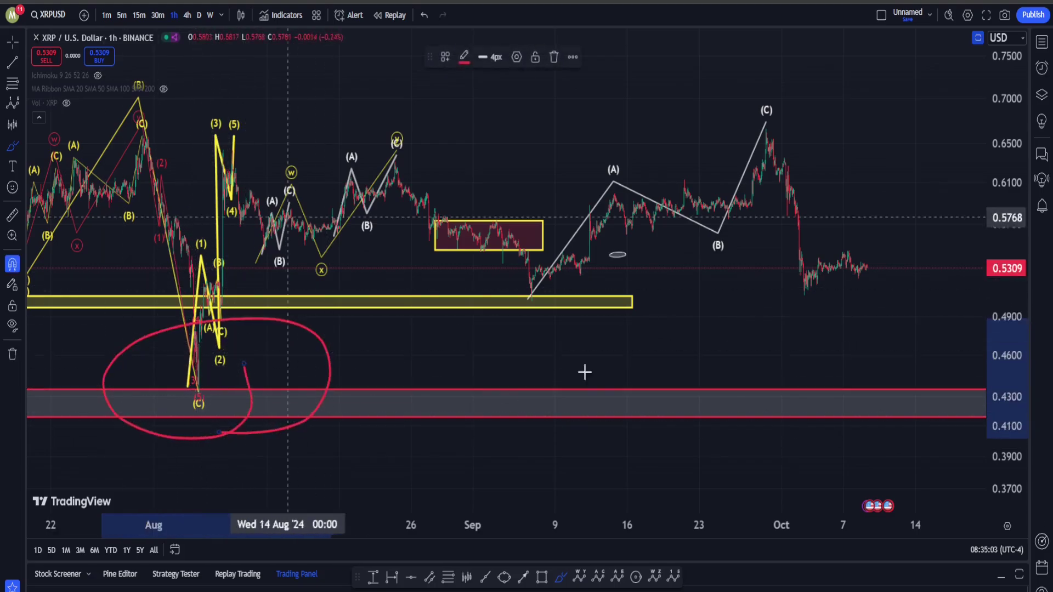
key("ctrl+z")
key("ctrl+z")
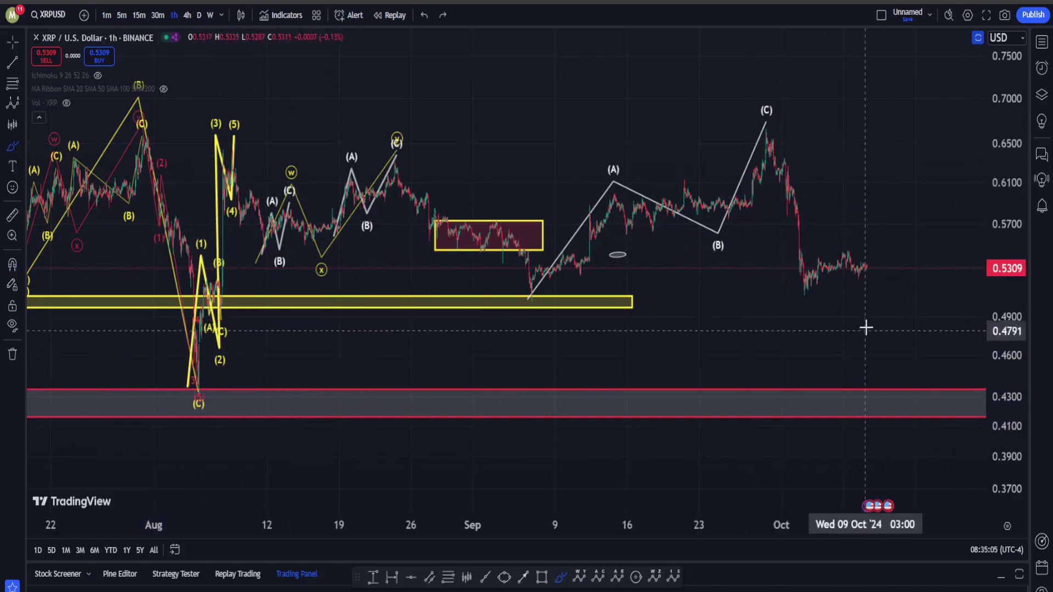
mouse_move(199, 354)
left_mouse_down()
mouse_move(258, 383)
mouse_move(192, 356)
left_mouse_up()
key("ctrl+z")
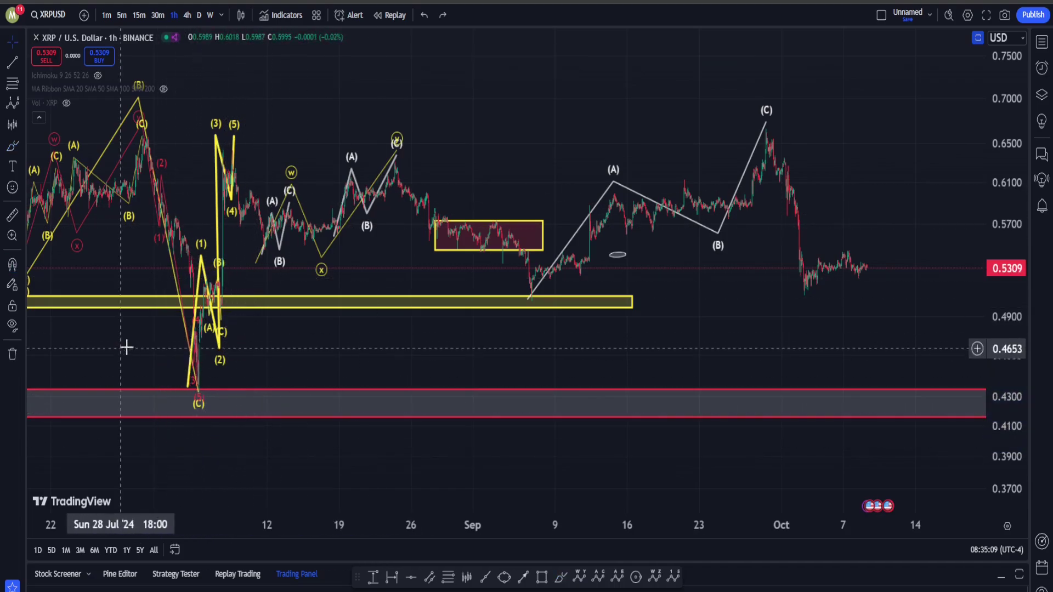
left_click_drag(125, 345, 587, 308)
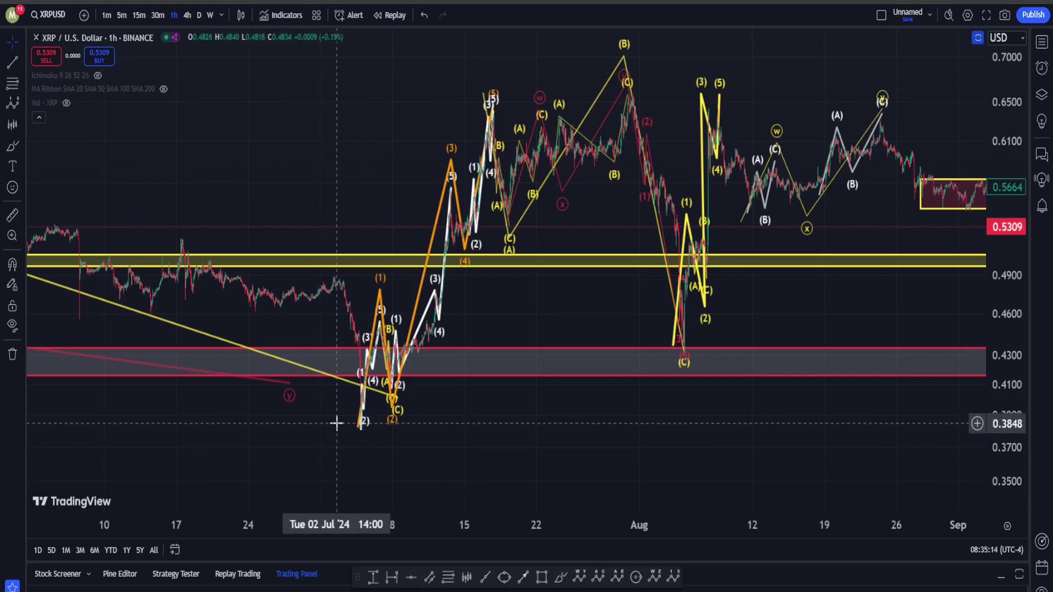
left_click_drag(731, 311, 461, 357)
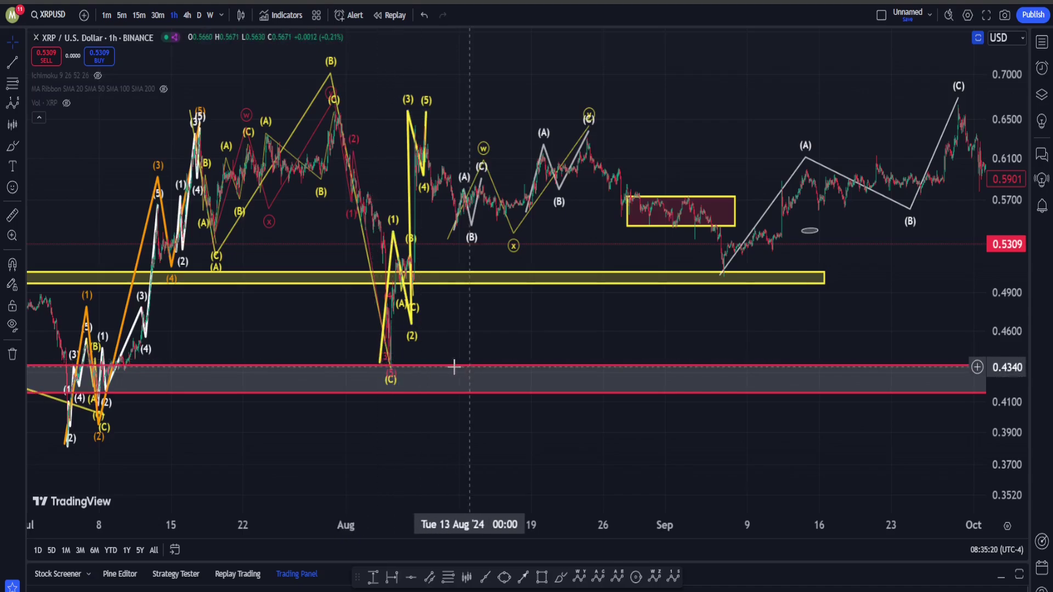
left_click_drag(570, 331, 169, 340)
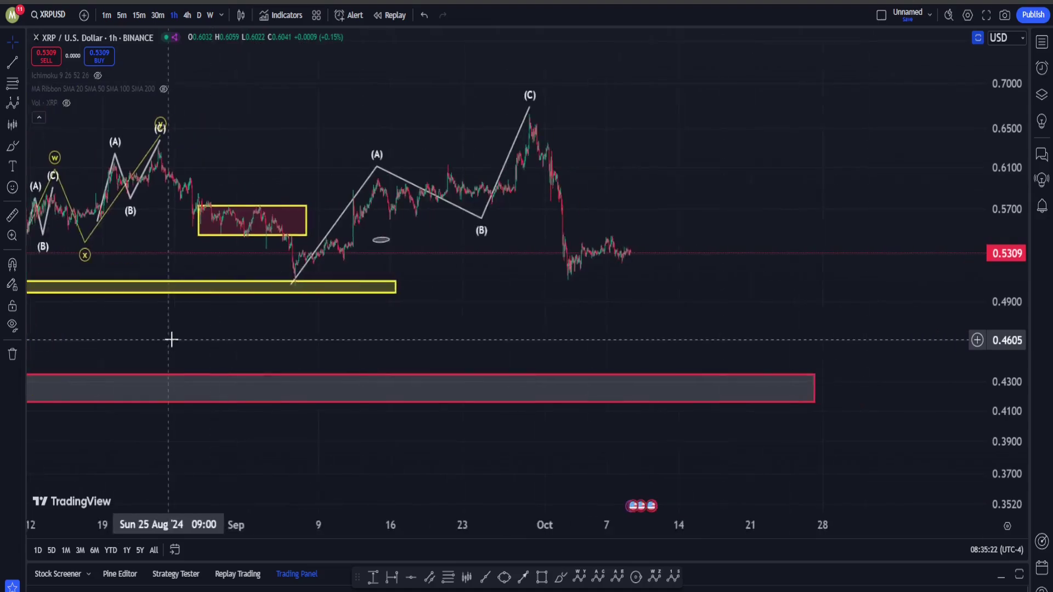
left_click_drag(545, 344, 520, 341)
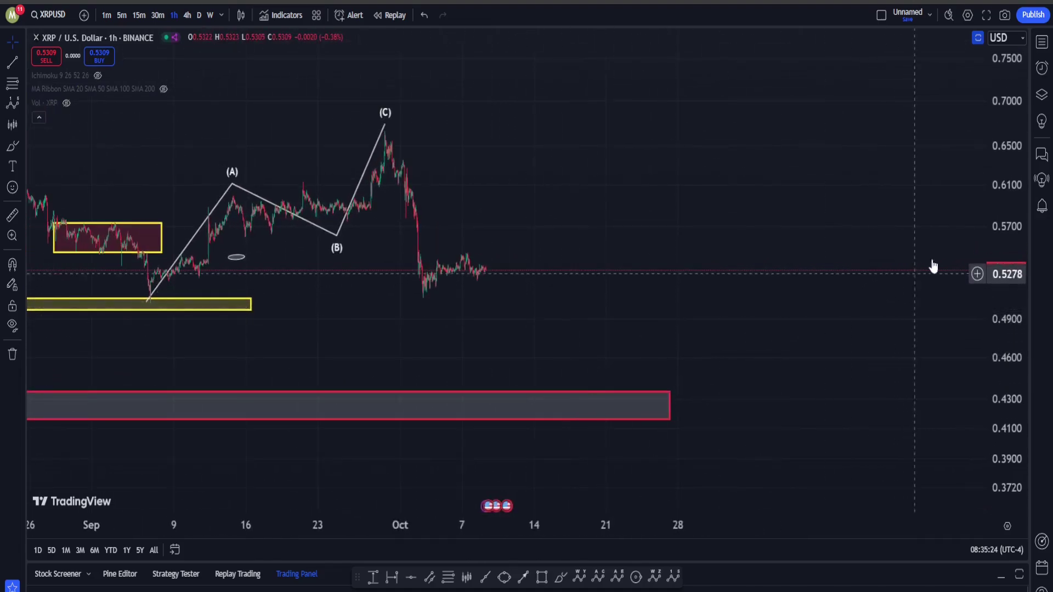
double_click(1004, 202)
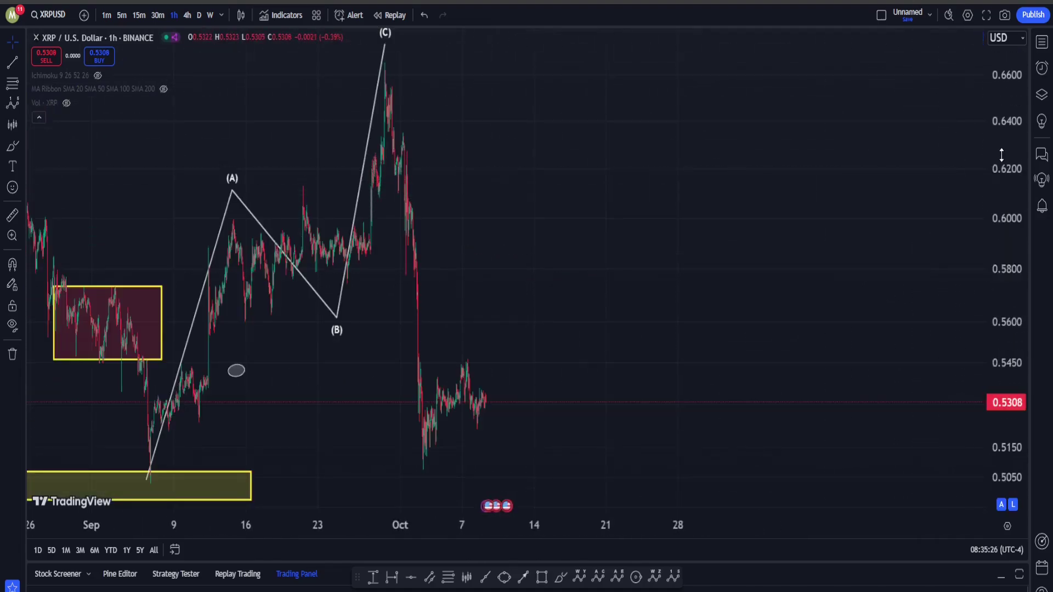
left_click_drag(1001, 155, 999, 391)
left_click_drag(603, 367, 651, 146)
scroll(533, 232, "up", 4)
left_click_drag(552, 169, 798, 260)
left_click_drag(615, 199, 695, 302)
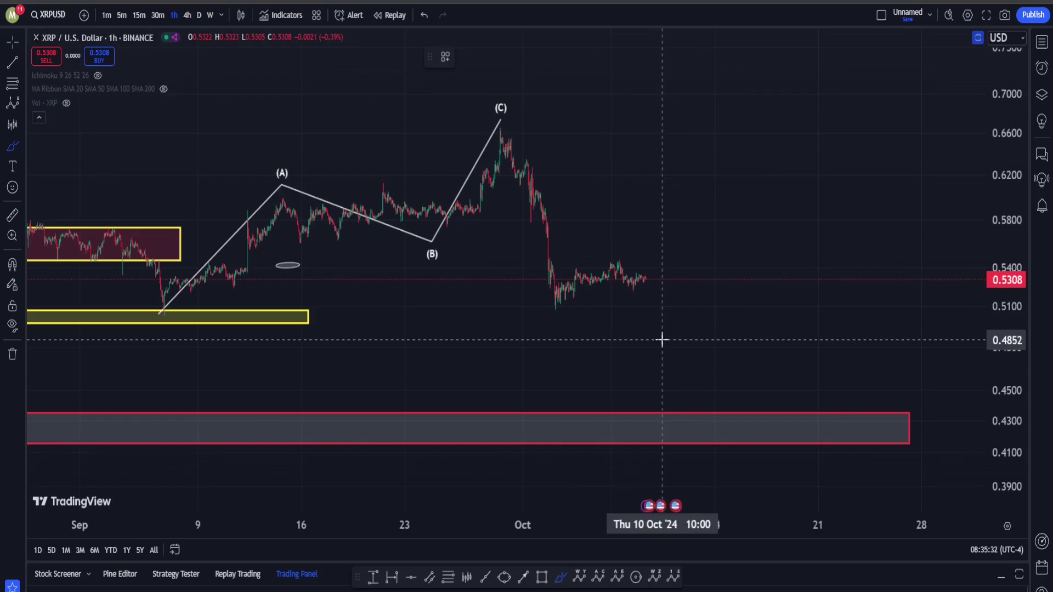
mouse_move(740, 395)
left_mouse_down()
mouse_move(605, 366)
mouse_move(536, 473)
mouse_move(804, 472)
mouse_move(726, 364)
mouse_move(621, 367)
left_mouse_up()
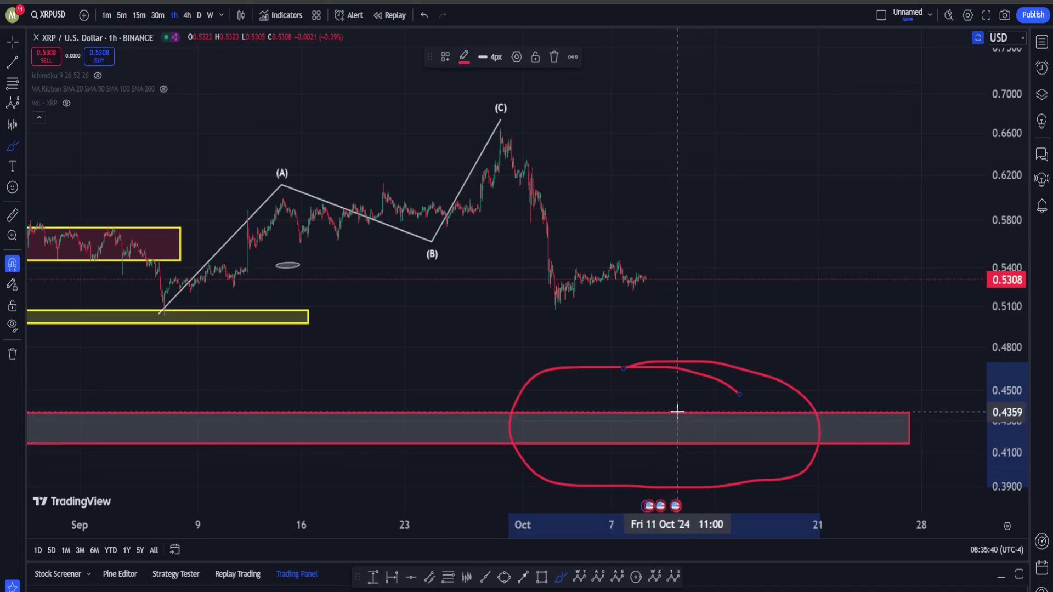
key("ctrl+z")
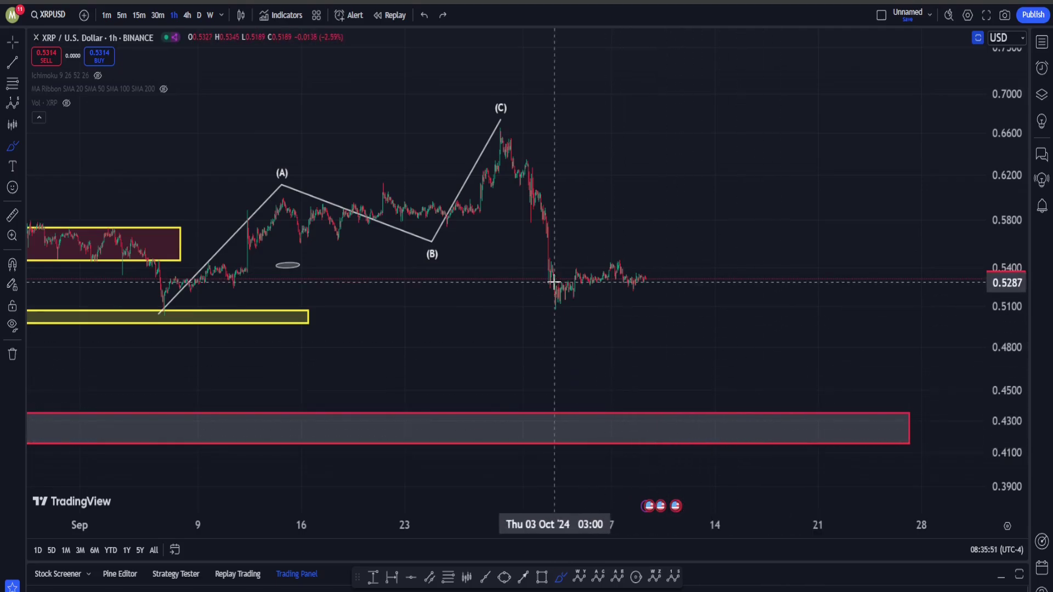
scroll(549, 287, "down", 5)
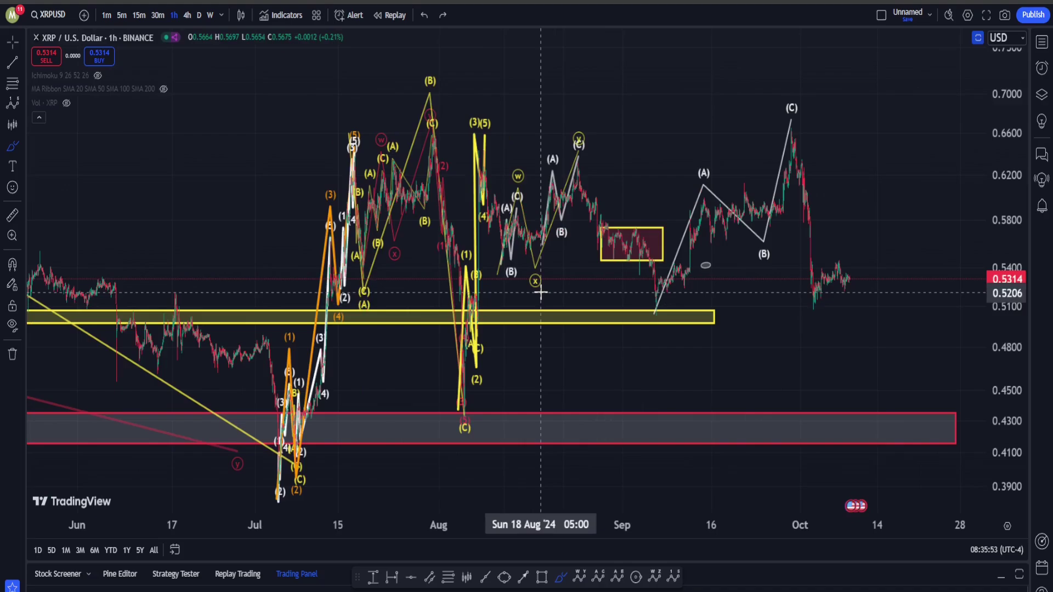
Flip to daily, fit the price scale, then return to 4-hour framing late 2023 to October 2024
left_click(187, 15)
left_click(198, 15)
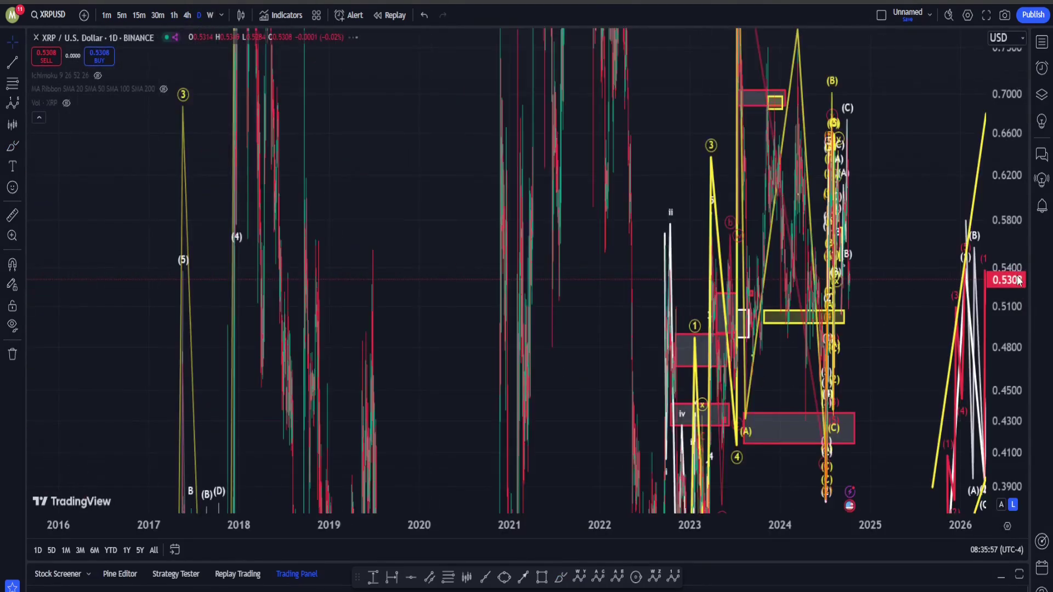
double_click(1018, 281)
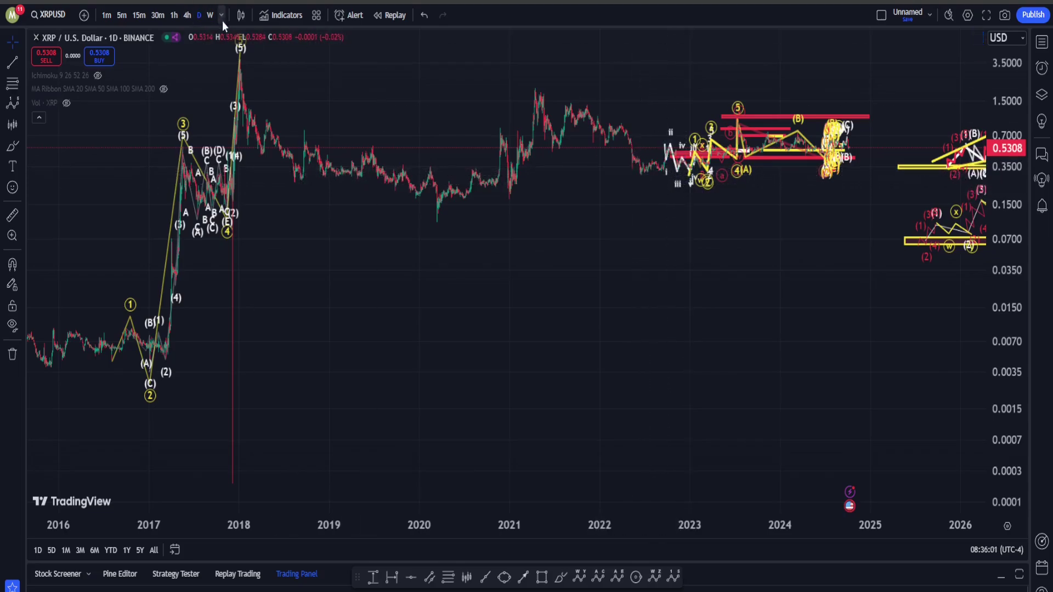
left_click(187, 15)
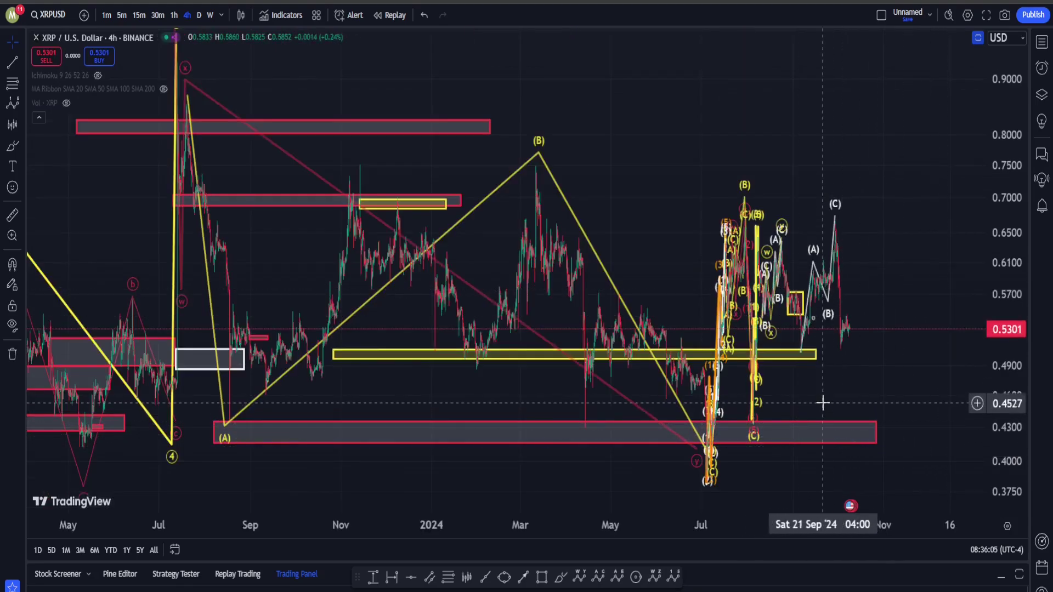
scroll(695, 377, "up", 3)
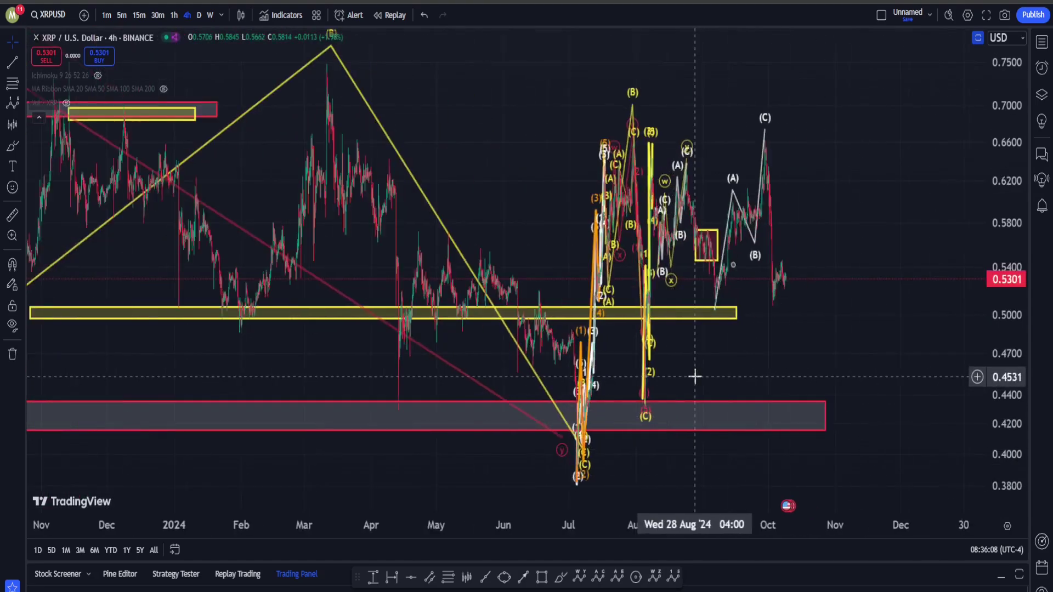
scroll(695, 376, "up", 2)
left_click_drag(830, 291, 968, 201)
left_click(559, 581)
mouse_move(565, 297)
left_mouse_down()
mouse_move(481, 376)
mouse_move(531, 385)
mouse_move(520, 382)
left_mouse_up()
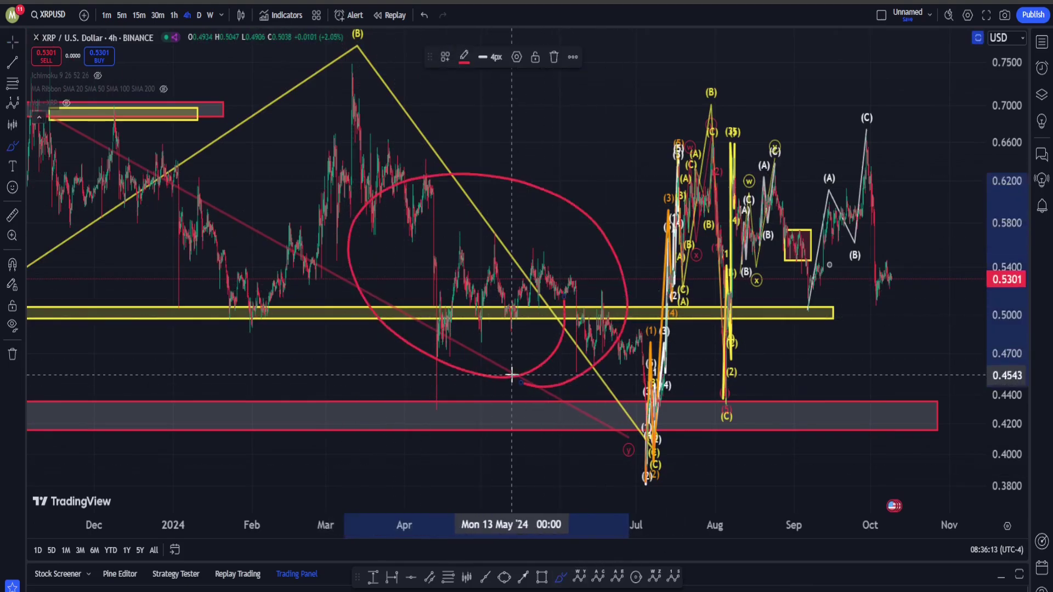
mouse_move(454, 204)
left_mouse_down()
mouse_move(499, 332)
mouse_move(426, 218)
left_mouse_up()
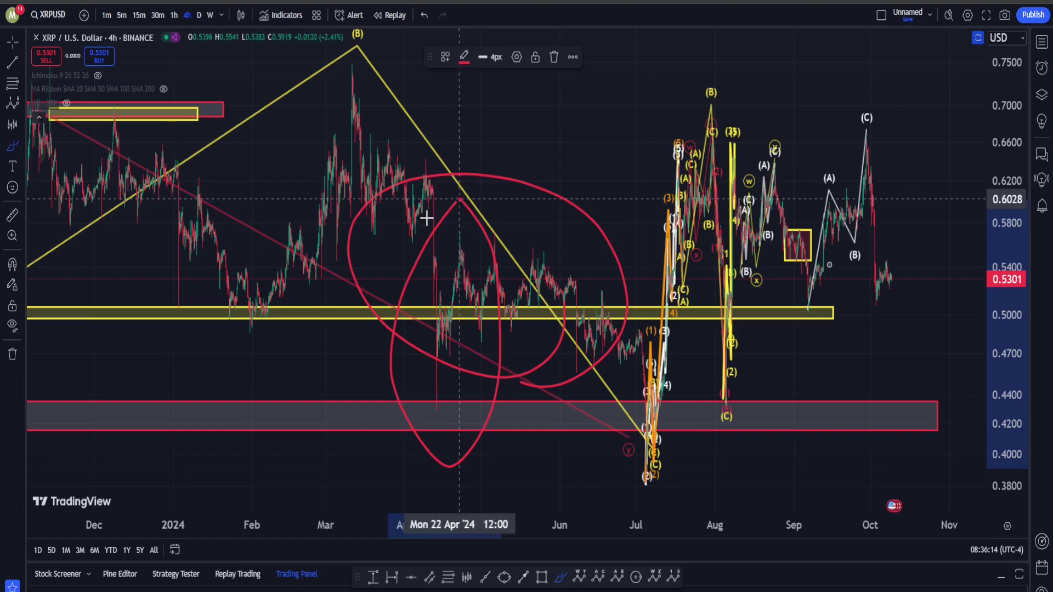
key("ctrl+z")
key("ctrl+z")
mouse_move(490, 241)
left_mouse_down()
mouse_move(562, 296)
mouse_move(682, 419)
mouse_move(625, 368)
mouse_move(682, 418)
mouse_move(690, 380)
mouse_move(573, 392)
mouse_move(710, 454)
mouse_move(602, 396)
left_mouse_up()
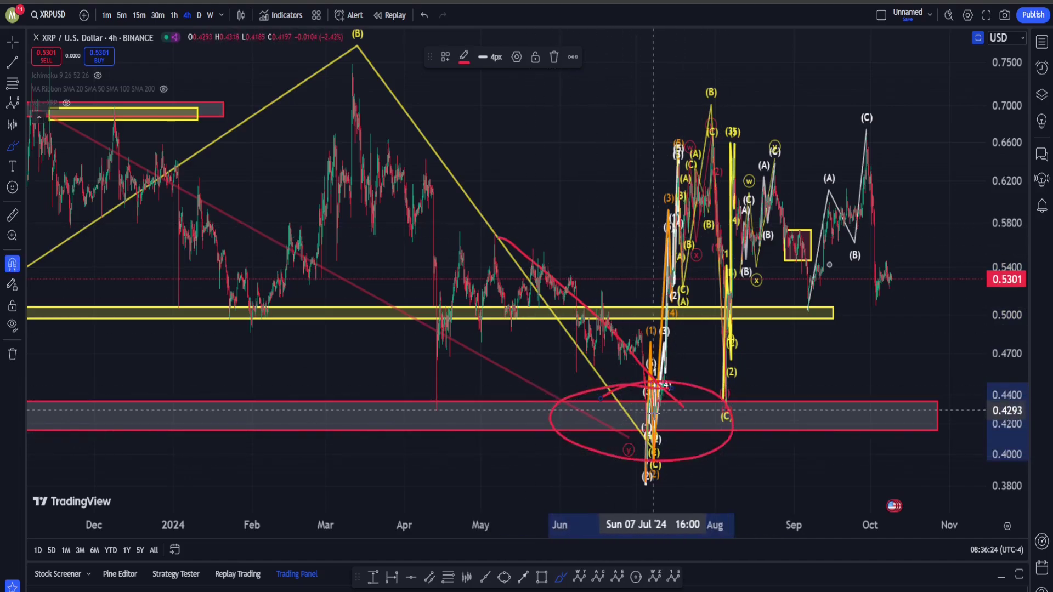
key("ctrl+z")
key("ctrl+z")
mouse_move(713, 369)
left_mouse_down()
mouse_move(643, 472)
mouse_move(707, 87)
mouse_move(684, 421)
left_mouse_up()
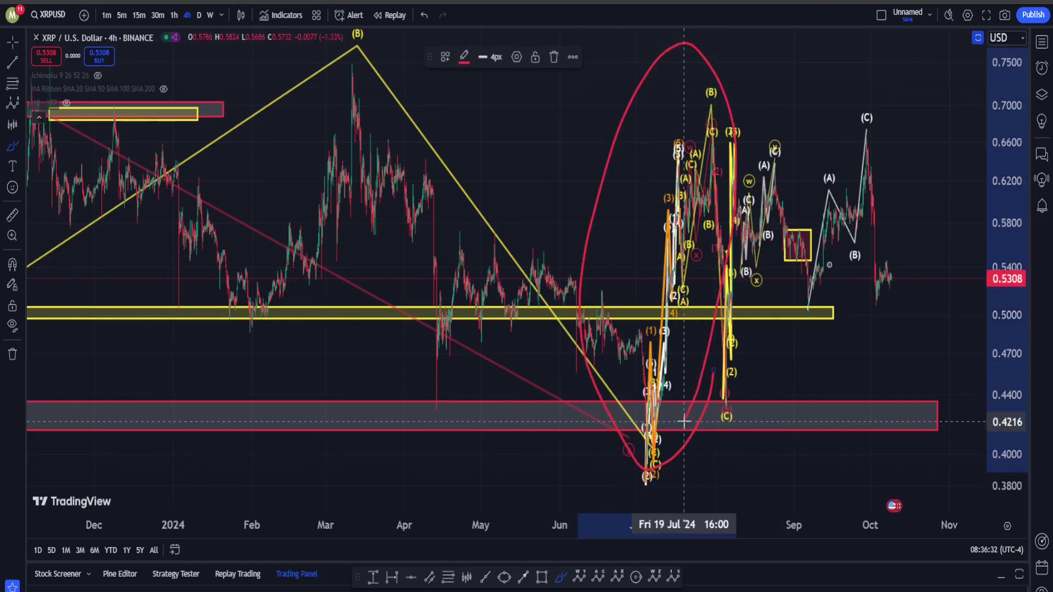
key("ctrl+z")
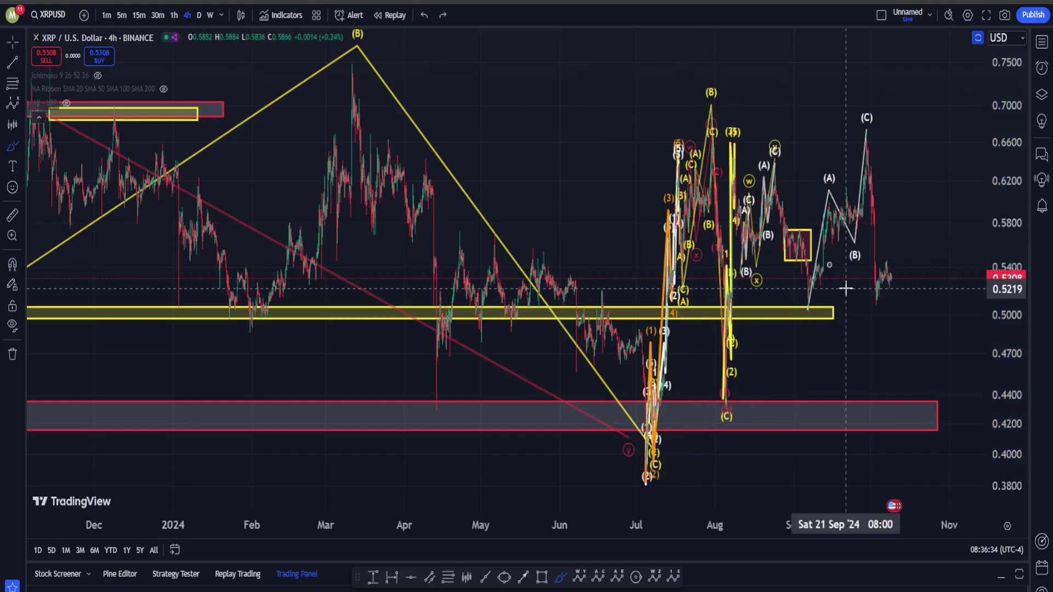
scroll(844, 288, "up", 5)
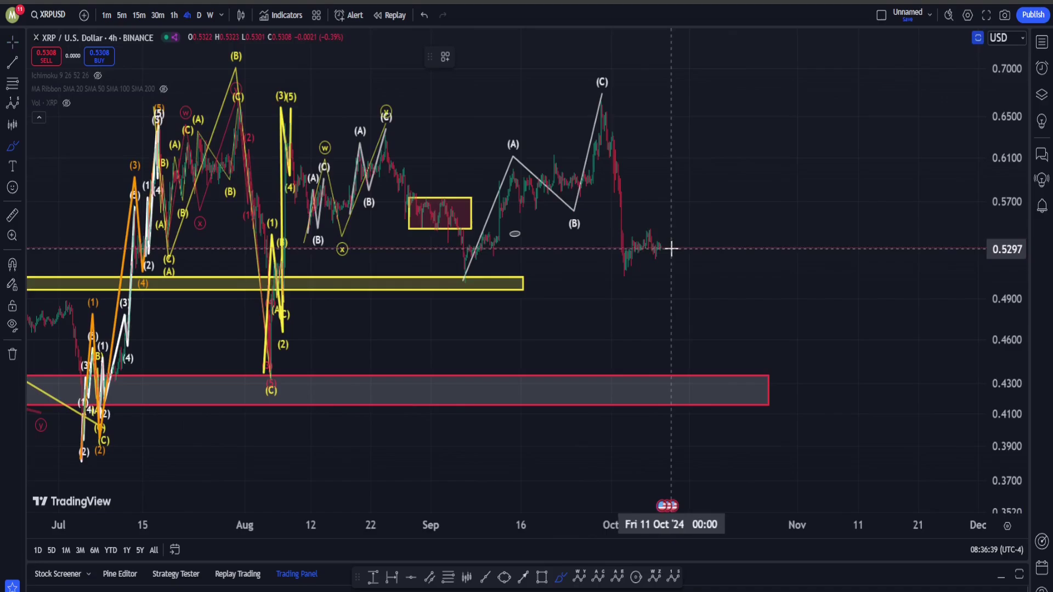
Sketch a red dip to the 0.41–0.43 zone with a sharp rebound and circle, then undo
left_click_drag(669, 268, 729, 395)
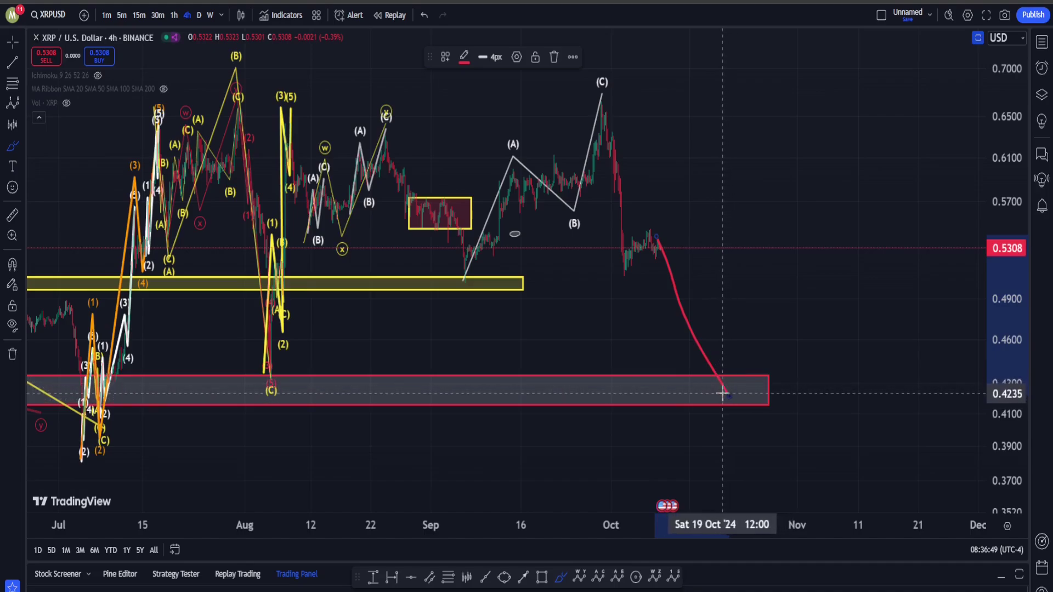
left_click_drag(723, 391, 853, 31)
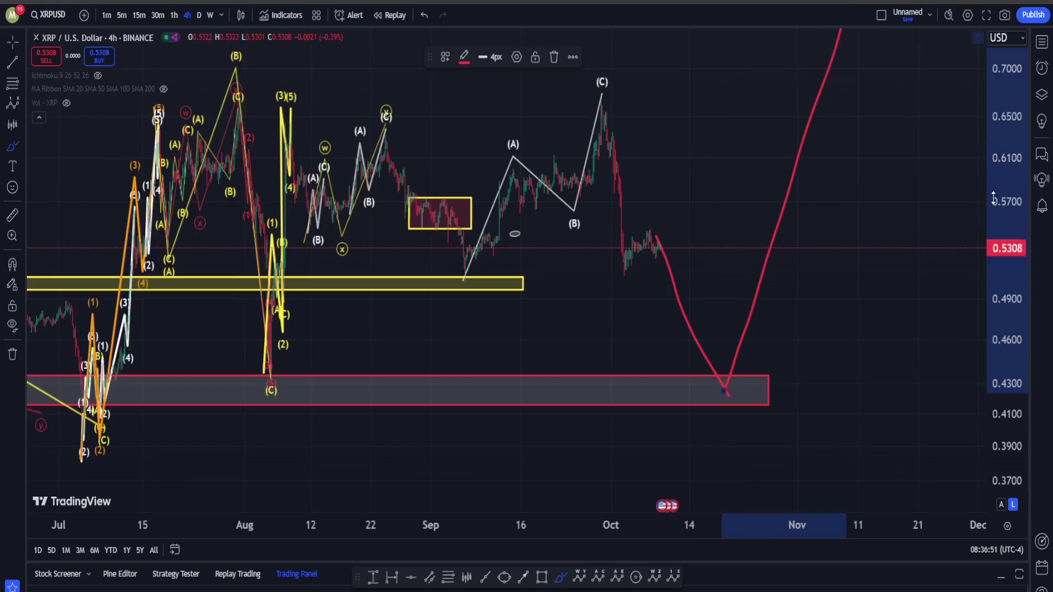
left_click_drag(993, 198, 993, 280)
mouse_move(744, 342)
left_mouse_down()
mouse_move(643, 345)
mouse_move(790, 387)
mouse_move(679, 321)
left_mouse_up()
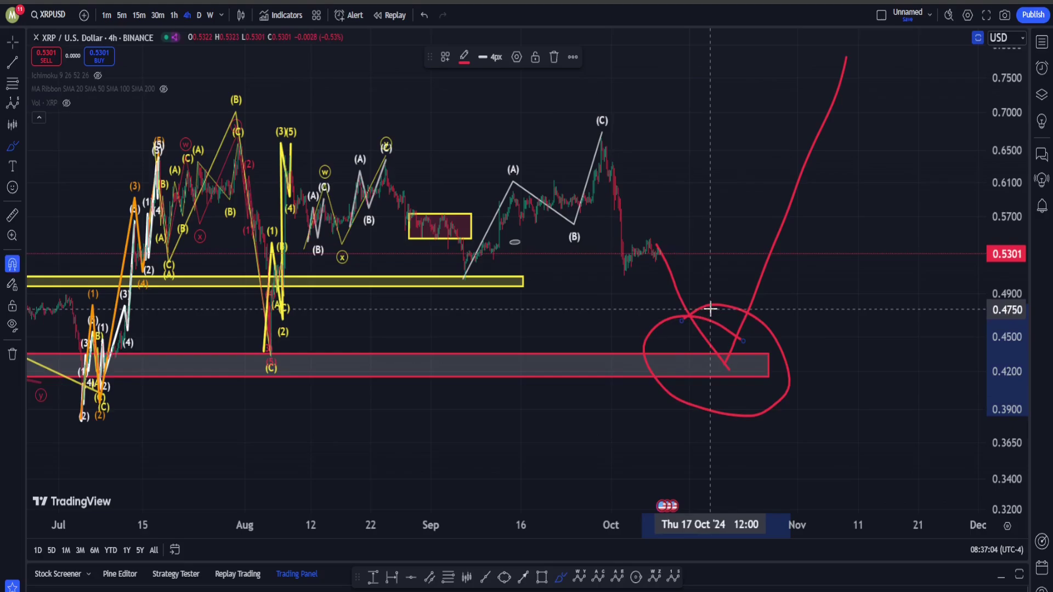
key("ctrl+z")
key("ctrl+z")
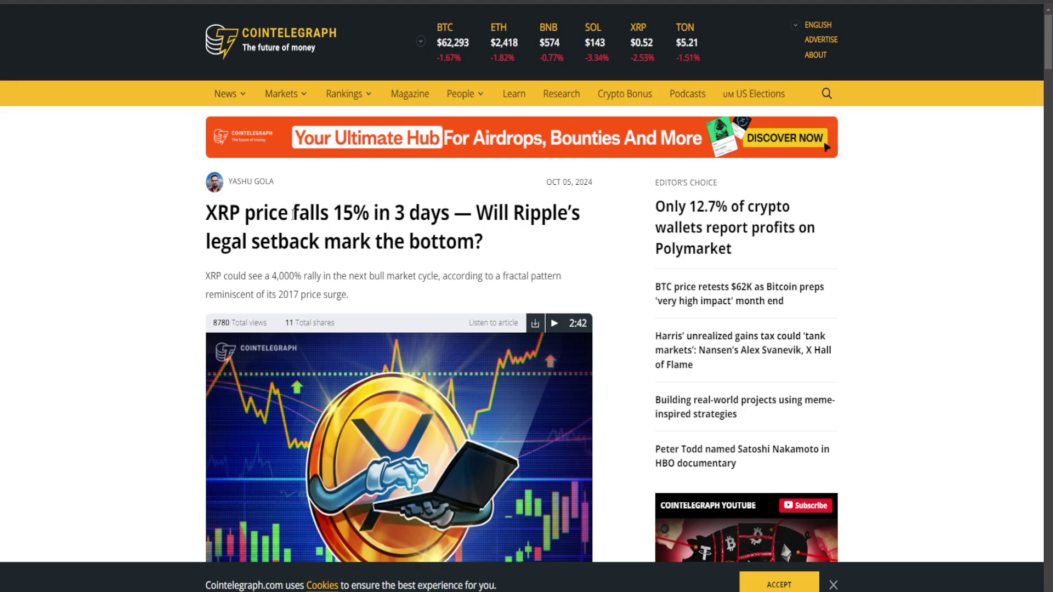
Scroll the Cointelegraph article to the XRP/USD monthly chart, enlarge the image, and close it
scroll(351, 219, "down", 20)
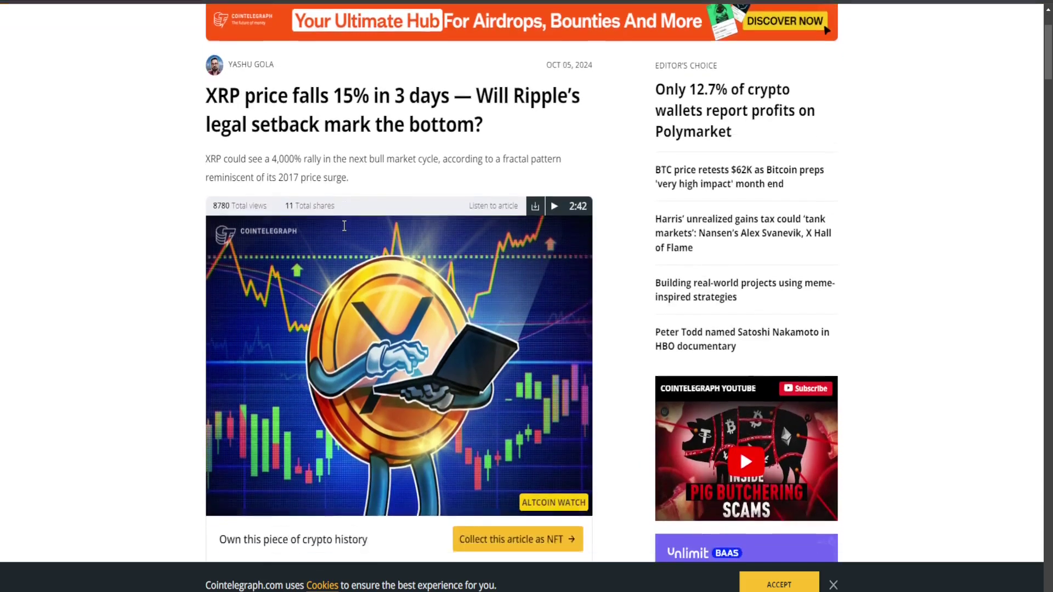
scroll(341, 228, "down", 2)
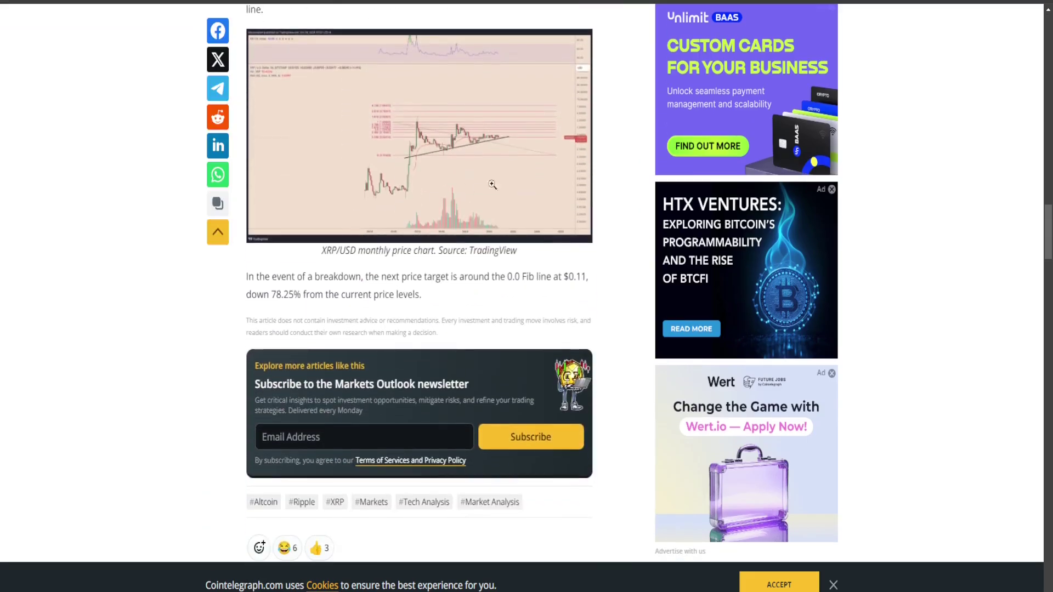
left_click(408, 161)
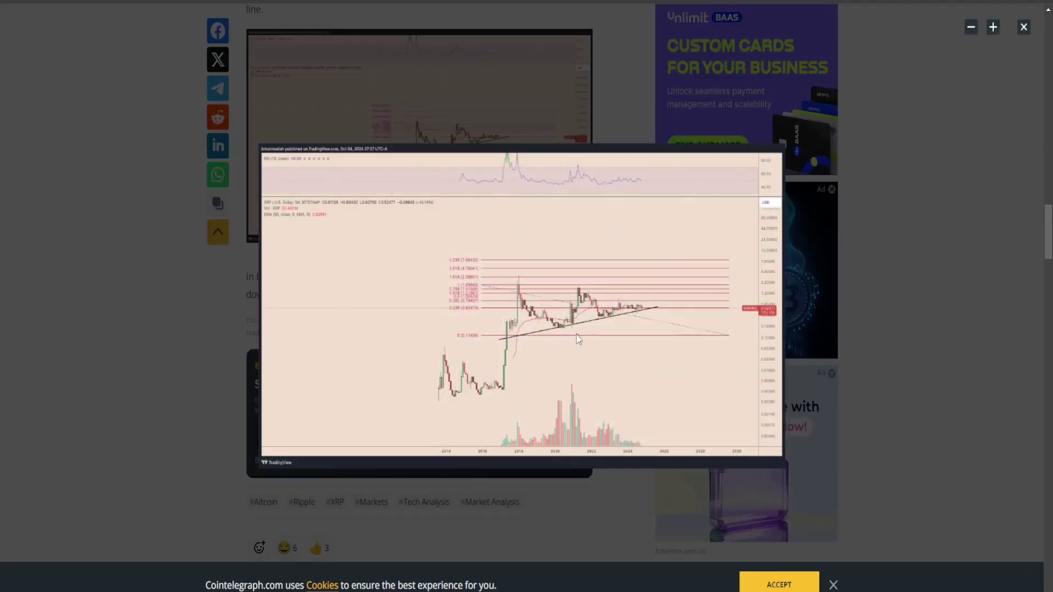
left_click(862, 256)
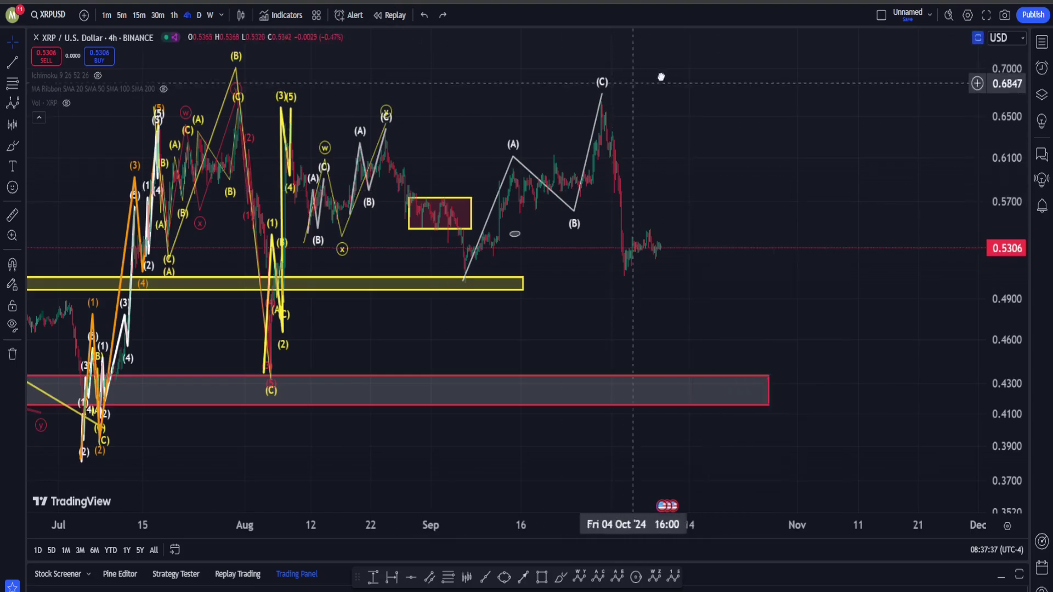
Loop the October peak and the July wave cluster in red, undoing both sketches
scroll(823, 82, "left", 3)
mouse_move(676, 256)
left_mouse_down()
mouse_move(692, 379)
mouse_move(755, 282)
mouse_move(718, 360)
left_mouse_up()
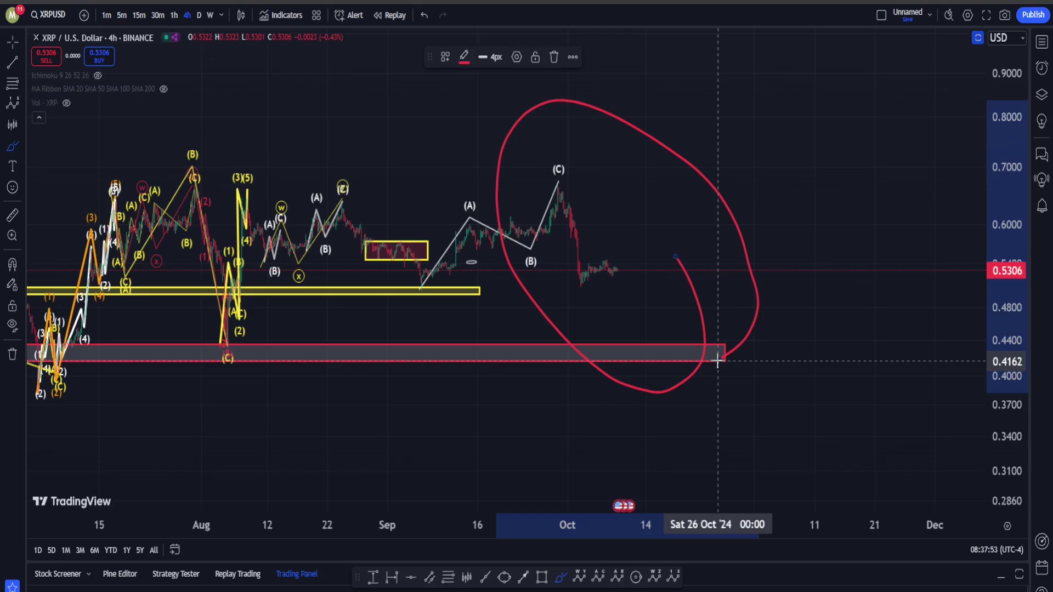
key("ctrl+z")
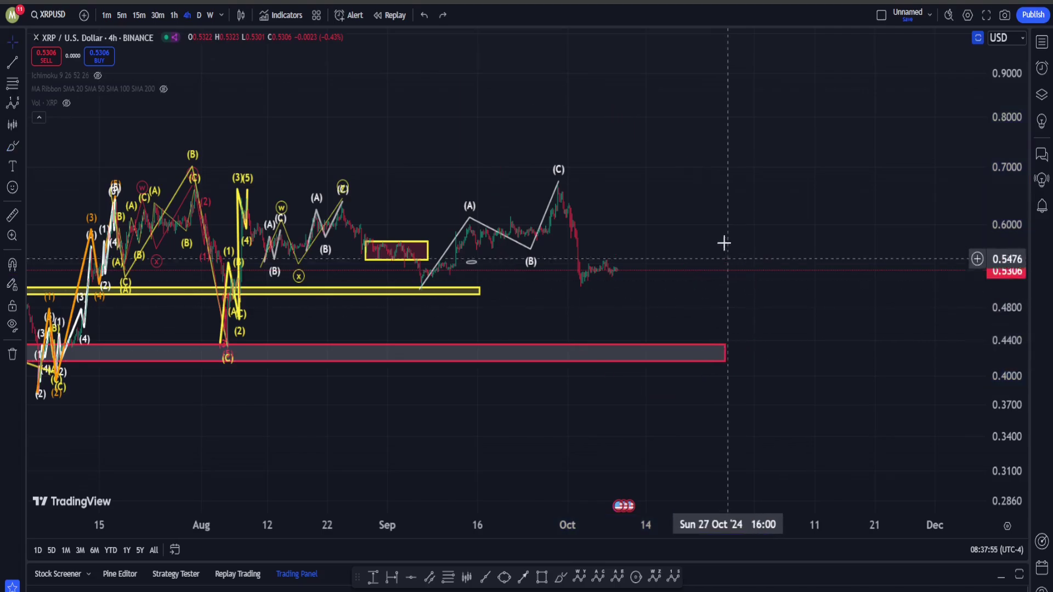
left_click_drag(671, 178, 691, 166)
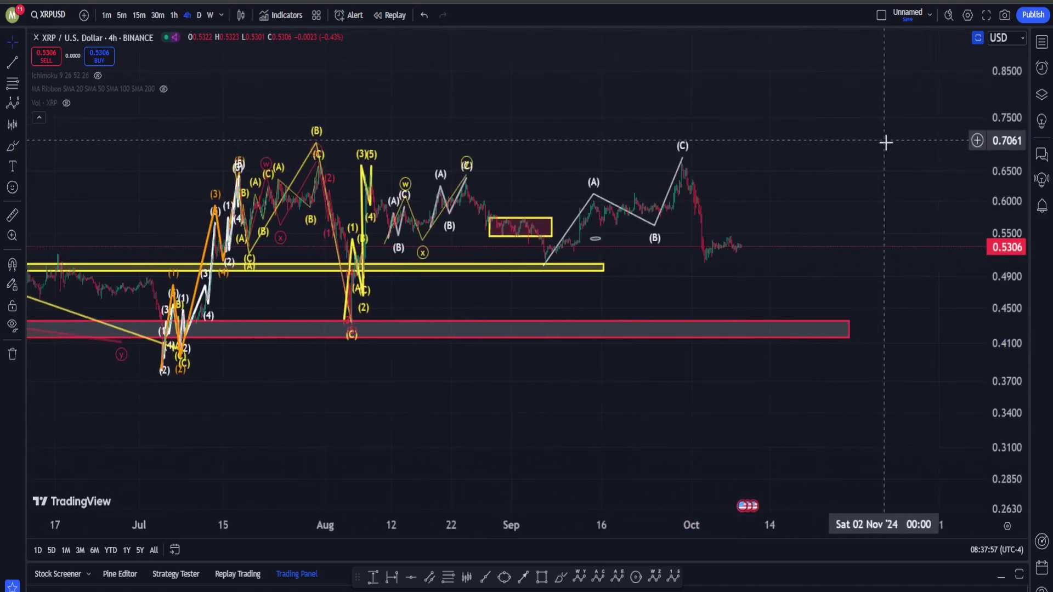
left_click(560, 576)
mouse_move(299, 235)
left_mouse_down()
mouse_move(204, 369)
mouse_move(294, 96)
mouse_move(216, 125)
mouse_move(221, 114)
mouse_move(383, 356)
left_mouse_up()
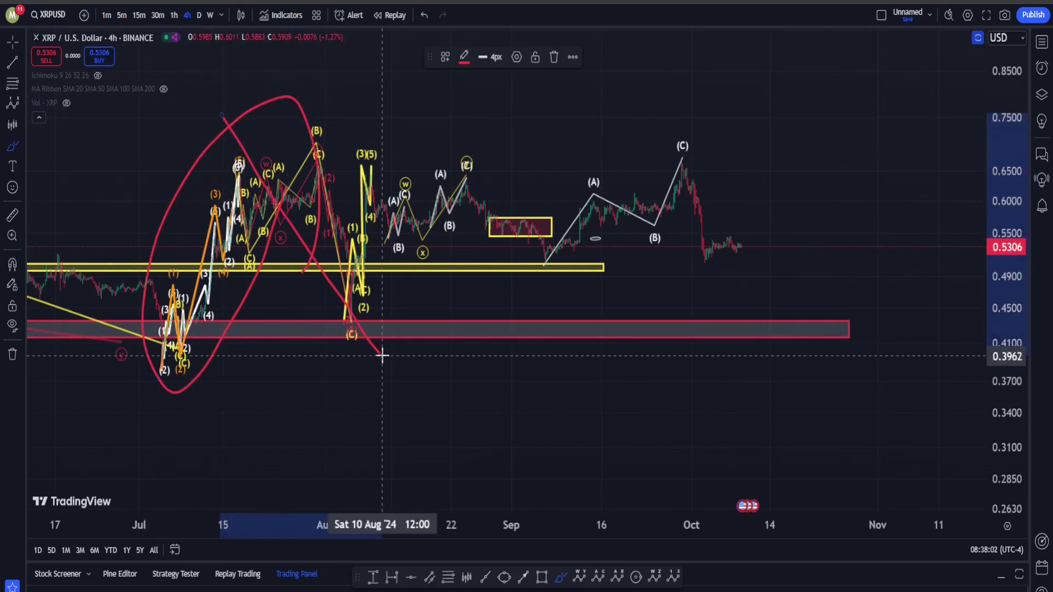
key("ctrl+z")
key("ctrl+z")
key("Escape")
Pan and zoom out to reveal the upper red zone near 1.10
mouse_move(844, 148)
left_mouse_down()
mouse_move(814, 197)
mouse_move(618, 214)
mouse_move(593, 229)
left_mouse_up()
scroll(813, 209, "down", 1)
scroll(832, 197, "down", 5)
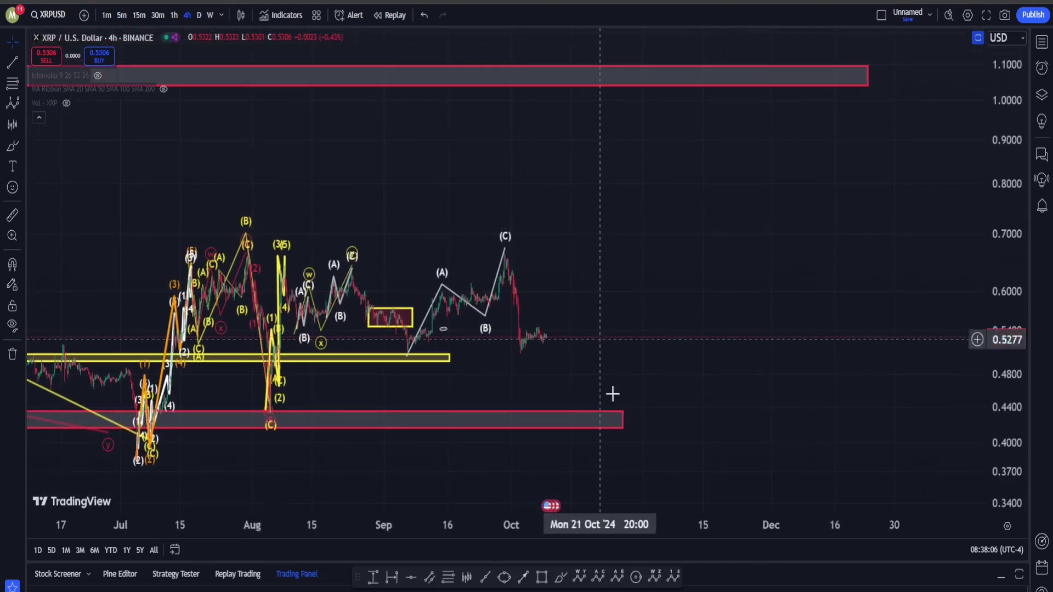
left_click(124, 495)
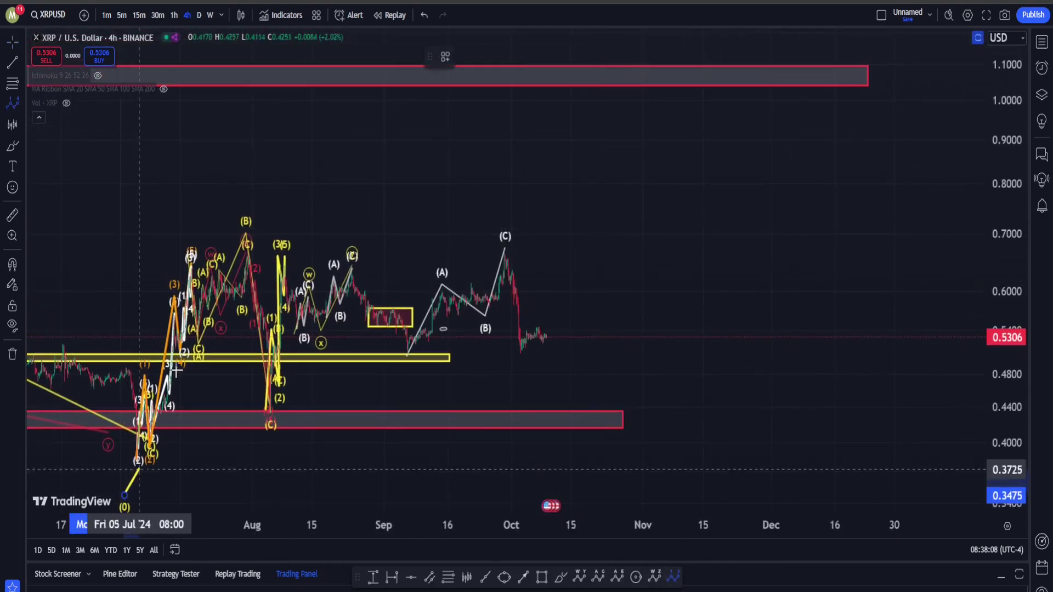
left_click(223, 177)
left_click(555, 476)
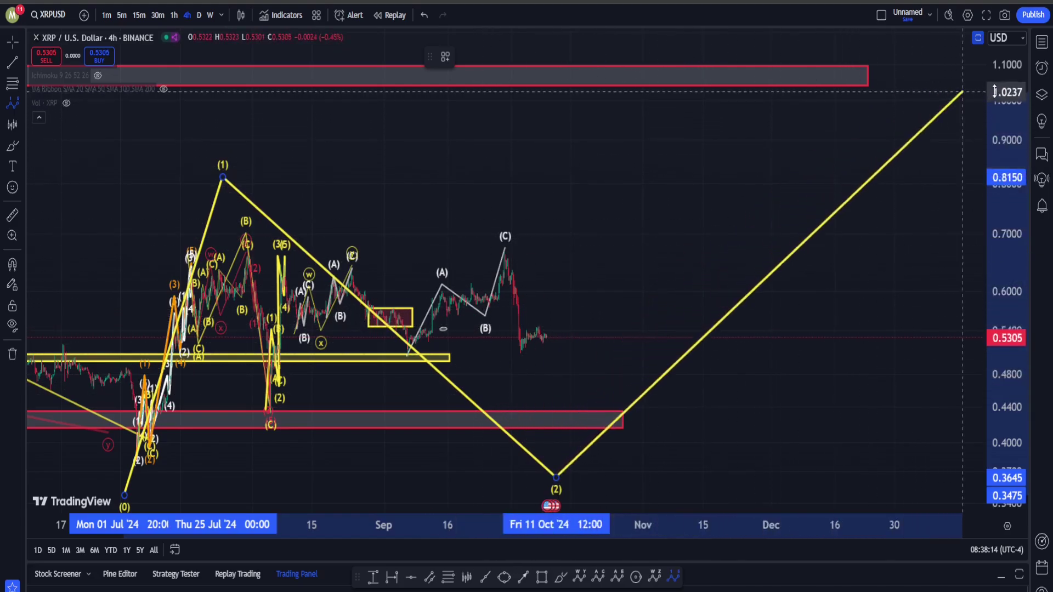
left_click(706, 63)
left_click(862, 117)
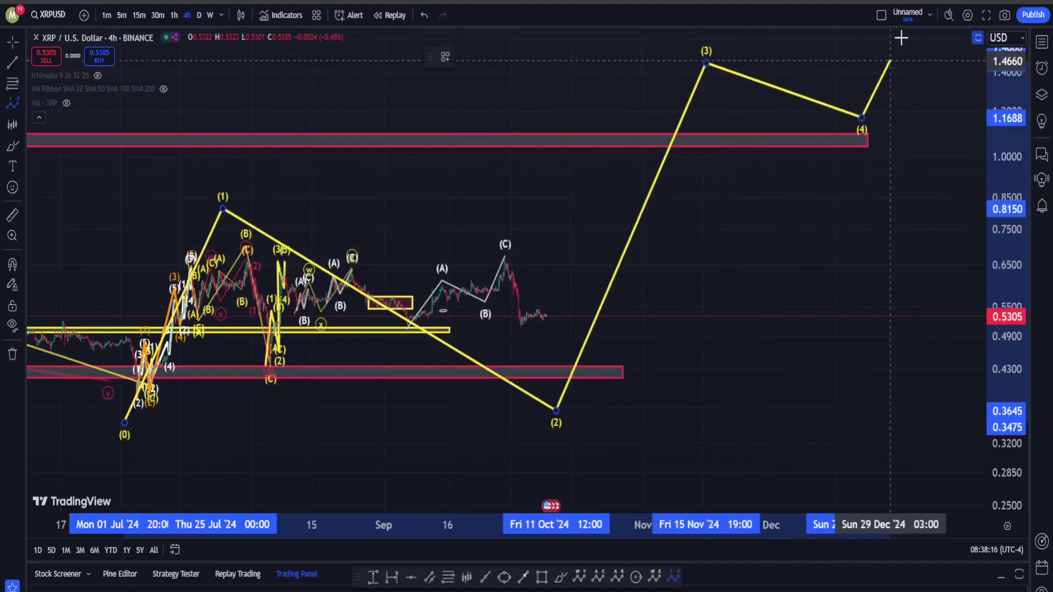
left_click(901, 37)
key("Delete")
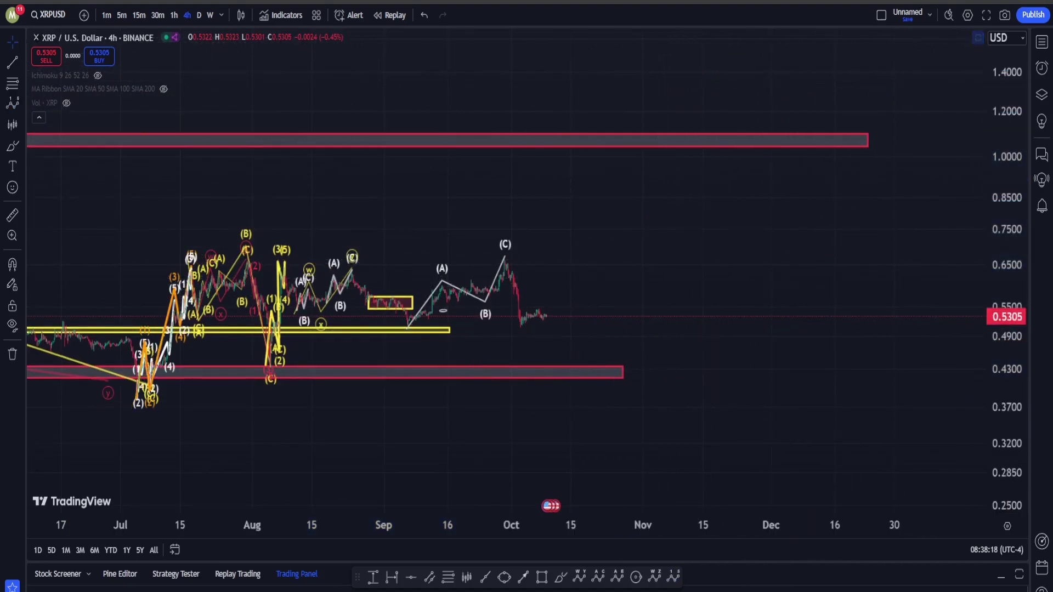
Sketch brush circles around the early-July and early-August lows, then undo both
left_click(559, 577)
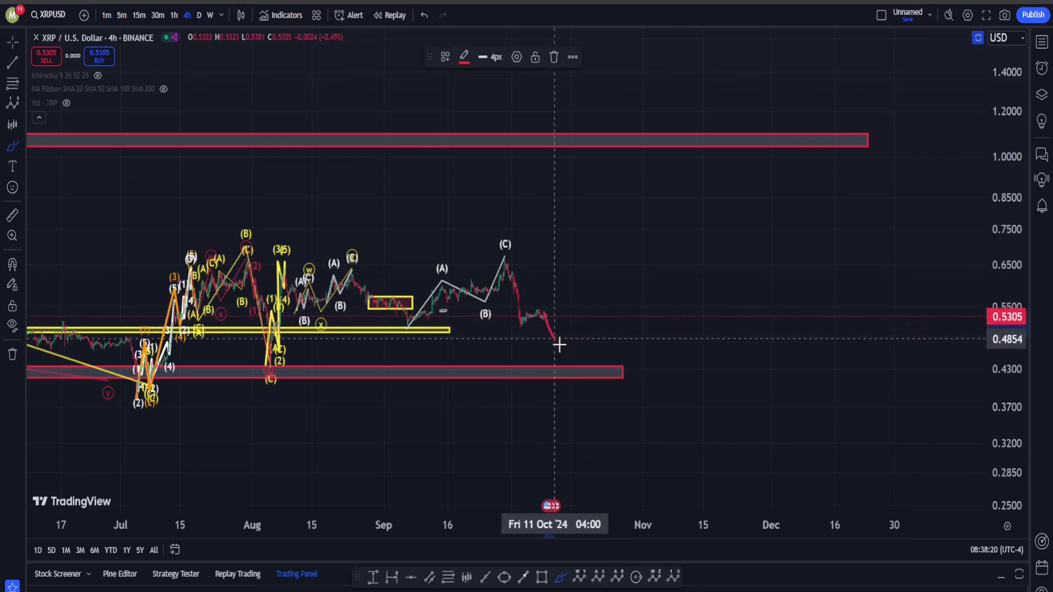
mouse_move(200, 383)
left_mouse_down()
mouse_move(175, 420)
mouse_move(104, 403)
mouse_move(202, 375)
left_mouse_up()
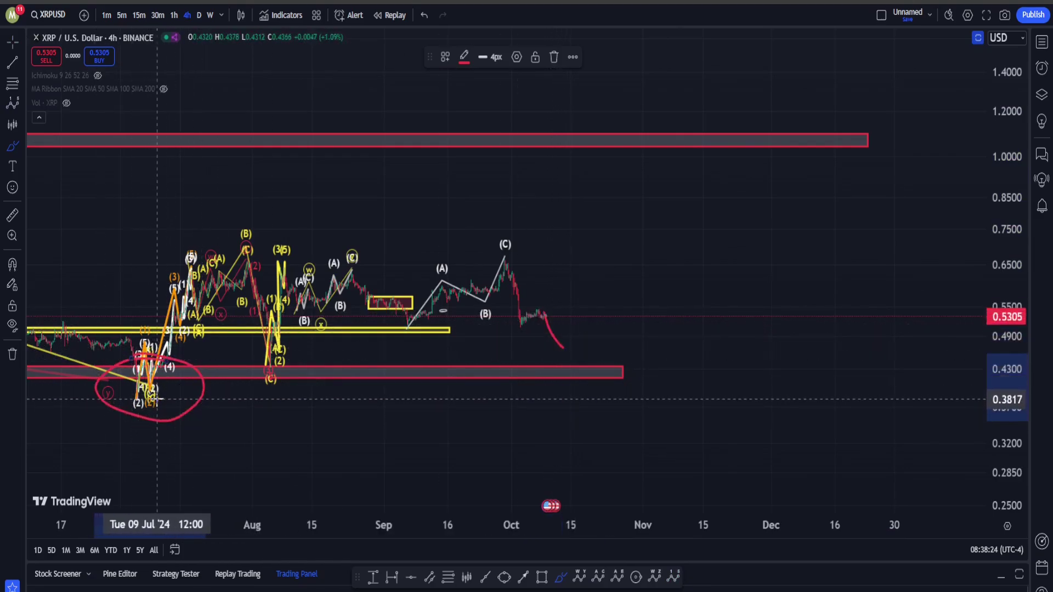
key("ctrl+z")
mouse_move(280, 335)
left_mouse_down()
mouse_move(241, 350)
mouse_move(315, 371)
mouse_move(296, 337)
mouse_move(281, 336)
left_mouse_up()
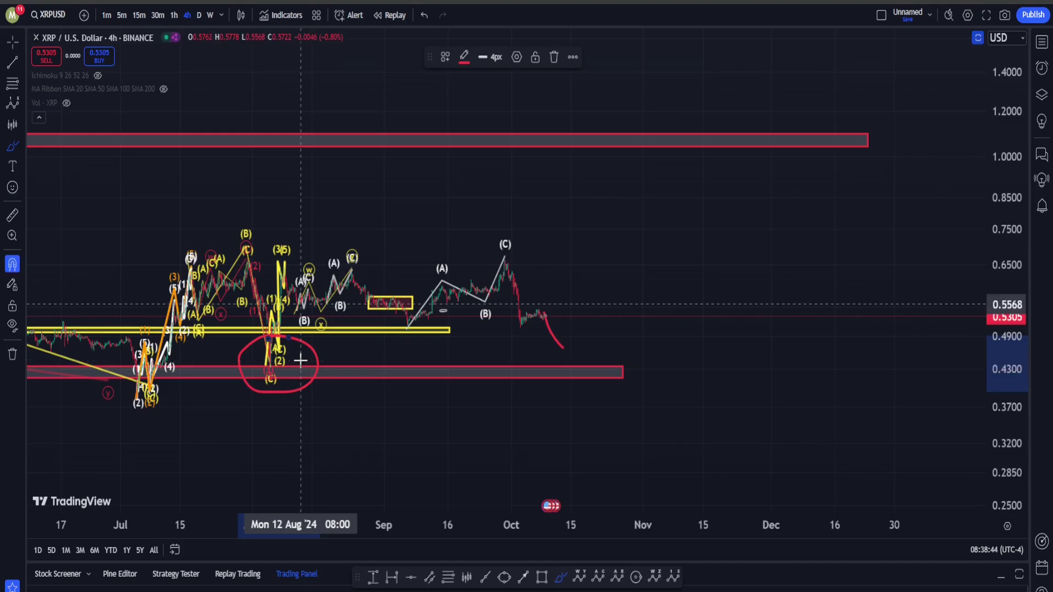
key("ctrl+z")
key("ctrl+z")
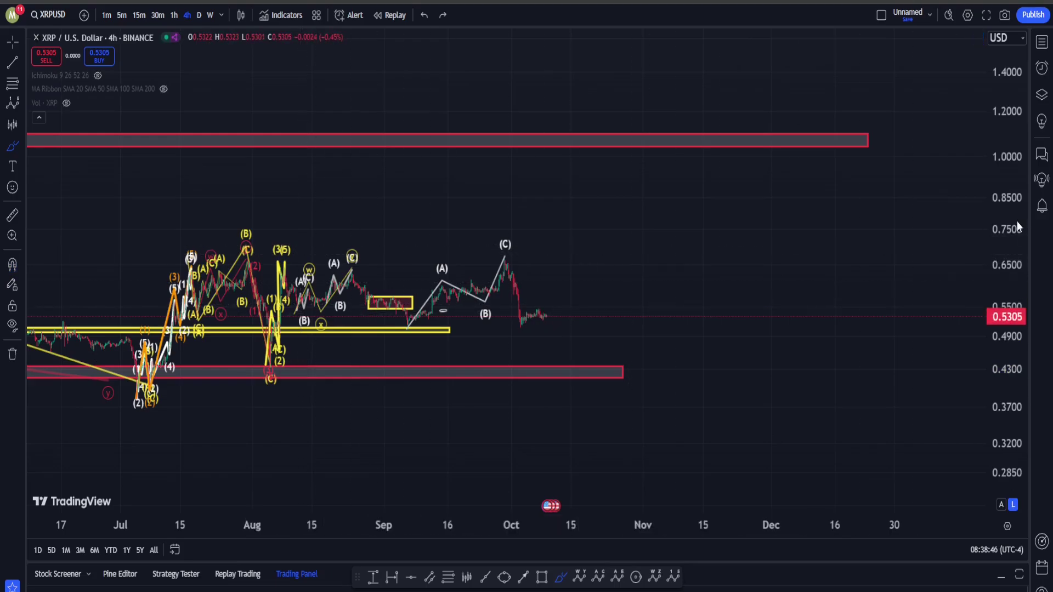
Zoom and pan to frame the August wave labels through the October peak
scroll(512, 217, "up", 5)
scroll(493, 224, "down", 5)
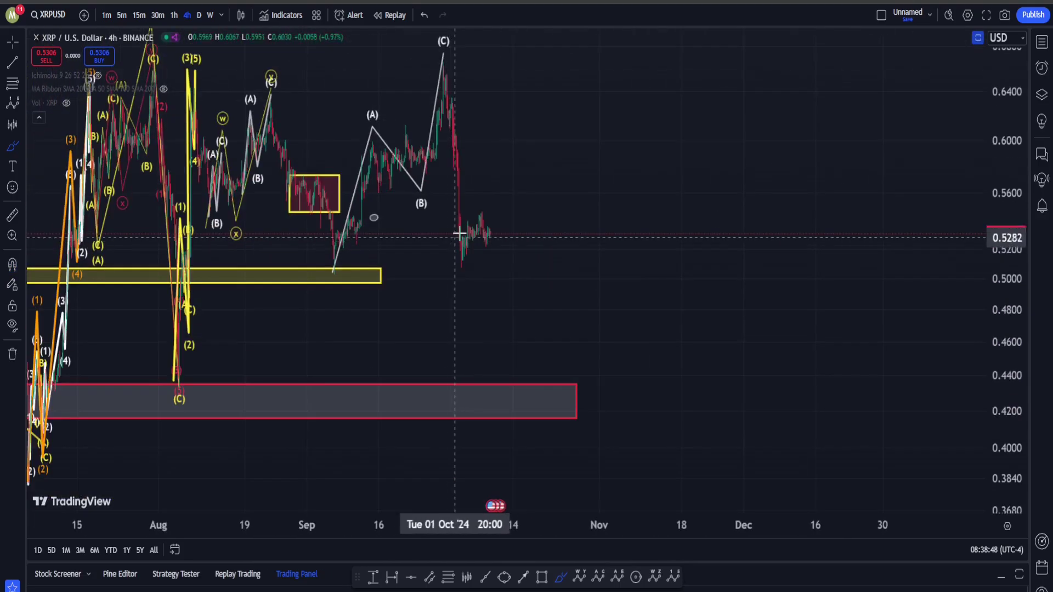
left_click_drag(514, 157, 698, 212)
scroll(698, 212, "up", 4)
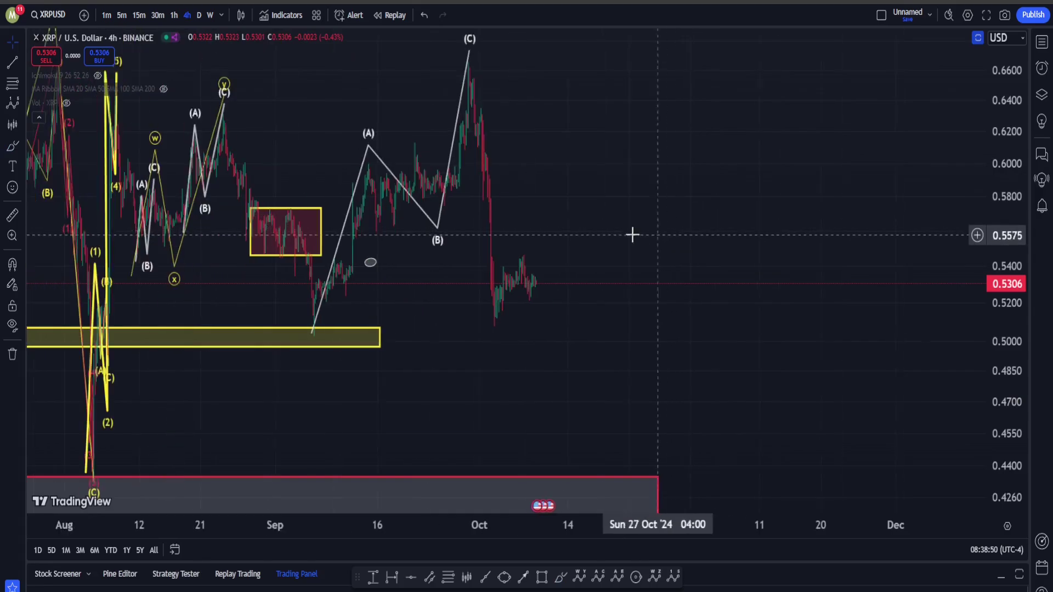
left_click_drag(547, 233, 653, 233)
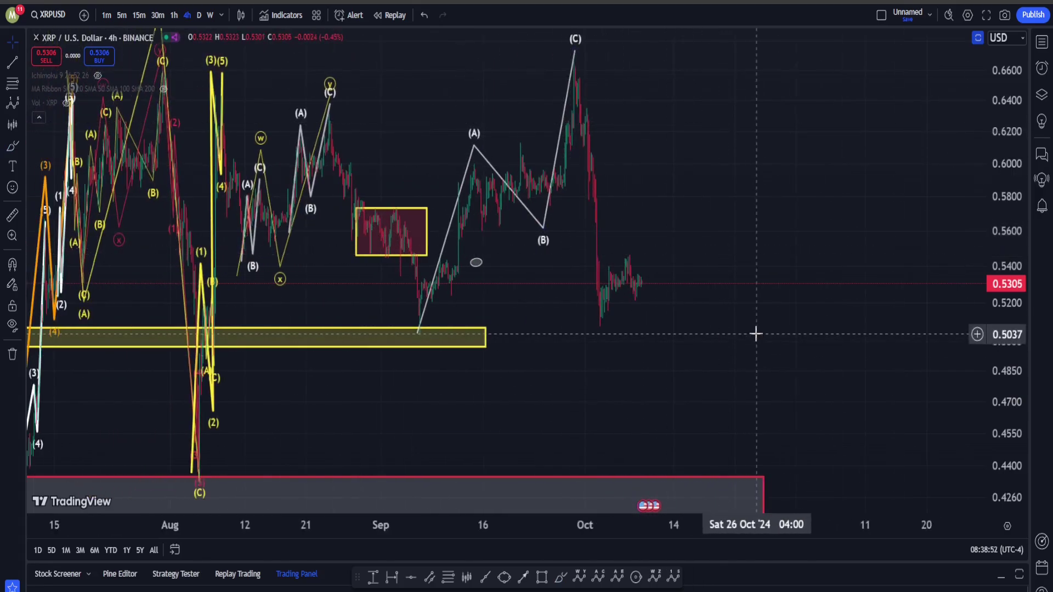